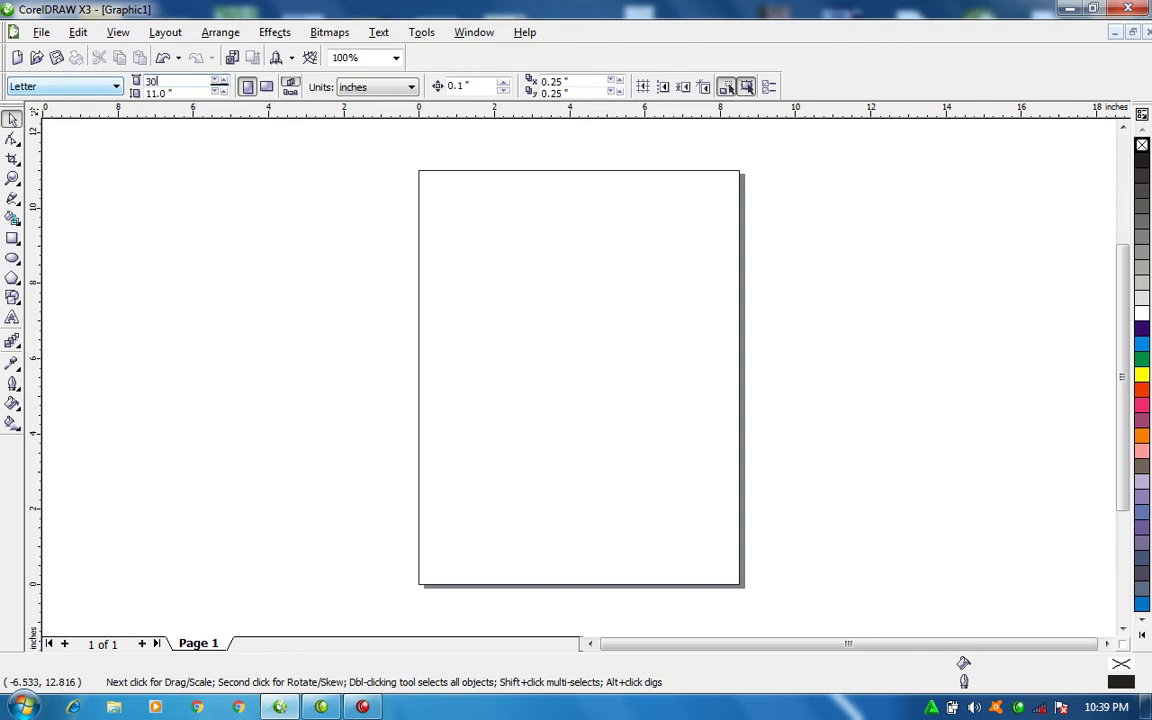
Add a page-sized rectangle, 30 by 11 inches, that frames the whole page.
{"action": "double_click", "coordinate": [13, 238]}
{"action": "key", "text": "space"}
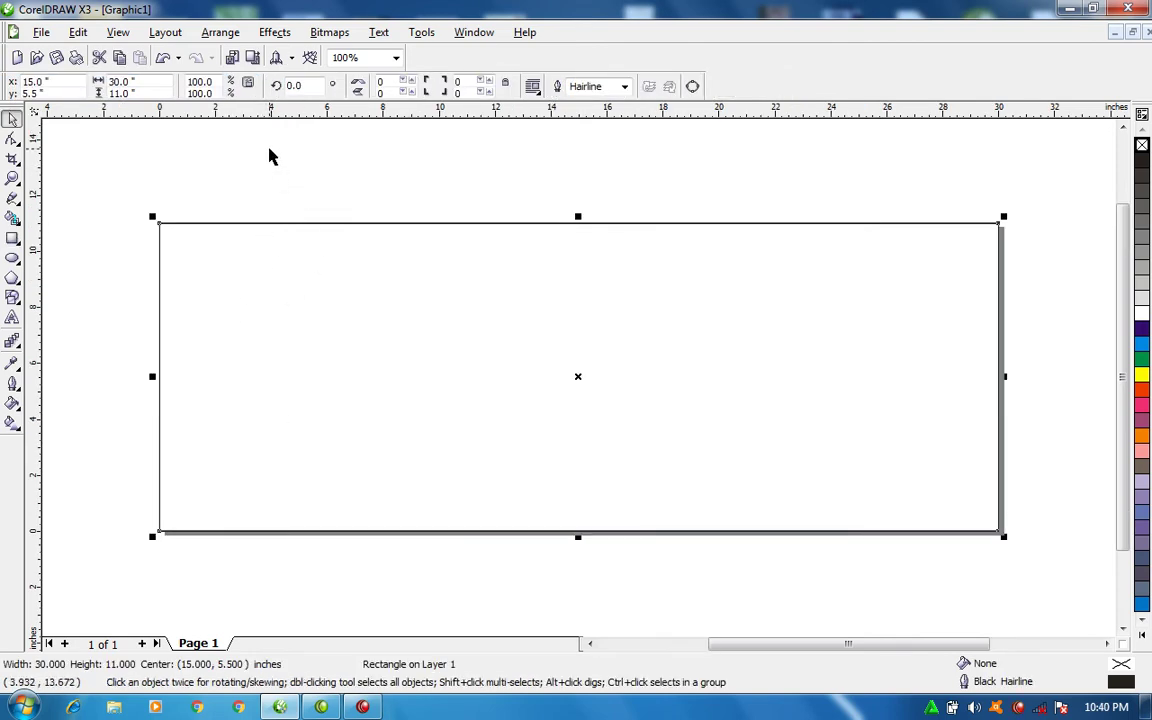
{"action": "right_click", "coordinate": [269, 150]}
{"action": "left_click", "coordinate": [317, 216]}
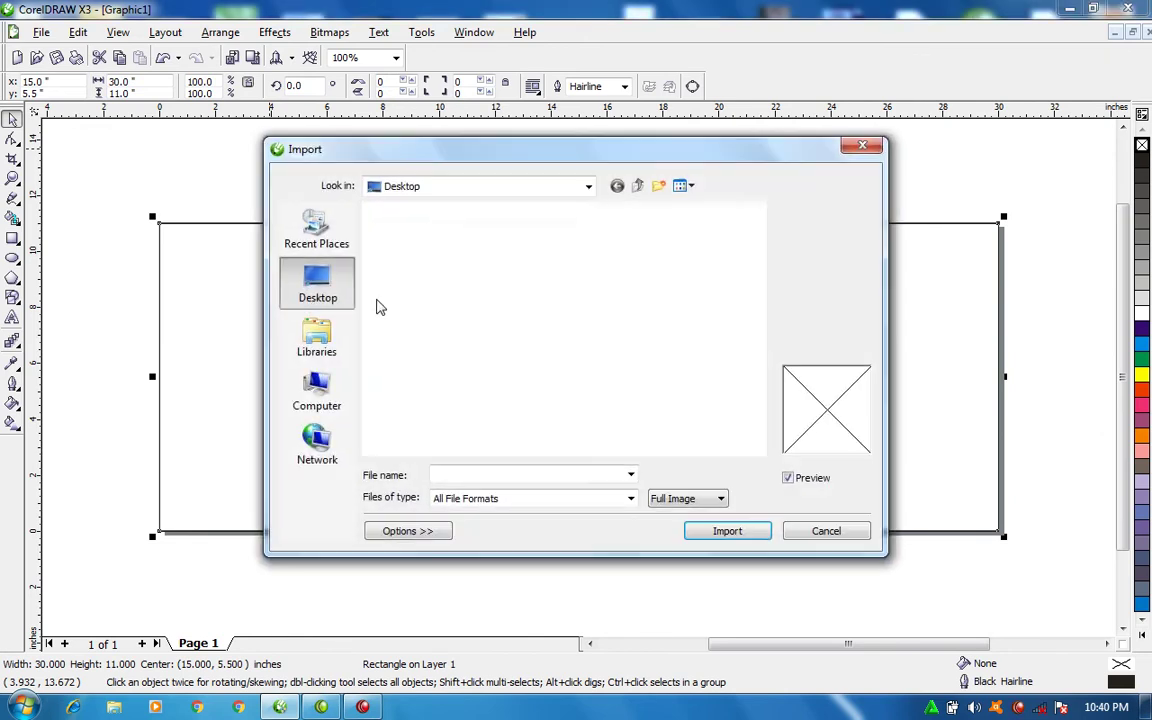
{"action": "left_click", "coordinate": [317, 390]}
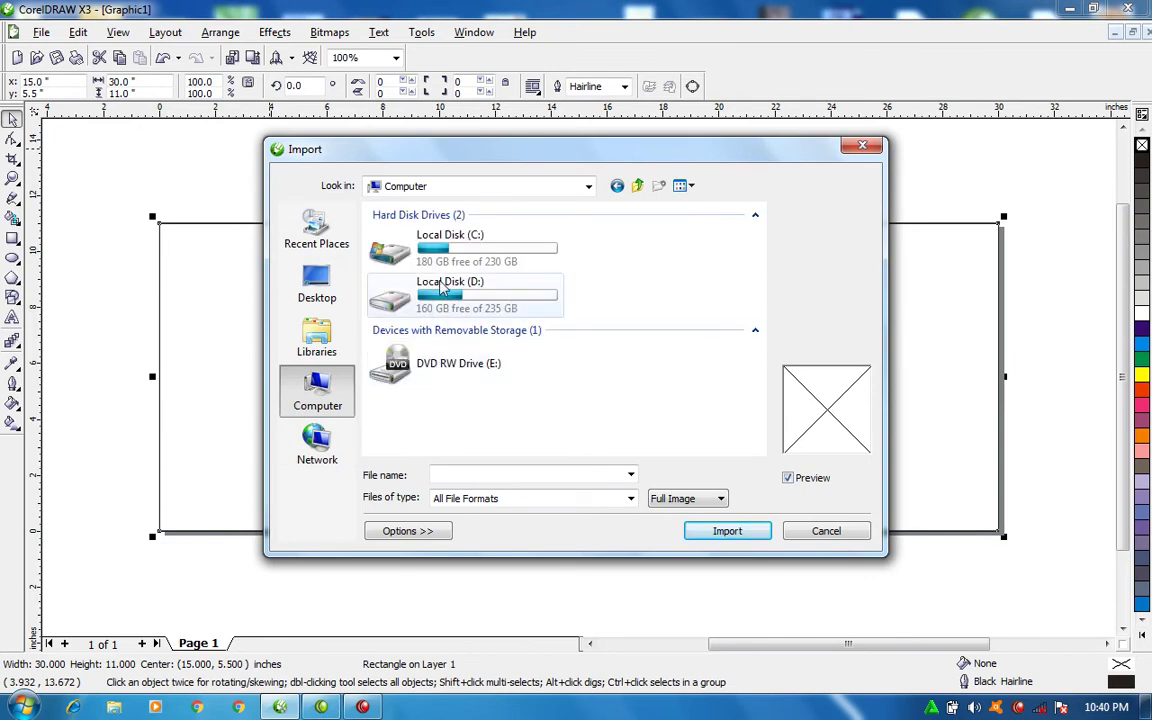
{"action": "left_click", "coordinate": [316, 343]}
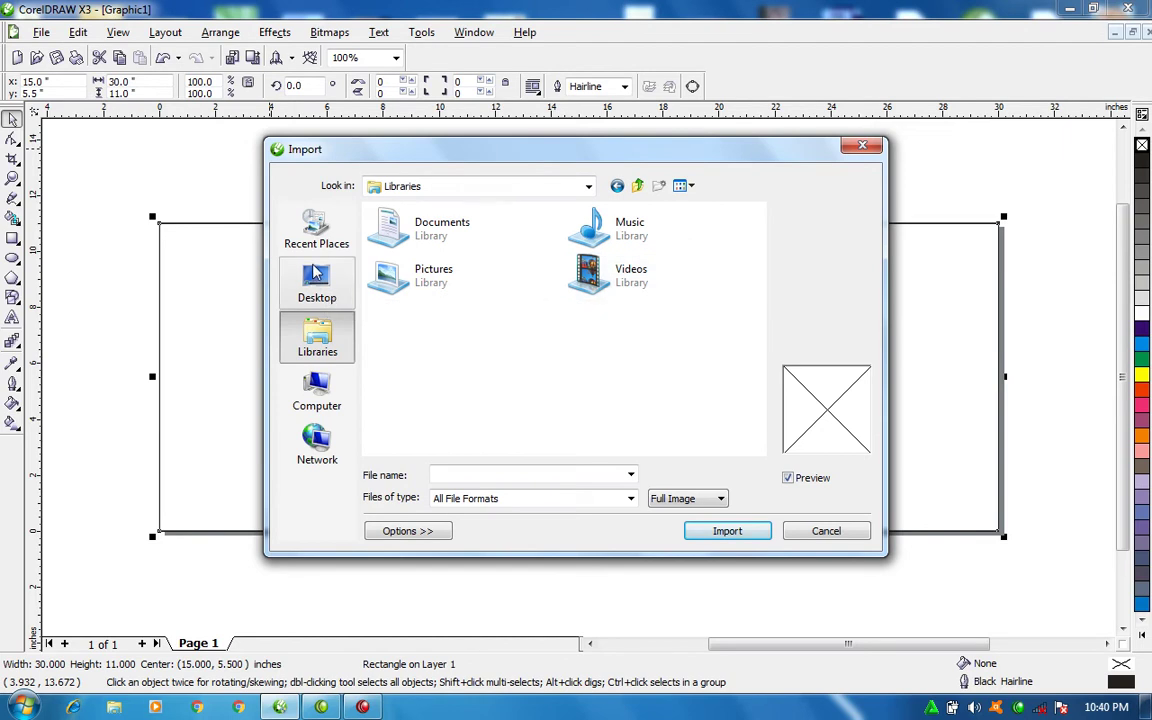
{"action": "left_click", "coordinate": [315, 276]}
{"action": "left_click", "coordinate": [316, 230]}
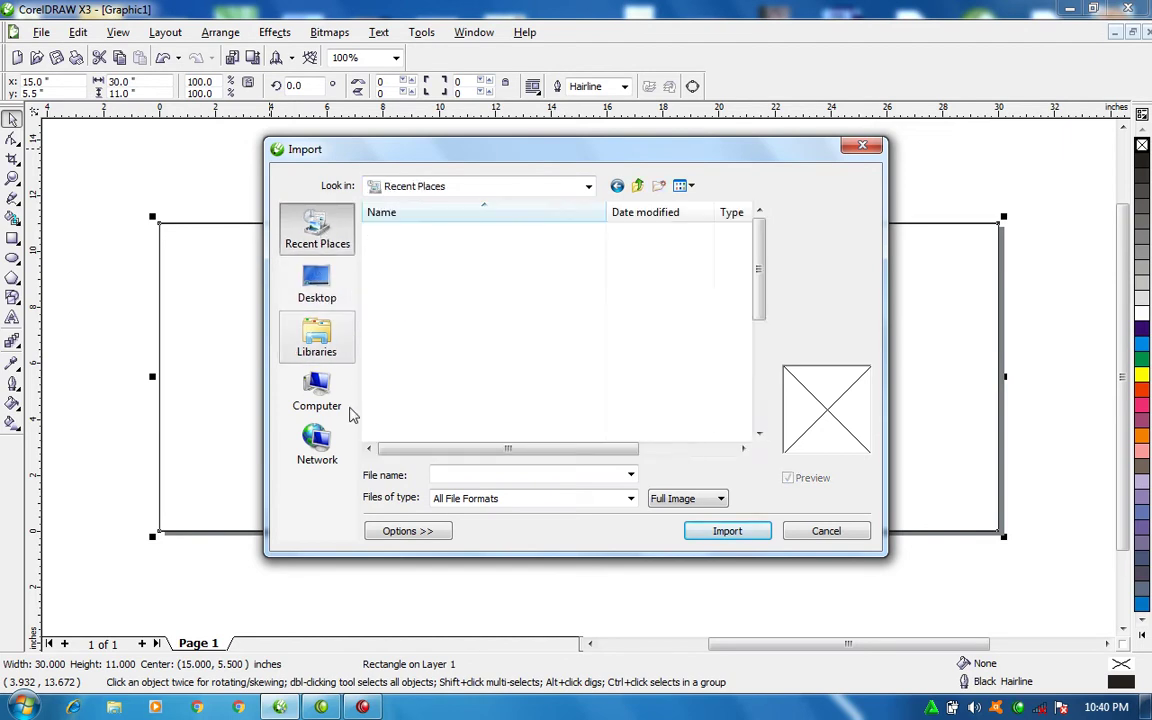
{"action": "left_click", "coordinate": [322, 390]}
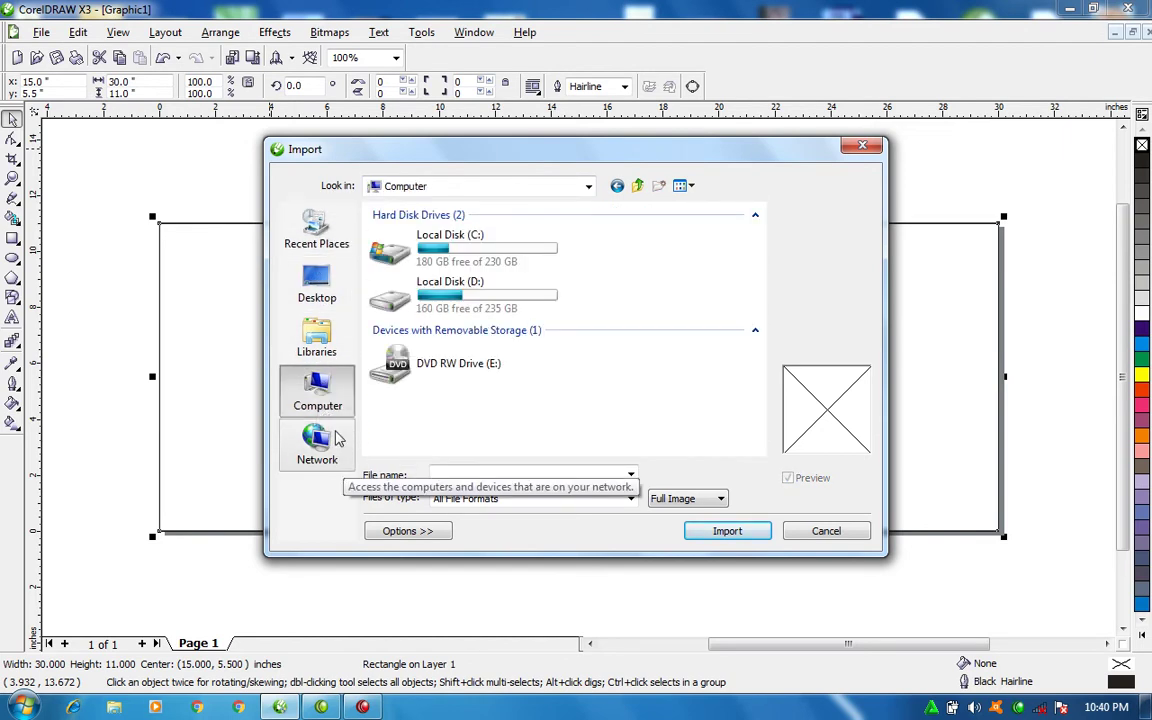
{"action": "left_click", "coordinate": [863, 146]}
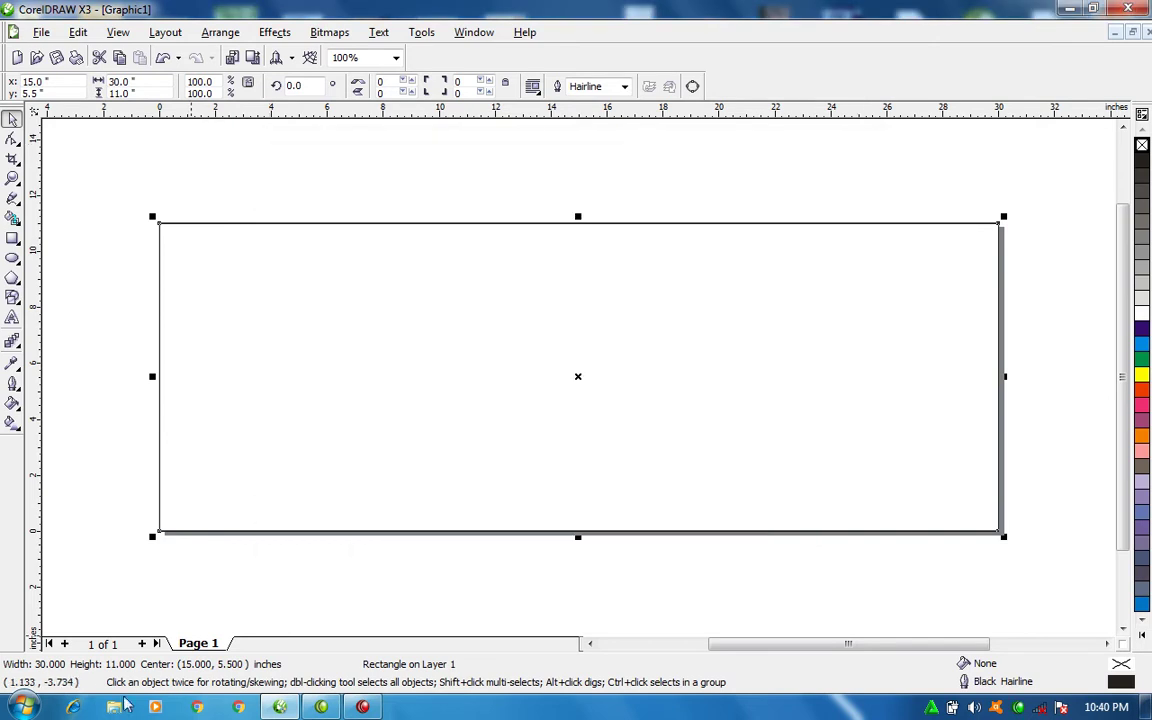
Switch to the file explorer and bring image 17976 from the disfrutando-noche-casa folder in Downloads into the drawing.
{"action": "left_click", "coordinate": [118, 707]}
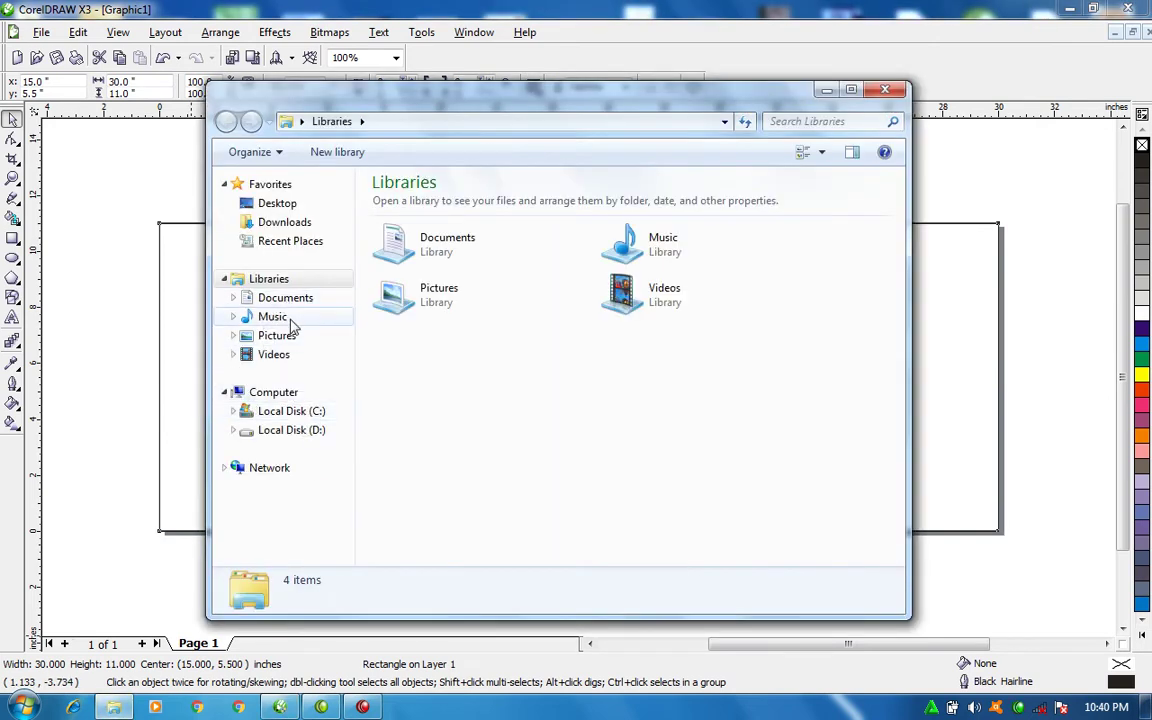
{"action": "left_click", "coordinate": [278, 222]}
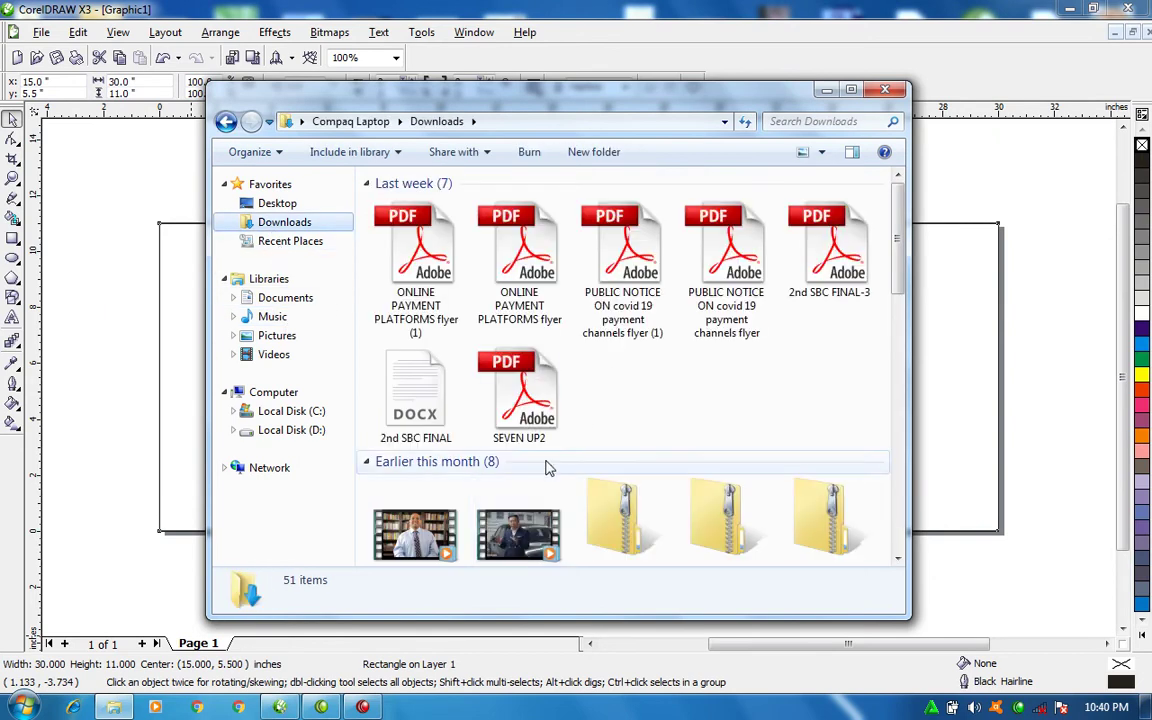
{"action": "scroll", "coordinate": [866, 305], "scroll_direction": "down", "scroll_amount": 5}
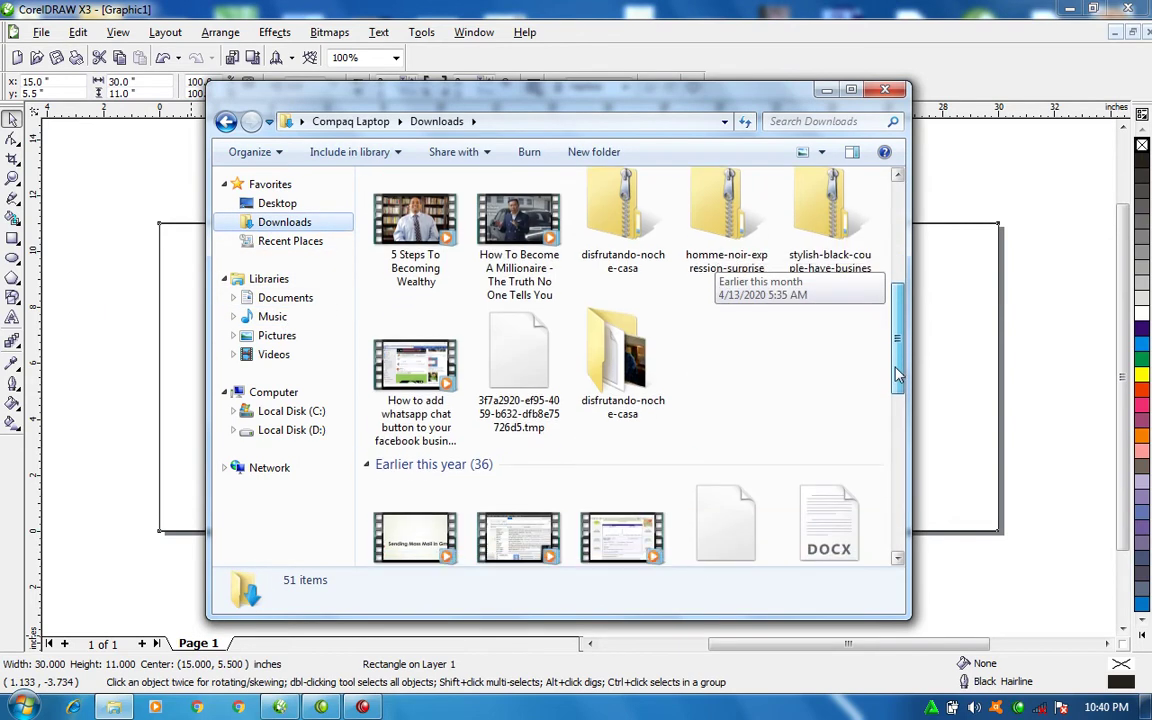
{"action": "double_click", "coordinate": [600, 375]}
{"action": "left_click_drag", "start_coordinate": [415, 228], "coordinate": [951, 342]}
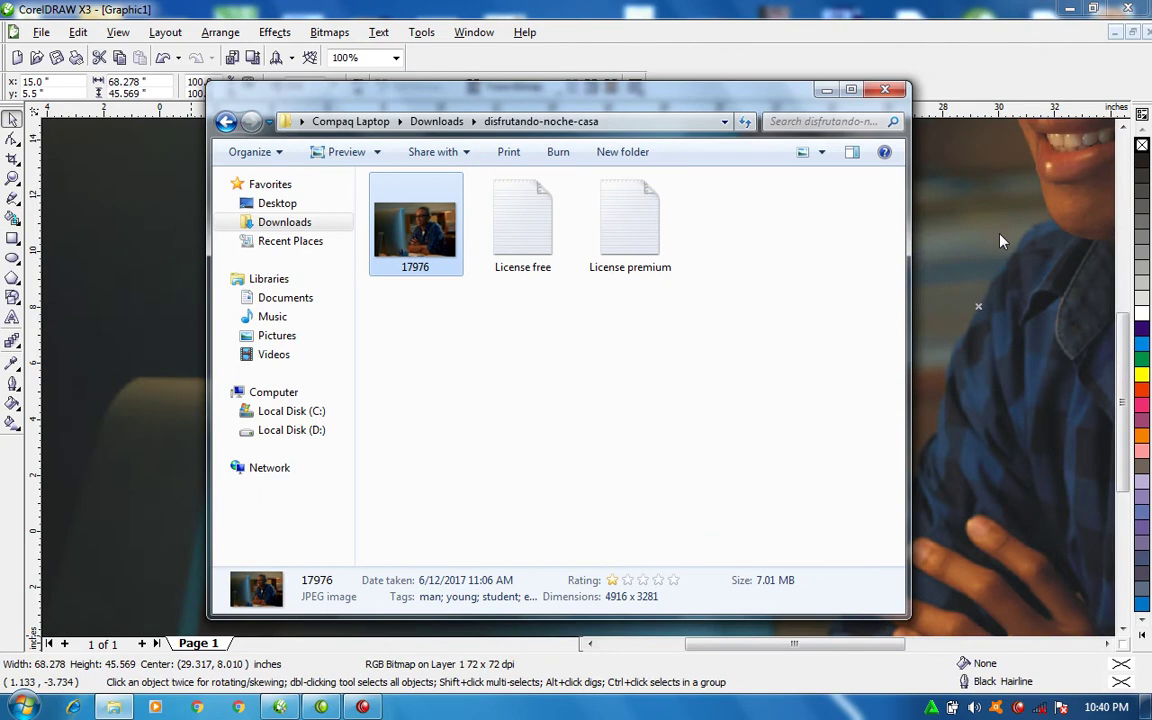
Scale the imported photo down to about 9.7 by 6.5 inches and place it in the right half of the page.
{"action": "left_click", "coordinate": [977, 300]}
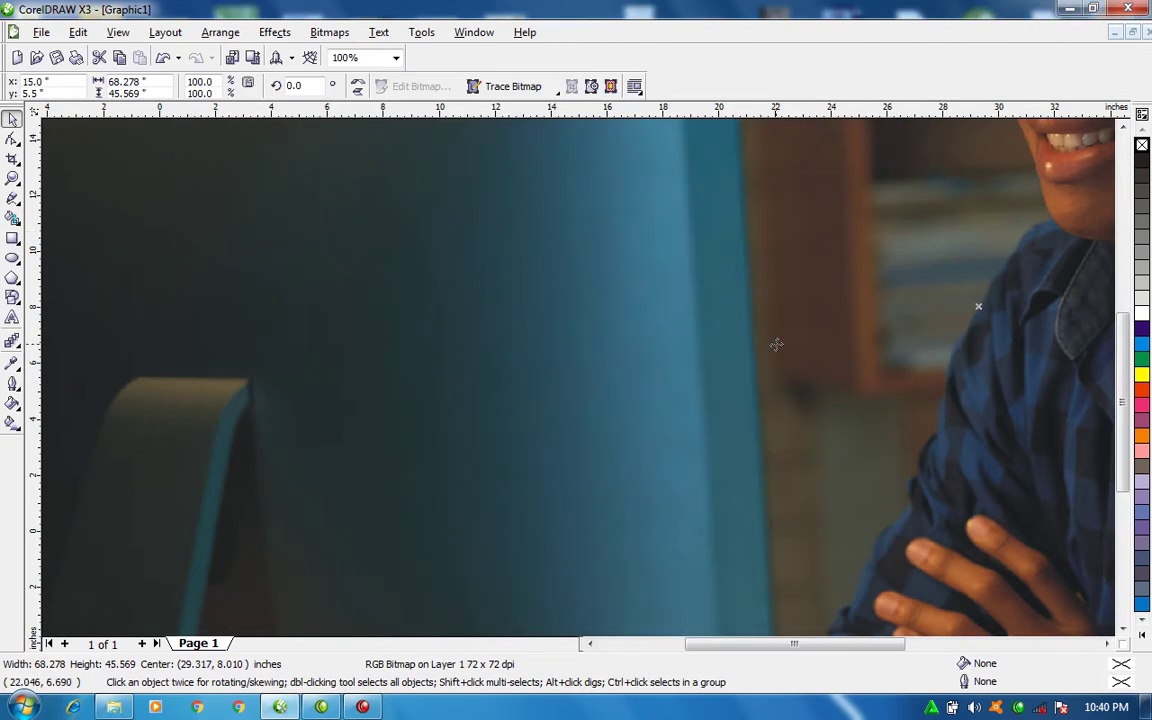
{"action": "key", "text": "F4"}
{"action": "left_click_drag", "start_coordinate": [953, 123], "coordinate": [637, 336]}
{"action": "left_click_drag", "start_coordinate": [626, 389], "coordinate": [551, 413]}
{"action": "left_click_drag", "start_coordinate": [247, 303], "coordinate": [648, 481]}
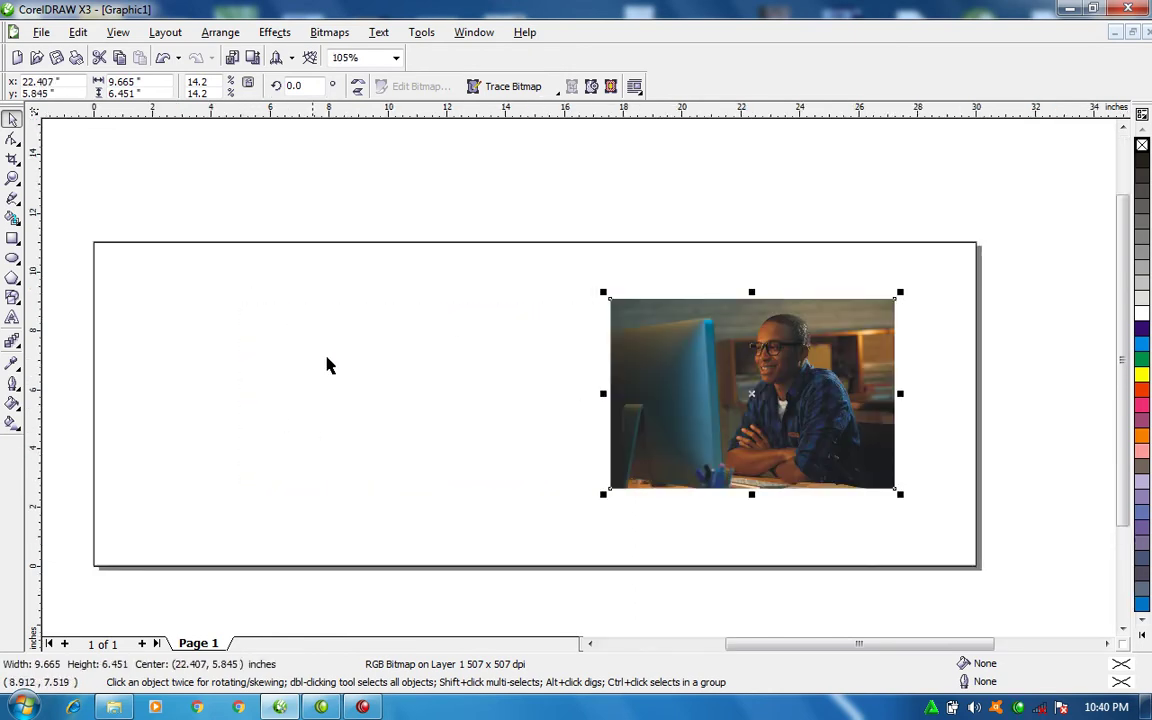
{"action": "left_click", "coordinate": [345, 200]}
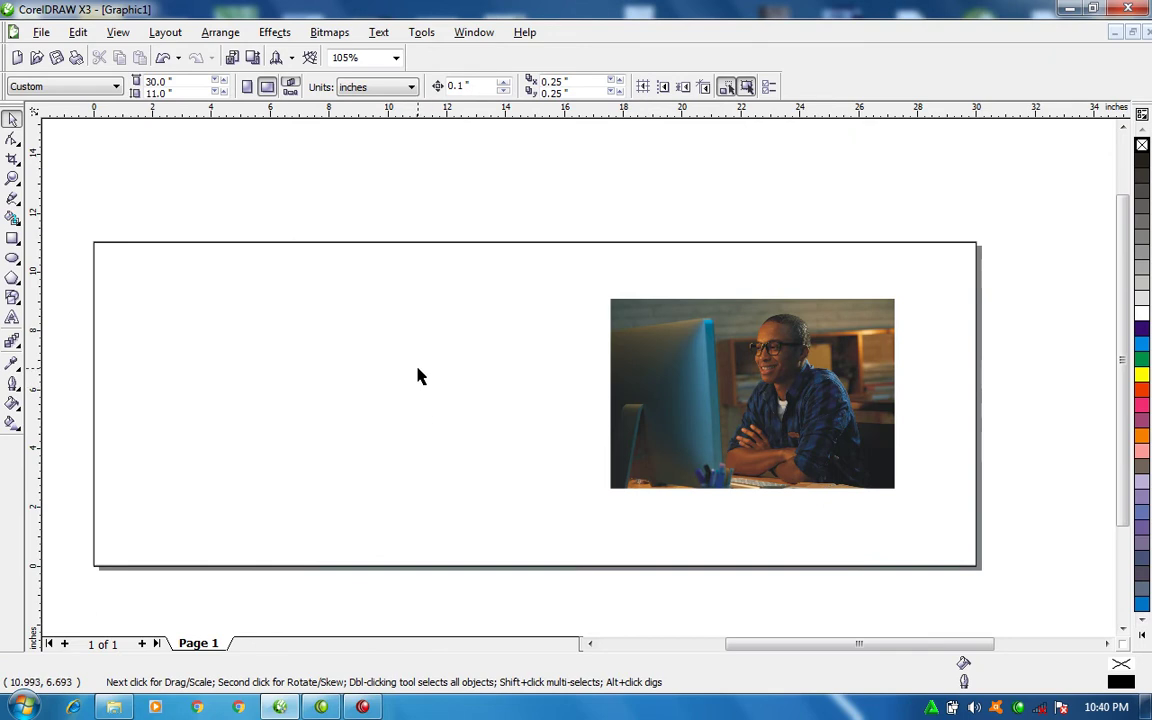
Add the artistic text "PowerBox" in the left half of the page and enlarge it to about 112 pt.
{"action": "key", "text": "F8"}
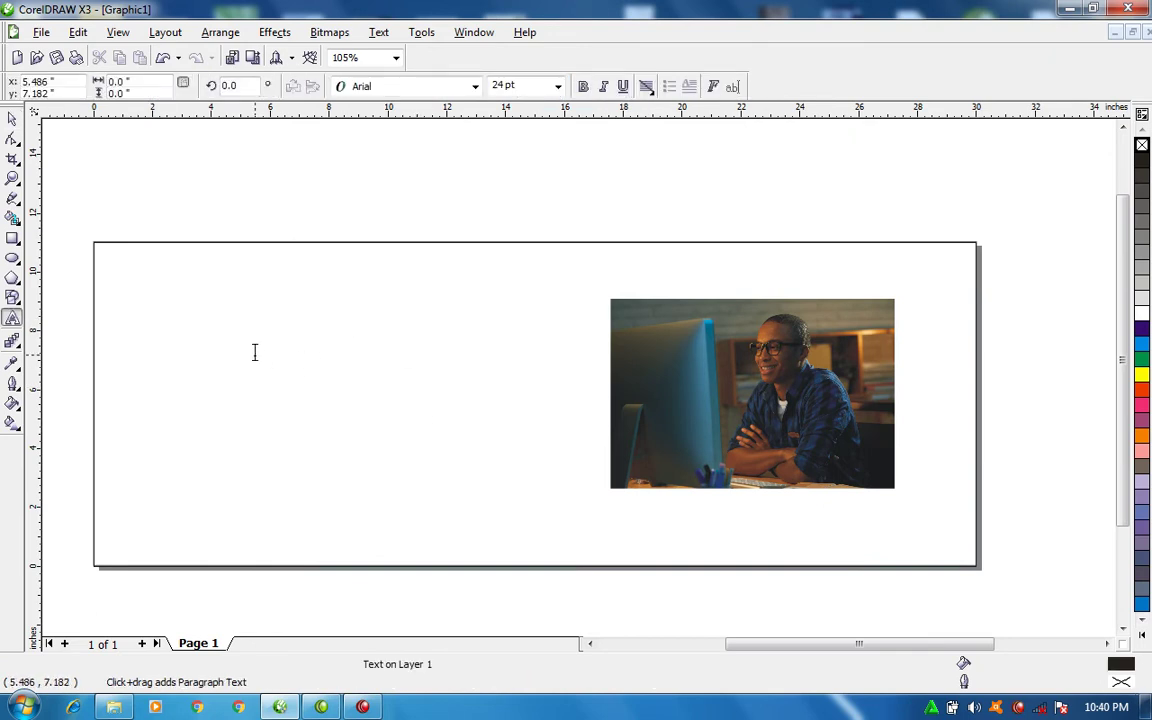
{"action": "left_click", "coordinate": [255, 351]}
{"action": "type", "text": "Po"}
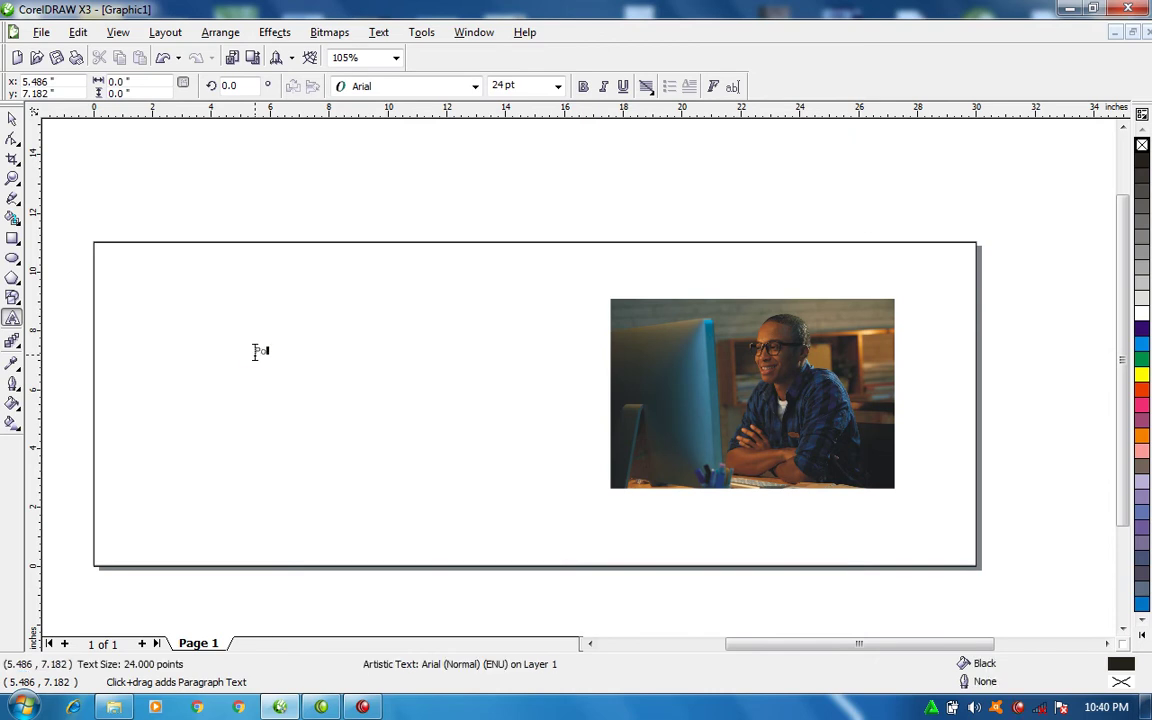
{"action": "type", "text": "werBox"}
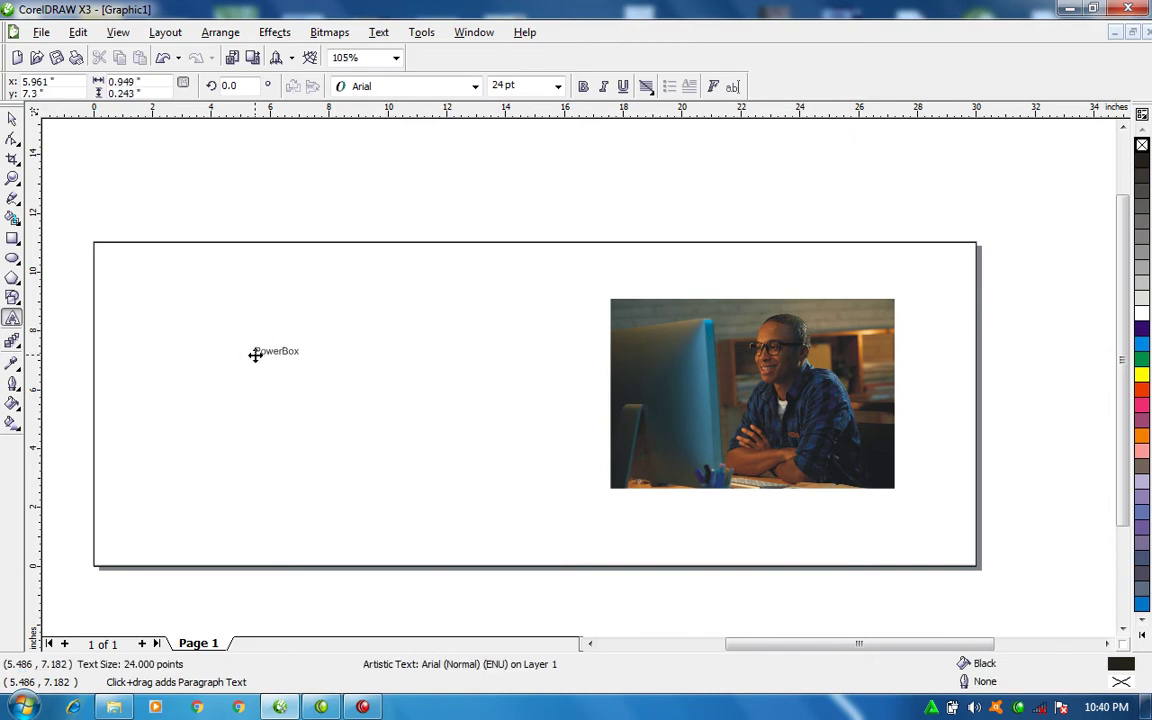
{"action": "key", "text": "Escape"}
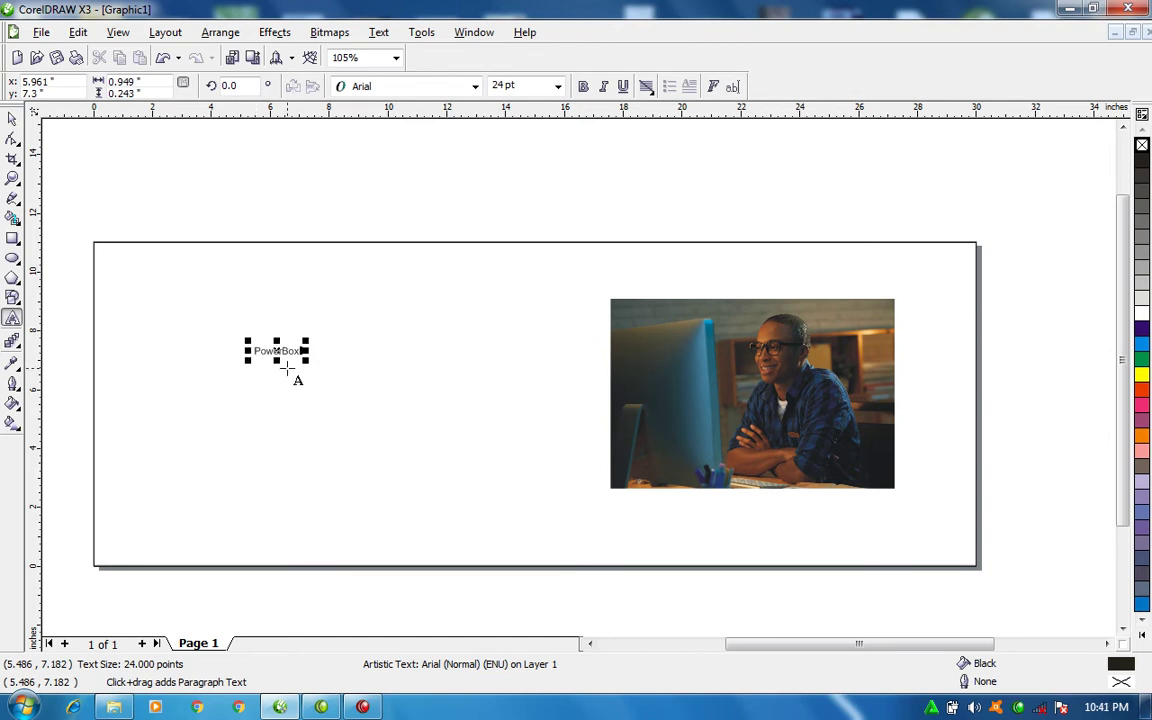
{"action": "key", "text": "ctrl+space"}
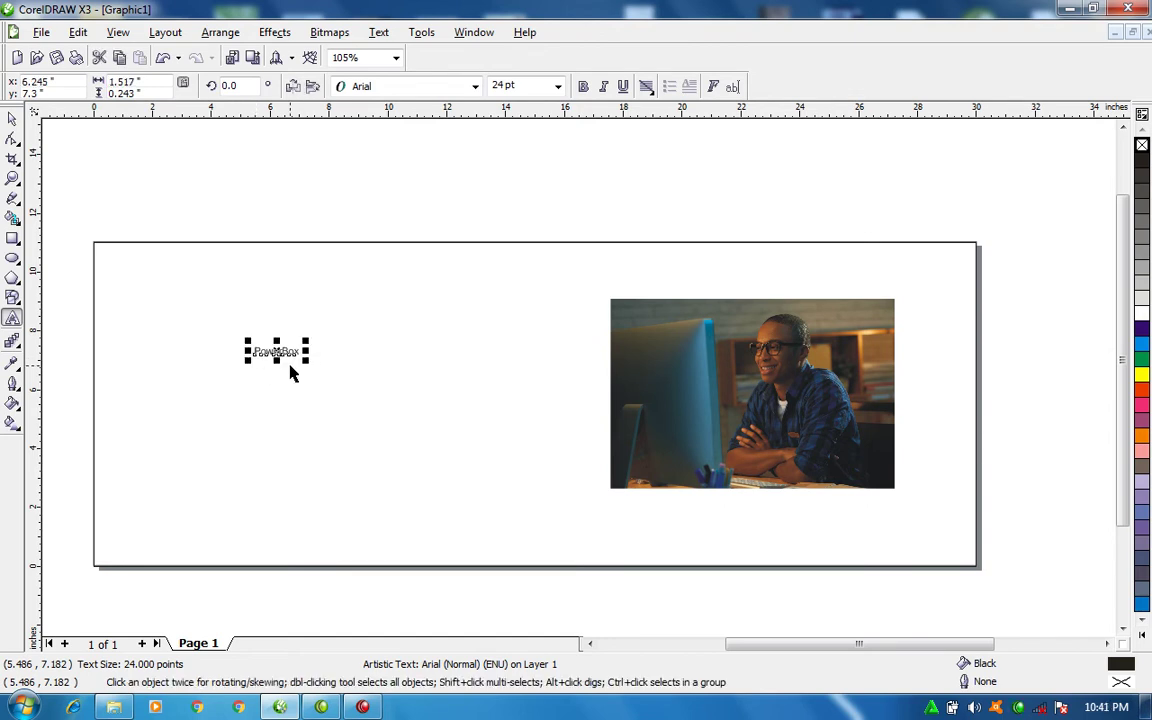
{"action": "left_click_drag", "start_coordinate": [309, 362], "coordinate": [378, 416]}
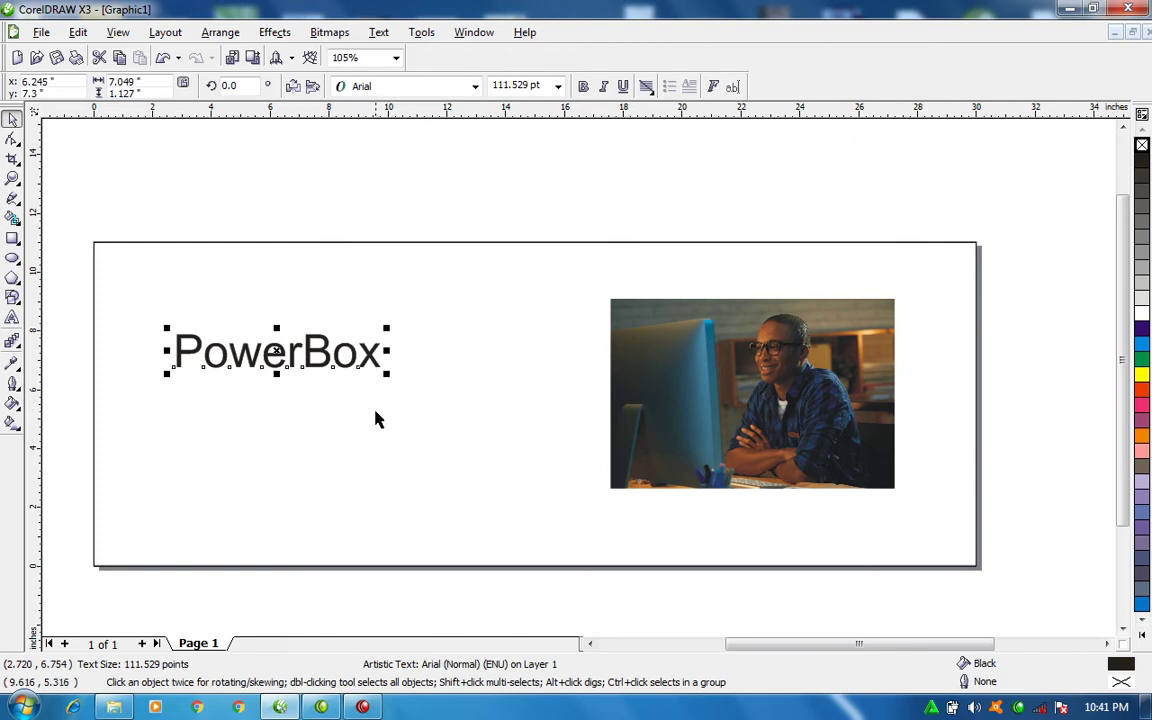
Extend the text to "PowerBox Studio" and shift it slightly down and to the right.
{"action": "key", "text": "ctrl+space"}
{"action": "type", "text": "St"}
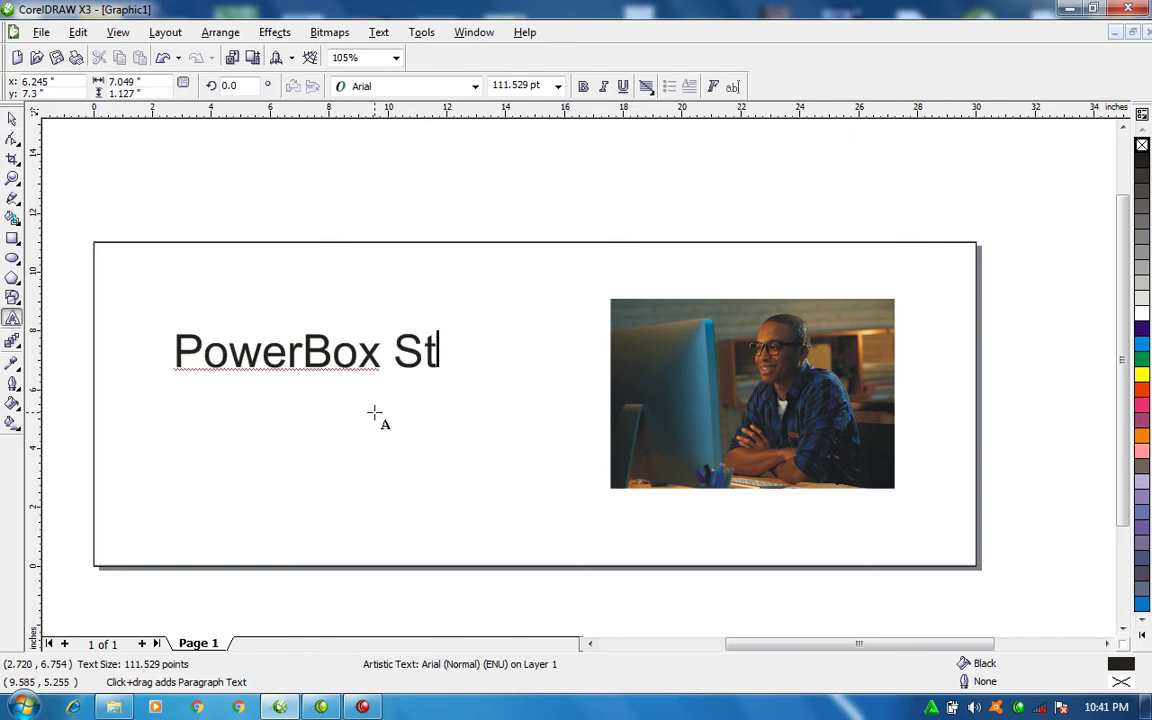
{"action": "type", "text": "udio"}
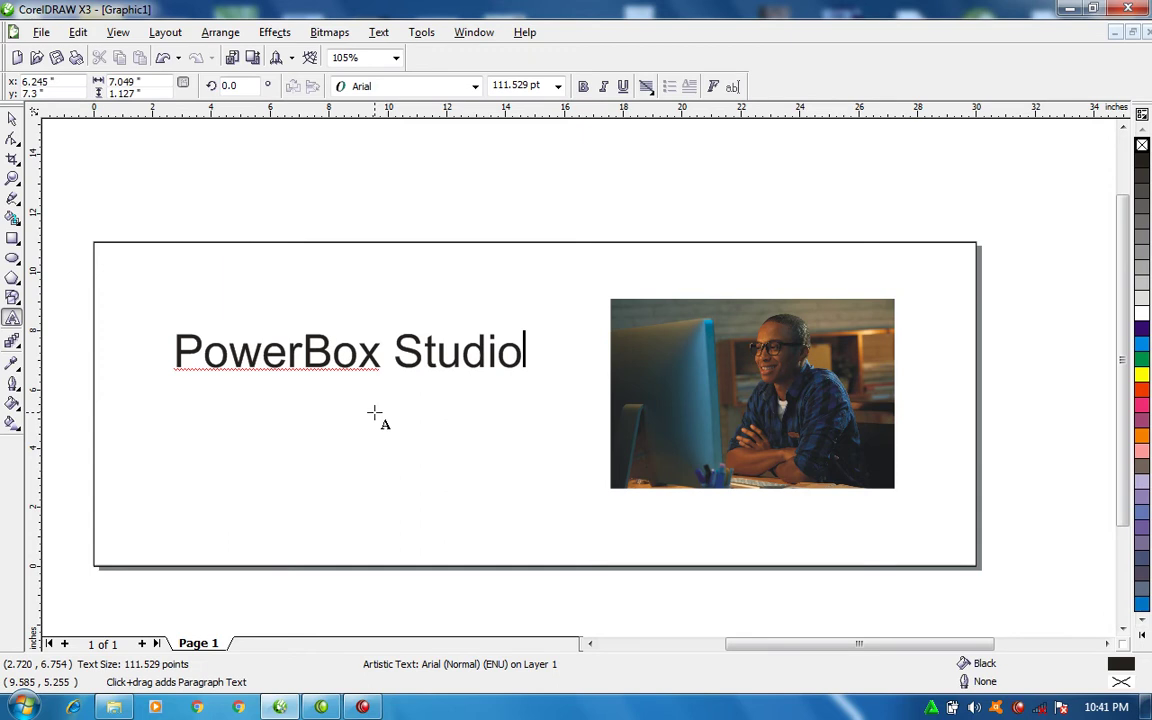
{"action": "key", "text": "ctrl+space"}
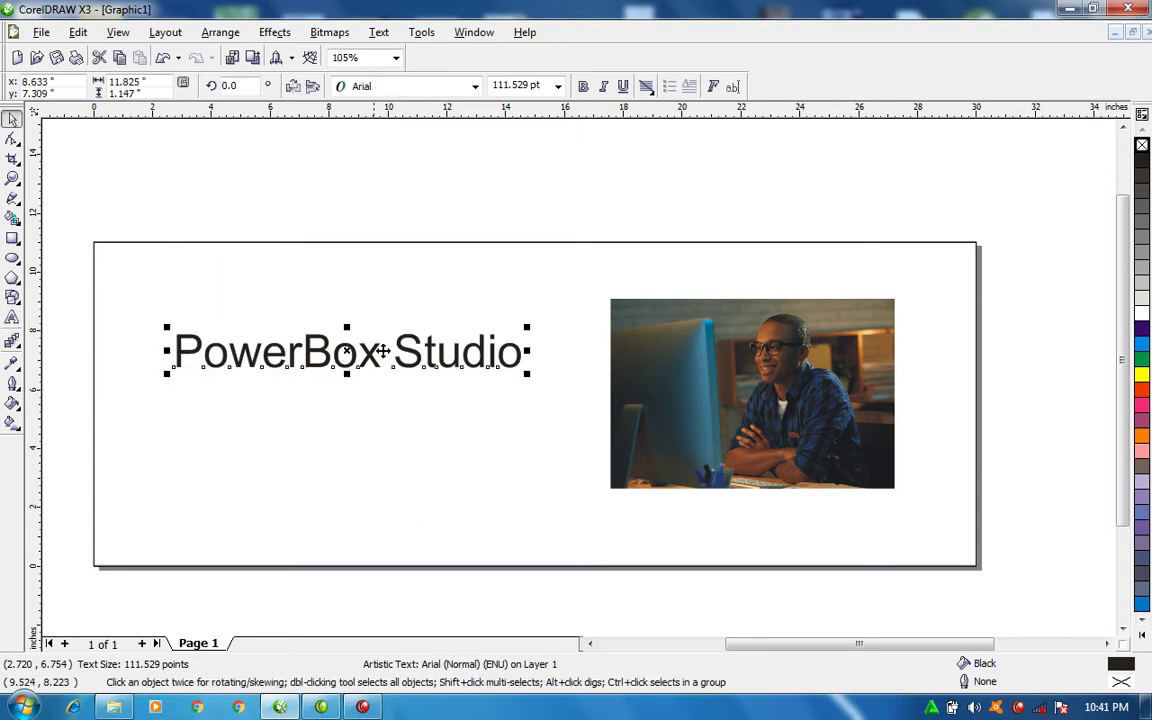
{"action": "left_click_drag", "start_coordinate": [480, 353], "coordinate": [499, 388]}
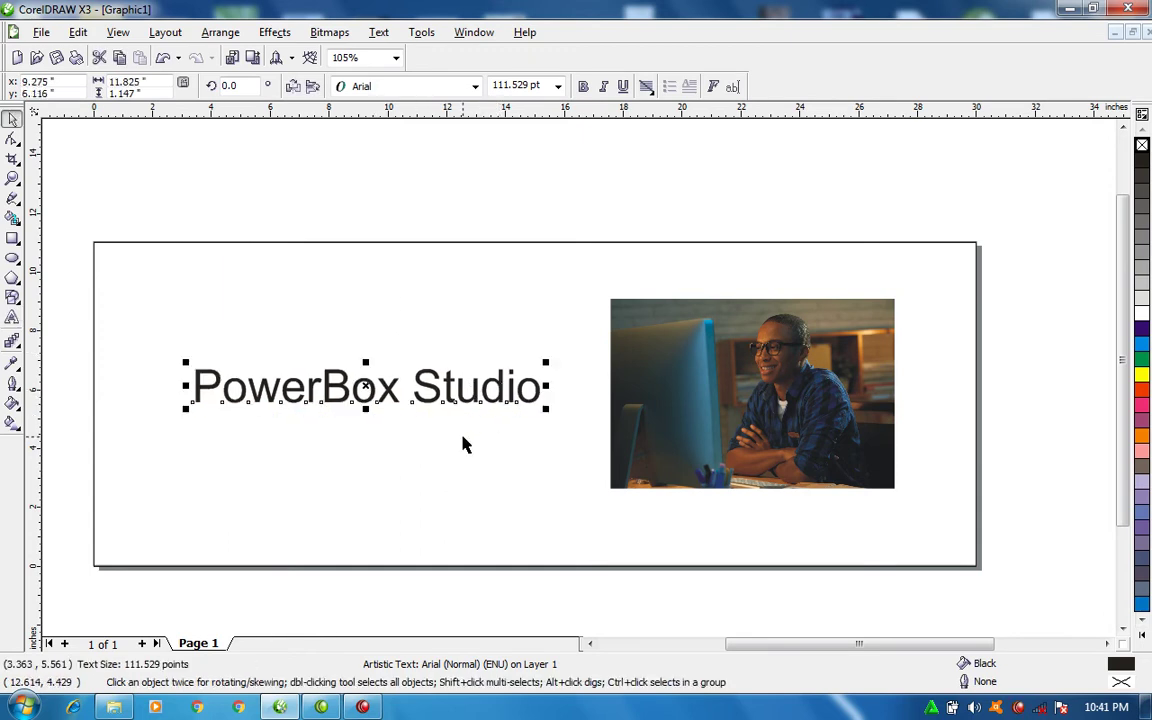
PowerClip the photo inside the page-sized rectangle and open the clipped contents for editing.
{"action": "key", "text": "F2"}
{"action": "key", "text": "F3"}
{"action": "left_click_drag", "start_coordinate": [432, 291], "coordinate": [931, 479]}
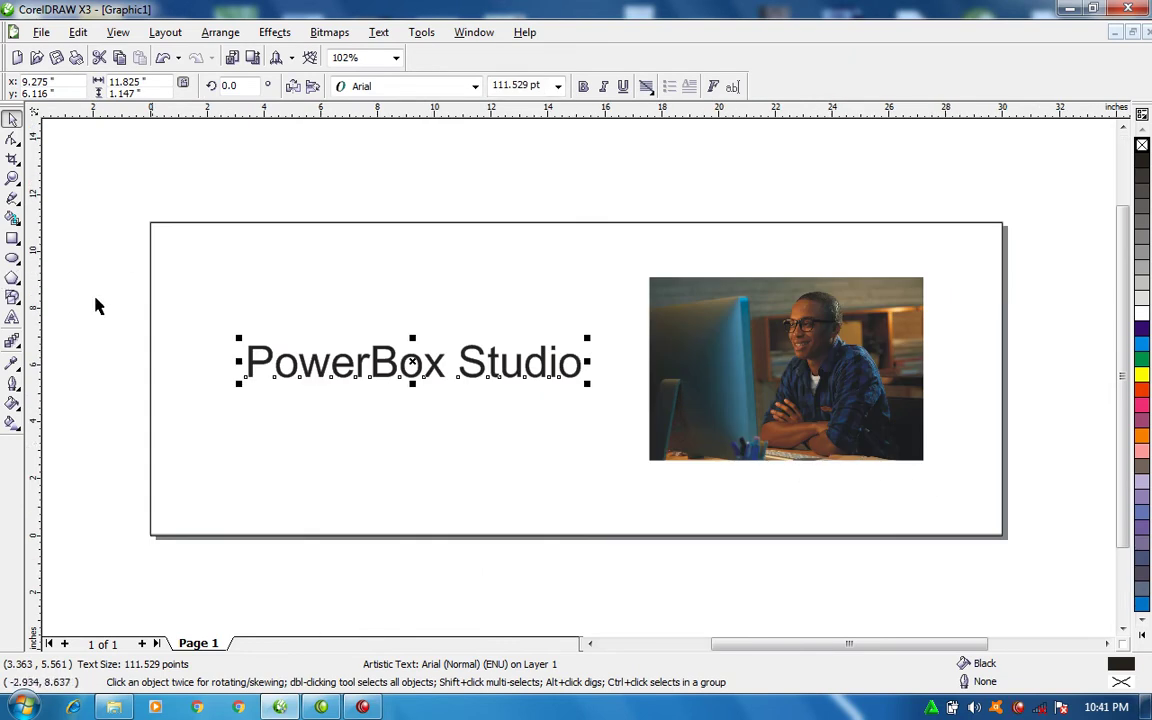
{"action": "left_click", "coordinate": [774, 303]}
{"action": "left_click_drag", "start_coordinate": [815, 382], "coordinate": [878, 268]}
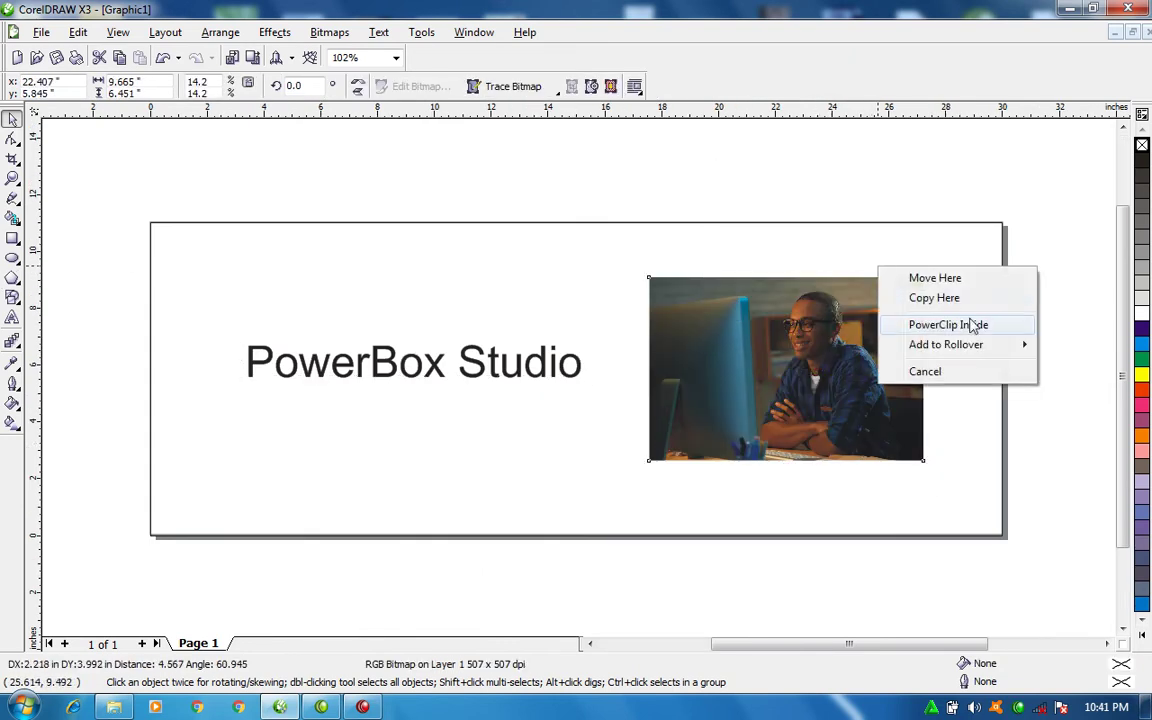
{"action": "left_click", "coordinate": [948, 324]}
{"action": "left_click", "coordinate": [687, 270], "text": "ctrl"}
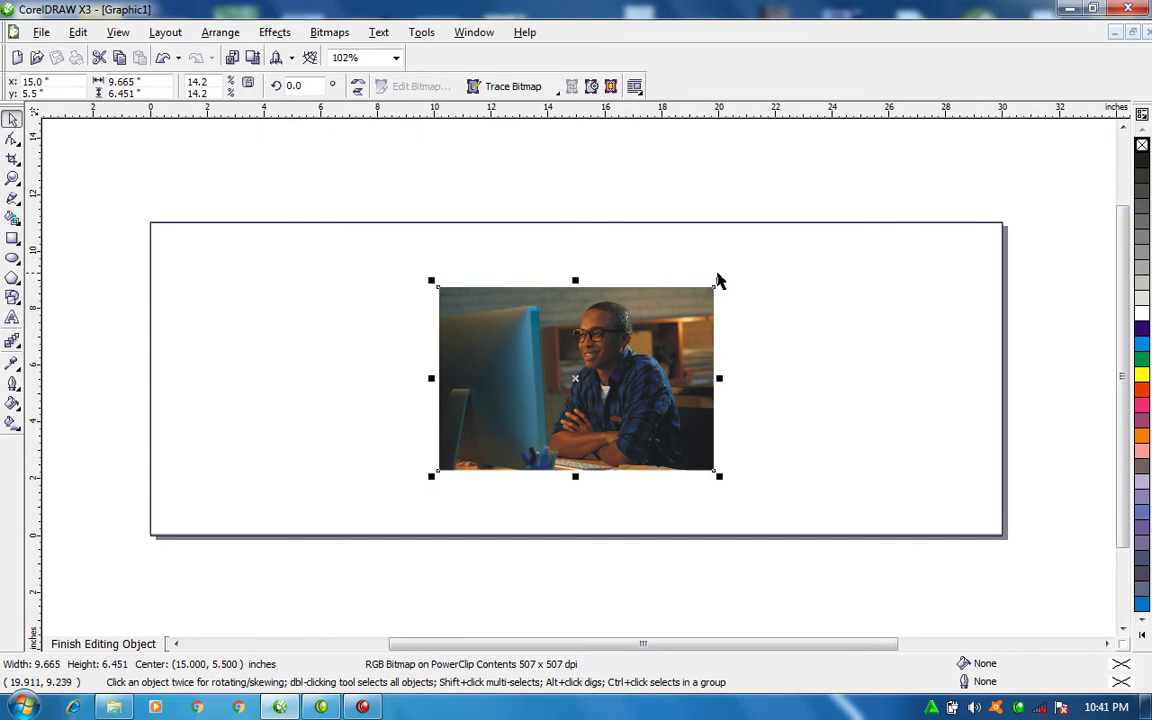
Enlarge the clipped photo to about 19.1 by 12.8 inches over the frame's right half and finish editing the contents.
{"action": "left_click_drag", "start_coordinate": [719, 280], "coordinate": [1068, 198]}
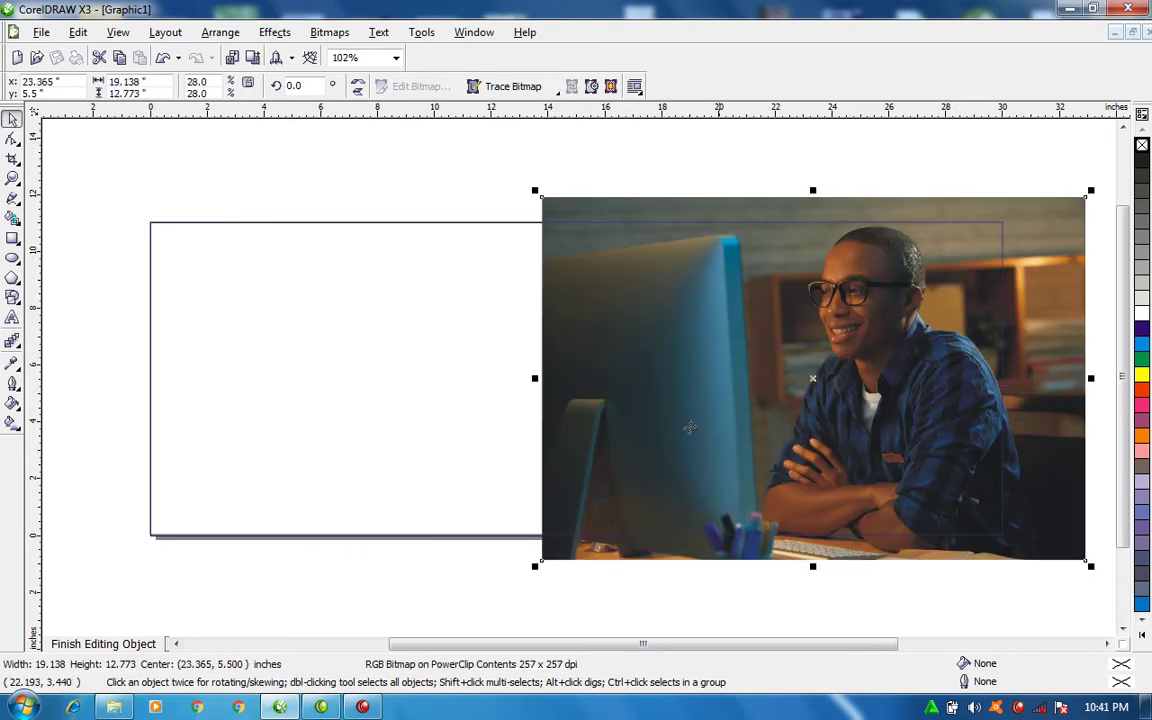
{"action": "left_click", "coordinate": [345, 389], "text": "ctrl"}
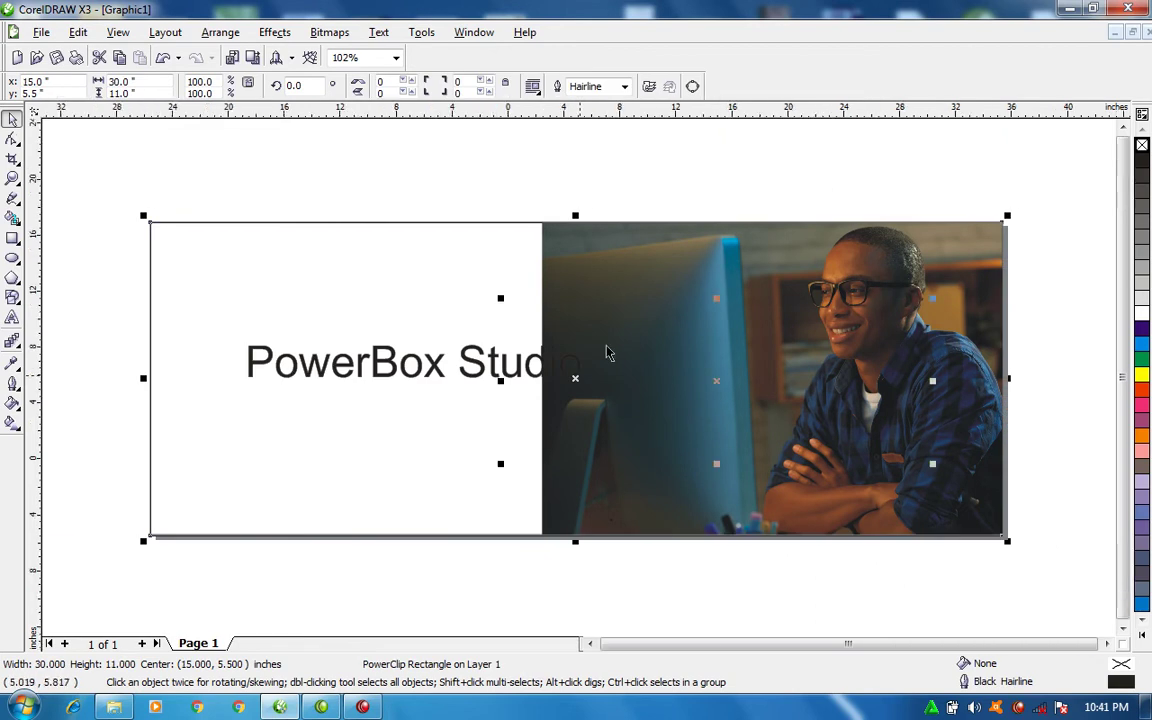
{"action": "key", "text": "F3"}
{"action": "left_click_drag", "start_coordinate": [339, 244], "coordinate": [988, 535]}
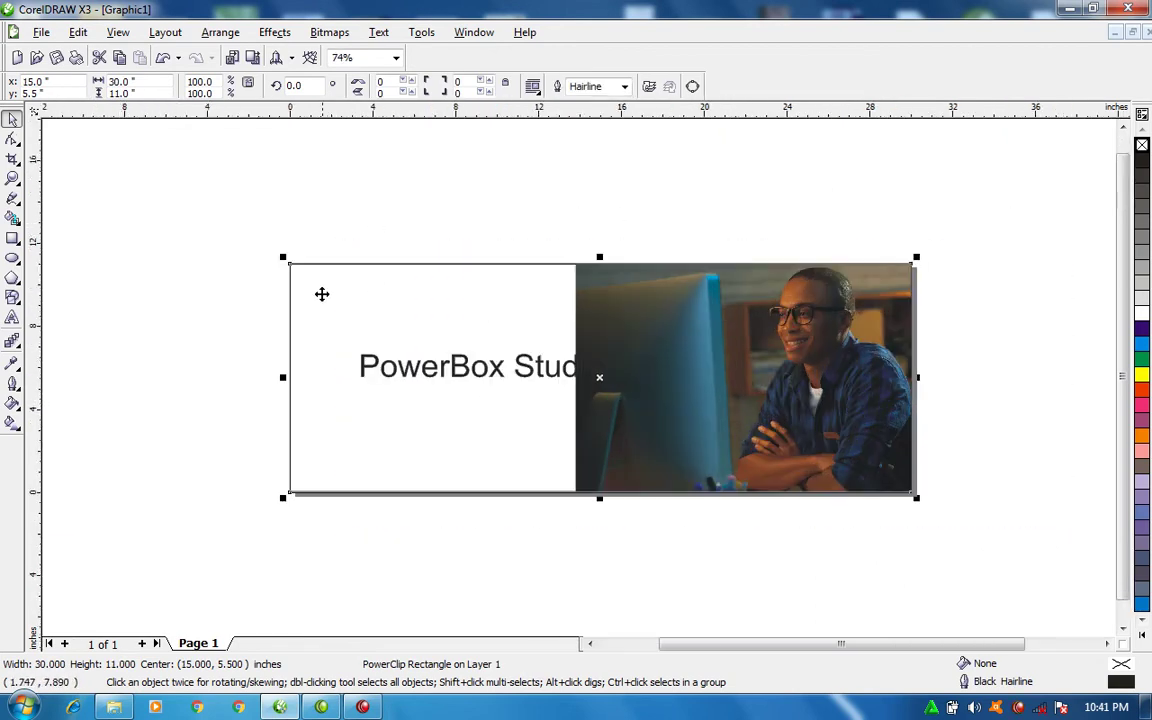
{"action": "key", "text": "Escape"}
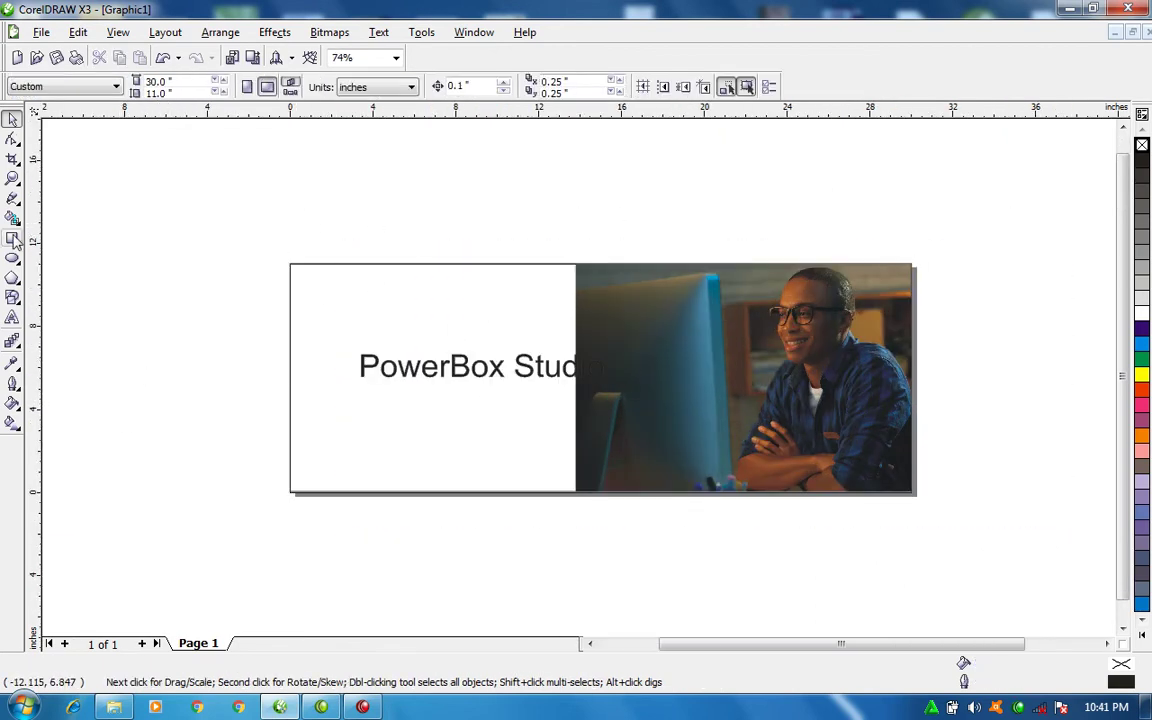
Make a duplicate of the PowerClip rectangle narrowed to about 17.8 inches wide, keeping its left edge fixed.
{"action": "left_click", "coordinate": [907, 397]}
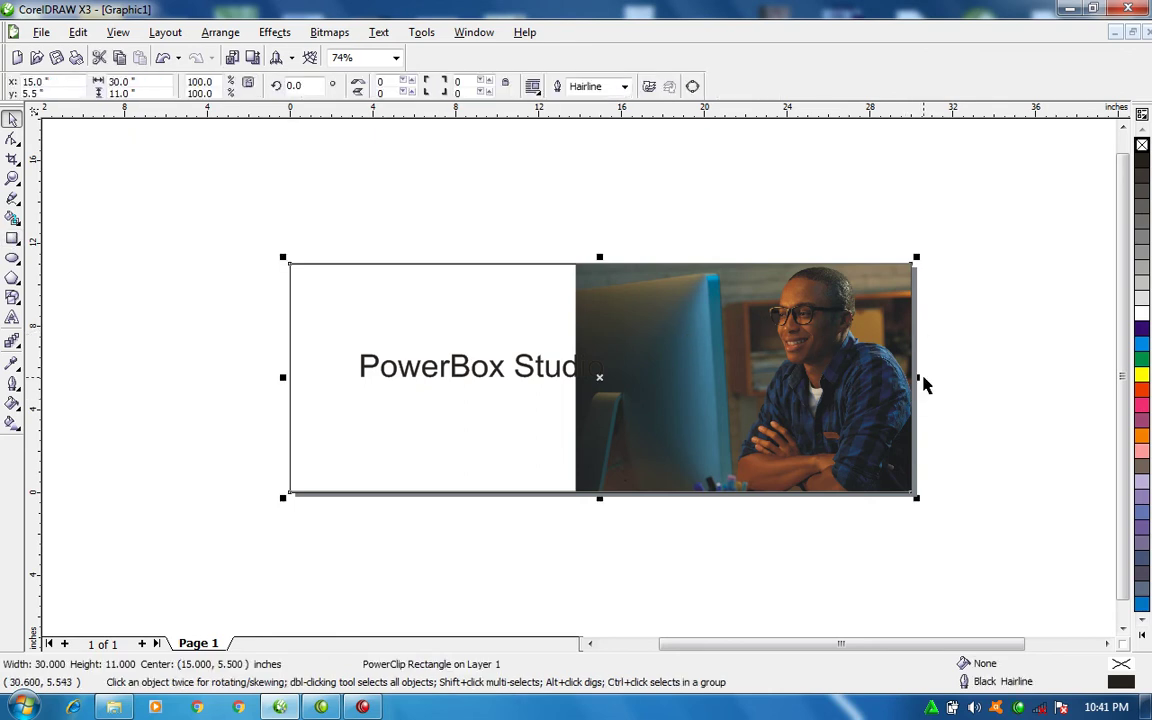
{"action": "left_click_drag", "start_coordinate": [919, 379], "coordinate": [667, 375]}
{"action": "right_click", "coordinate": [596, 368]}
{"action": "key", "text": "Escape"}
Extract the photo from the narrowed duplicate, delete that photo and select the emptied rectangle.
{"action": "right_click", "coordinate": [596, 368]}
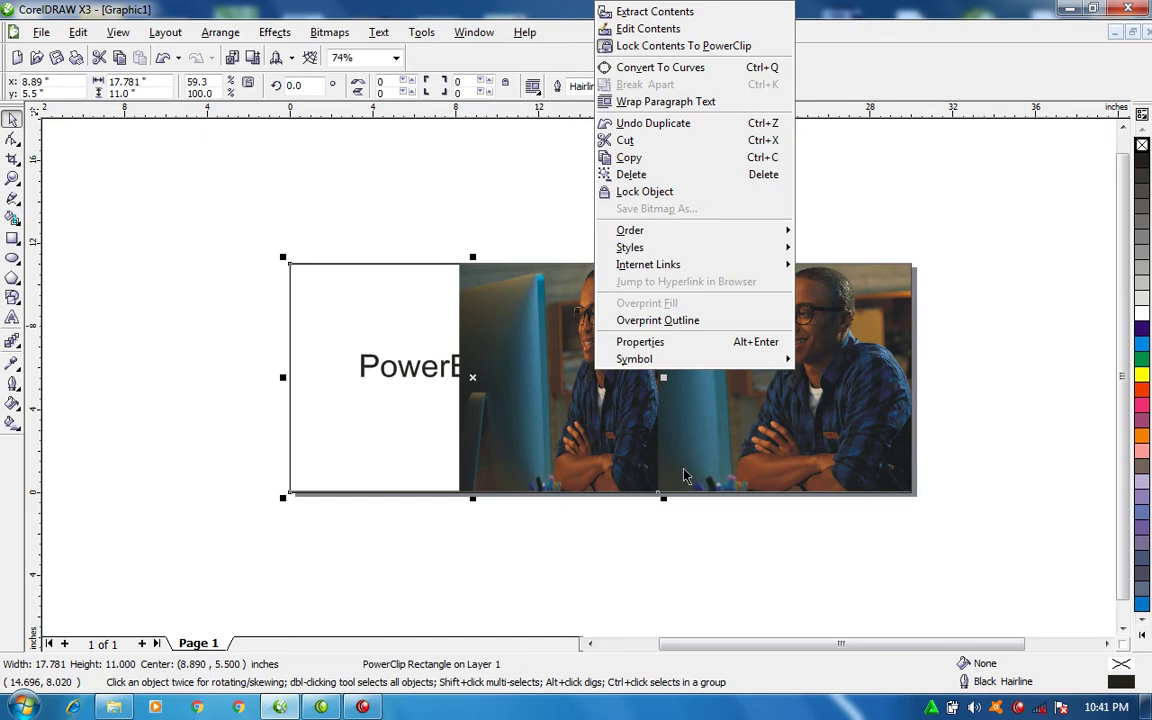
{"action": "left_click", "coordinate": [660, 12]}
{"action": "key", "text": "Delete"}
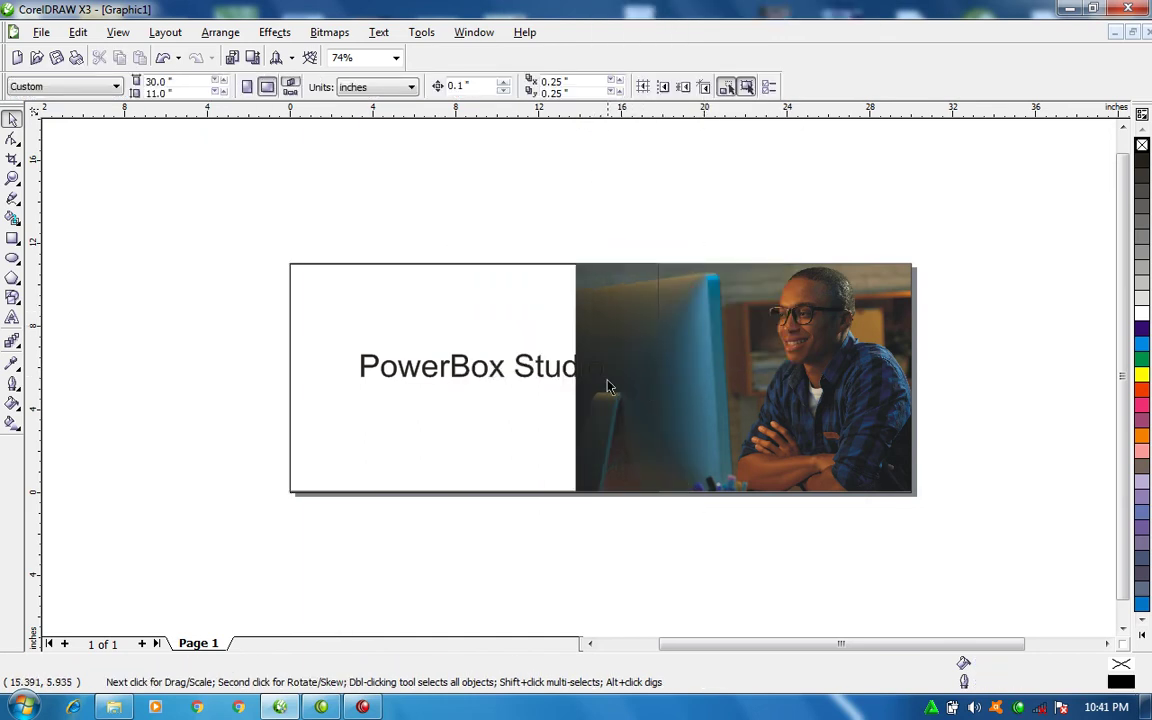
{"action": "left_click", "coordinate": [360, 287]}
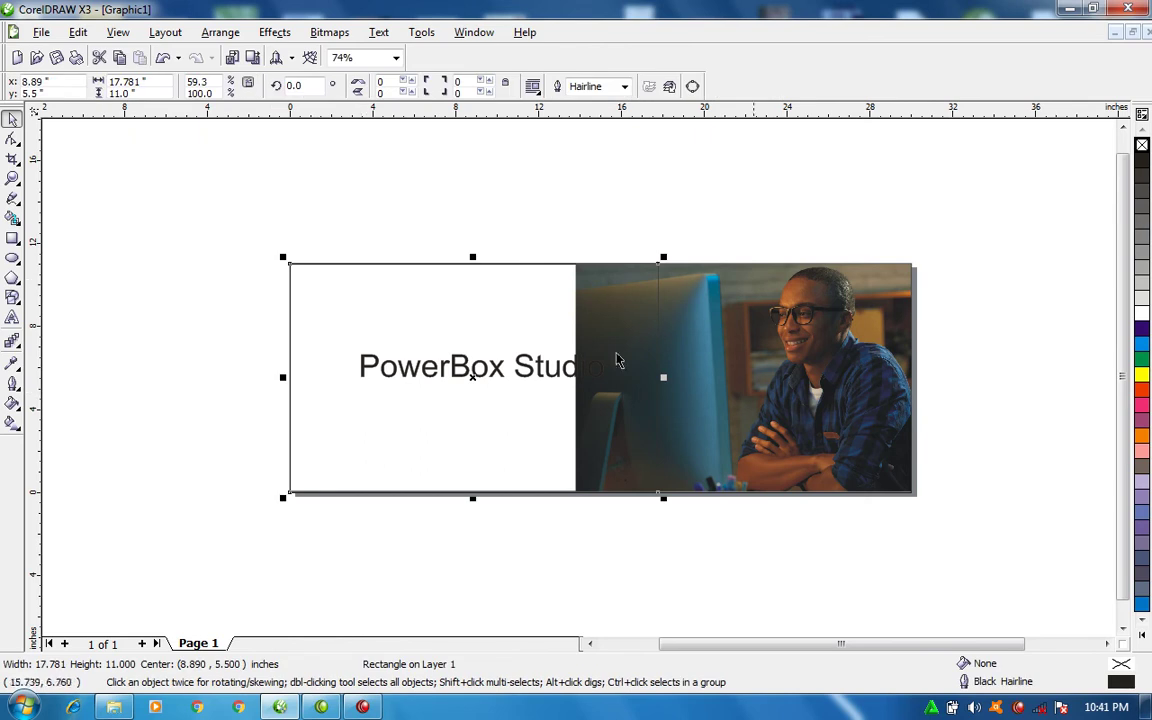
Give the emptied rectangle a C:100 M:10 blue fill without outline and widen it to about 21.5 inches.
{"action": "left_click", "coordinate": [1141, 345]}
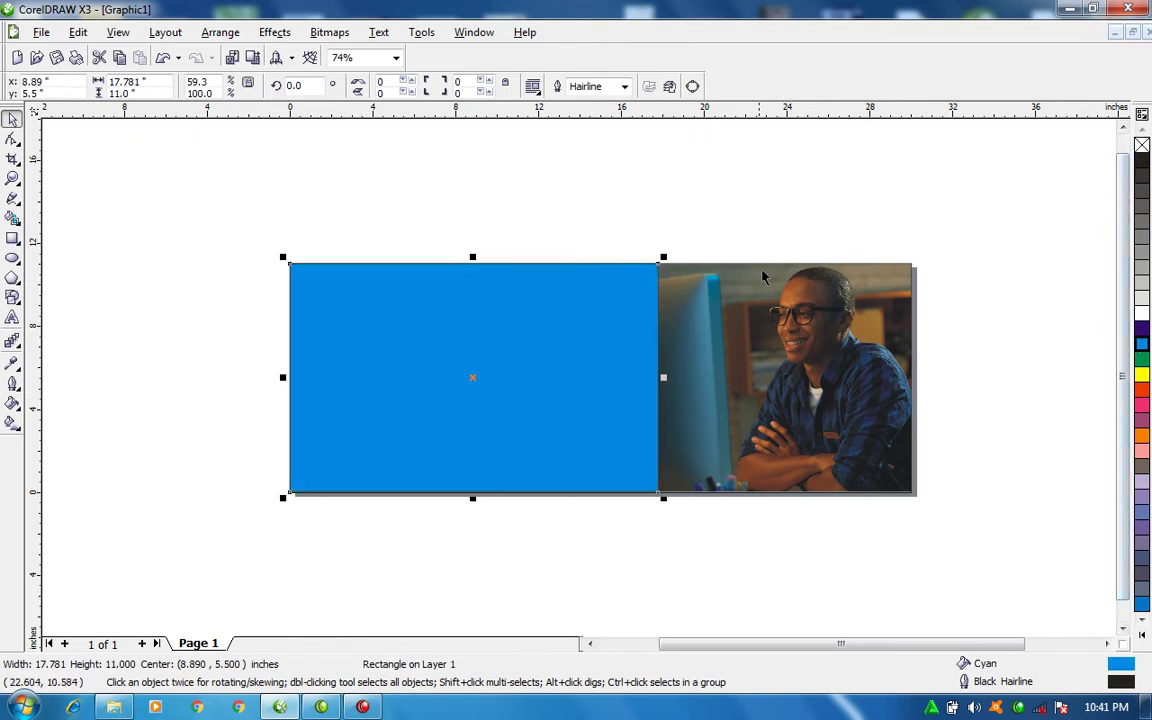
{"action": "left_click", "coordinate": [1143, 338]}
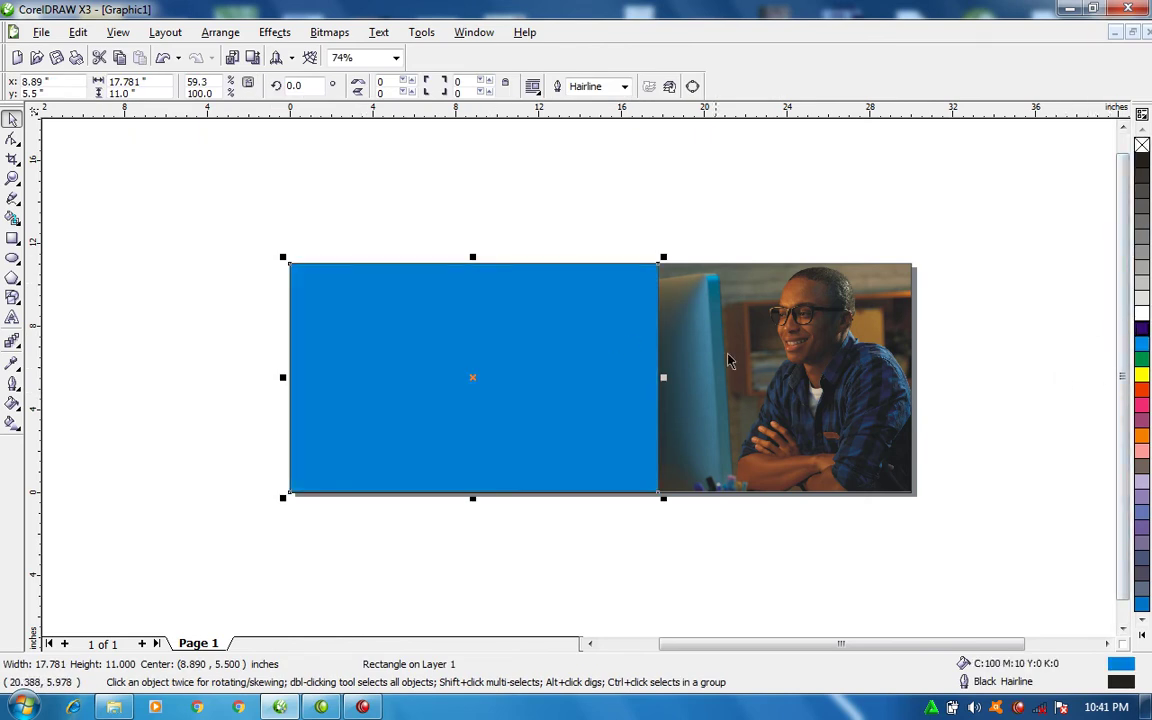
{"action": "right_click", "coordinate": [1141, 145]}
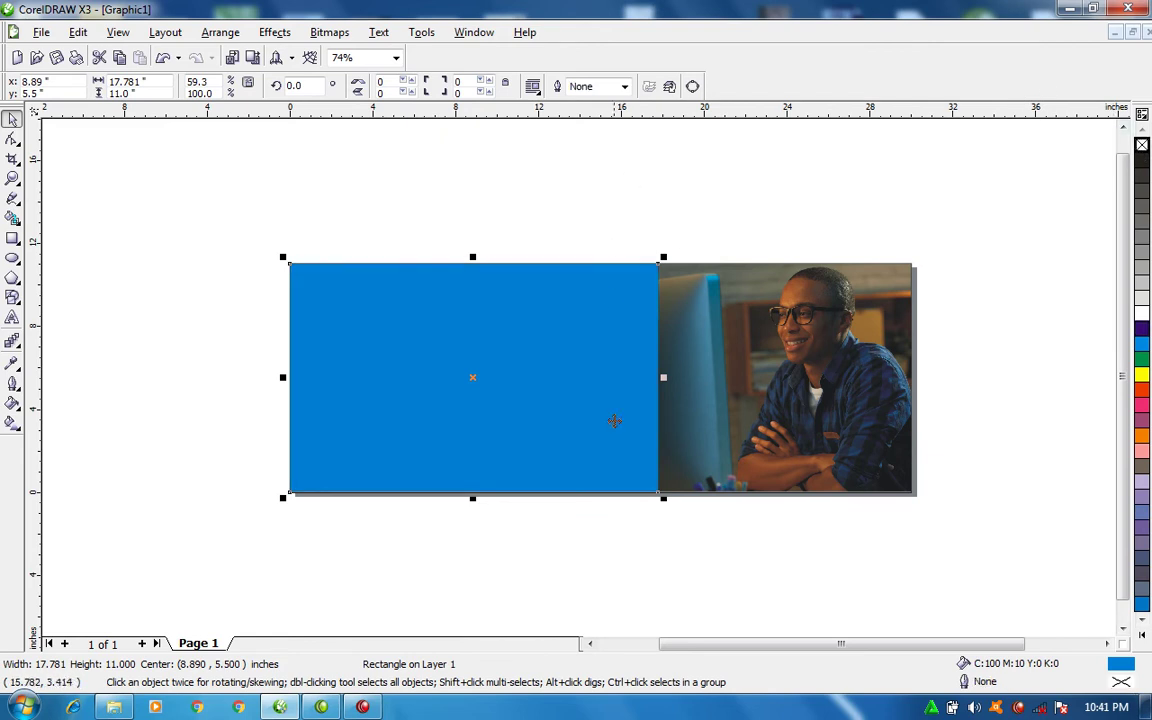
{"action": "left_click_drag", "start_coordinate": [663, 378], "coordinate": [740, 378]}
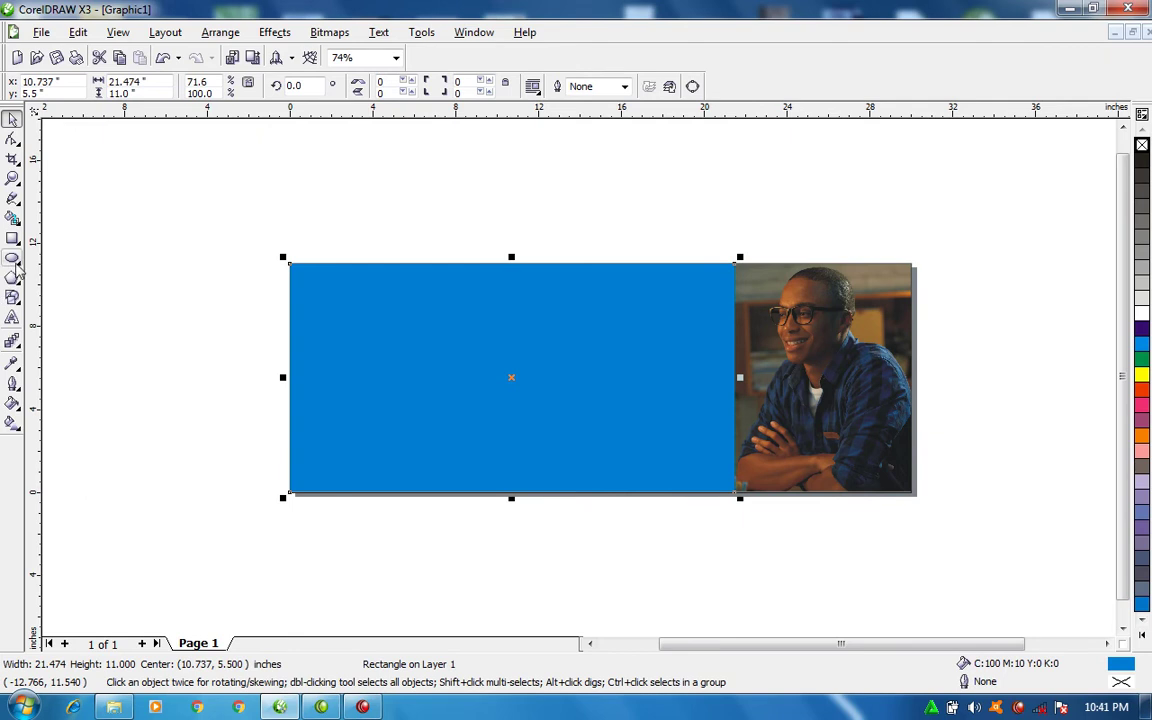
Draw a rectangle about 12.9 by 3.8 inches above the banner and make a copy rotated to 270 degrees.
{"action": "left_click", "coordinate": [12, 238]}
{"action": "left_click_drag", "start_coordinate": [507, 157], "coordinate": [776, 236]}
{"action": "key", "text": "space"}
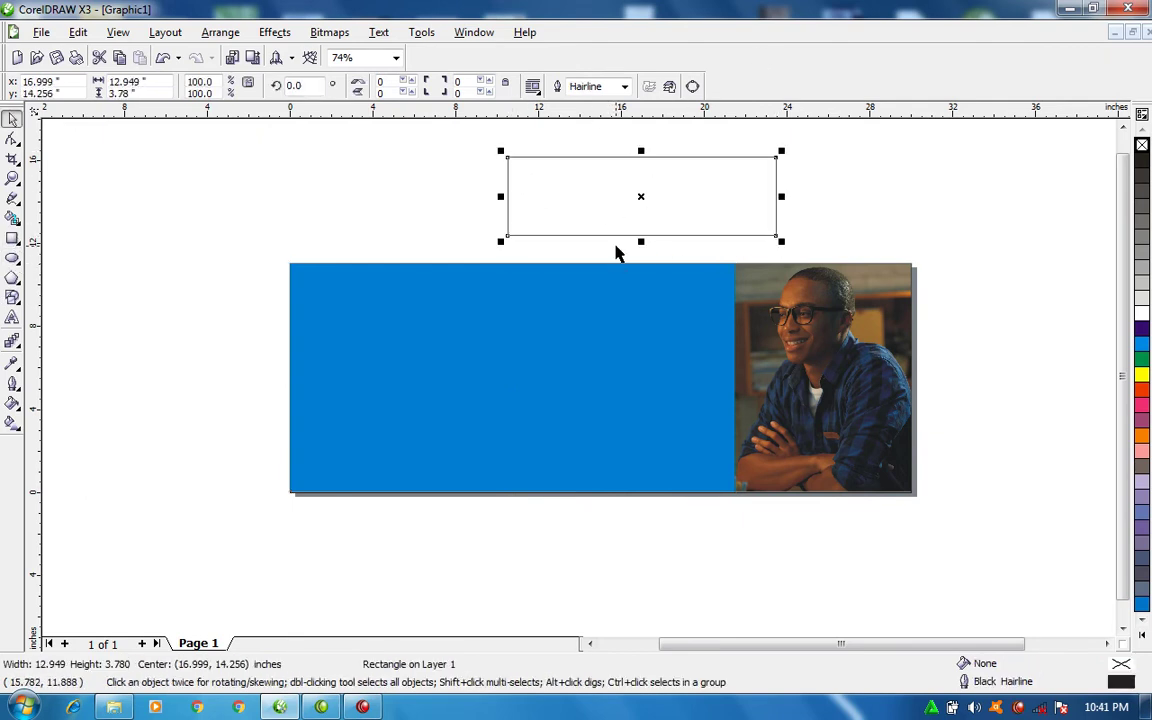
{"action": "scroll", "coordinate": [617, 257], "scroll_direction": "up", "scroll_amount": 1}
{"action": "left_click", "coordinate": [683, 240]}
{"action": "scroll", "coordinate": [579, 375], "scroll_direction": "down", "scroll_amount": 2}
{"action": "left_click", "coordinate": [638, 341]}
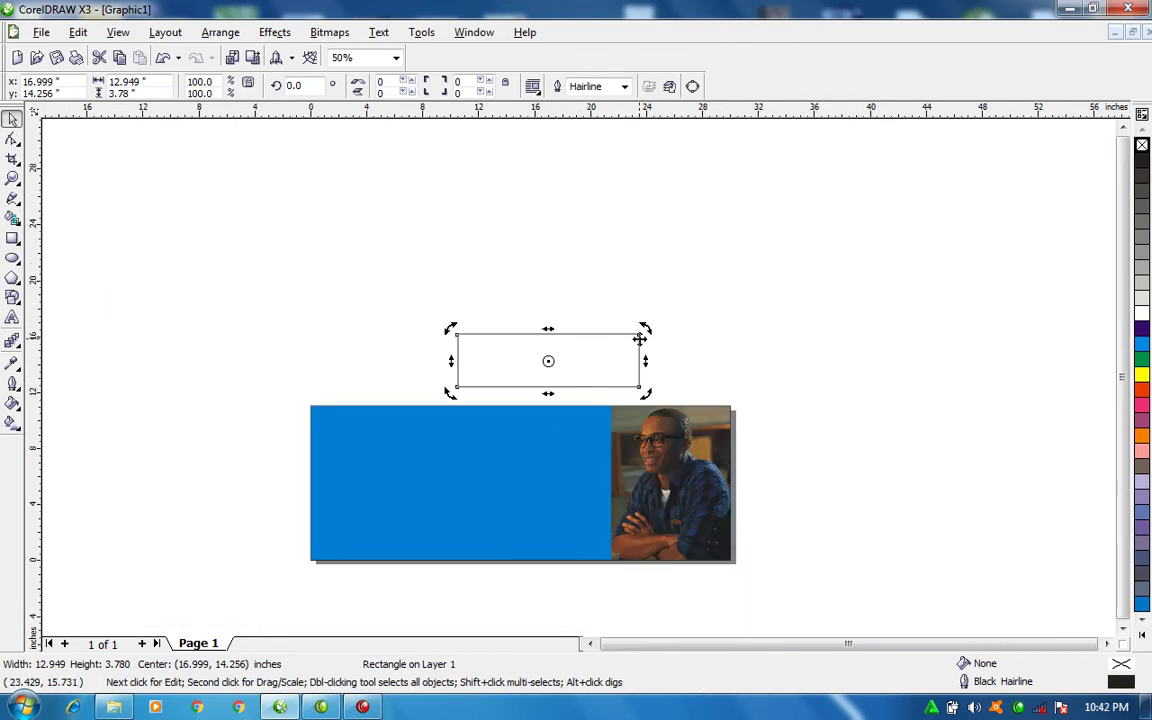
{"action": "left_click_drag", "start_coordinate": [644, 332], "coordinate": [599, 496]}
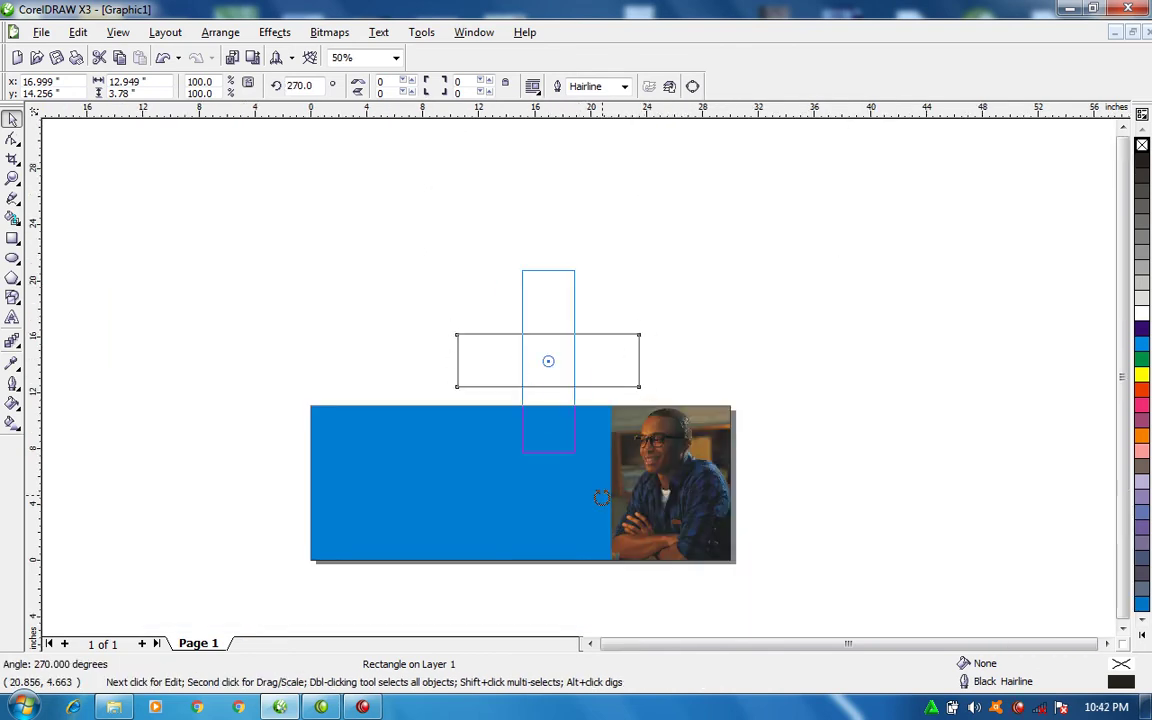
Align the two crossed rectangles by their left and top edges and weld them into an L shape.
{"action": "left_click", "coordinate": [619, 355], "text": "shift"}
{"action": "key", "text": "l"}
{"action": "key", "text": "t"}
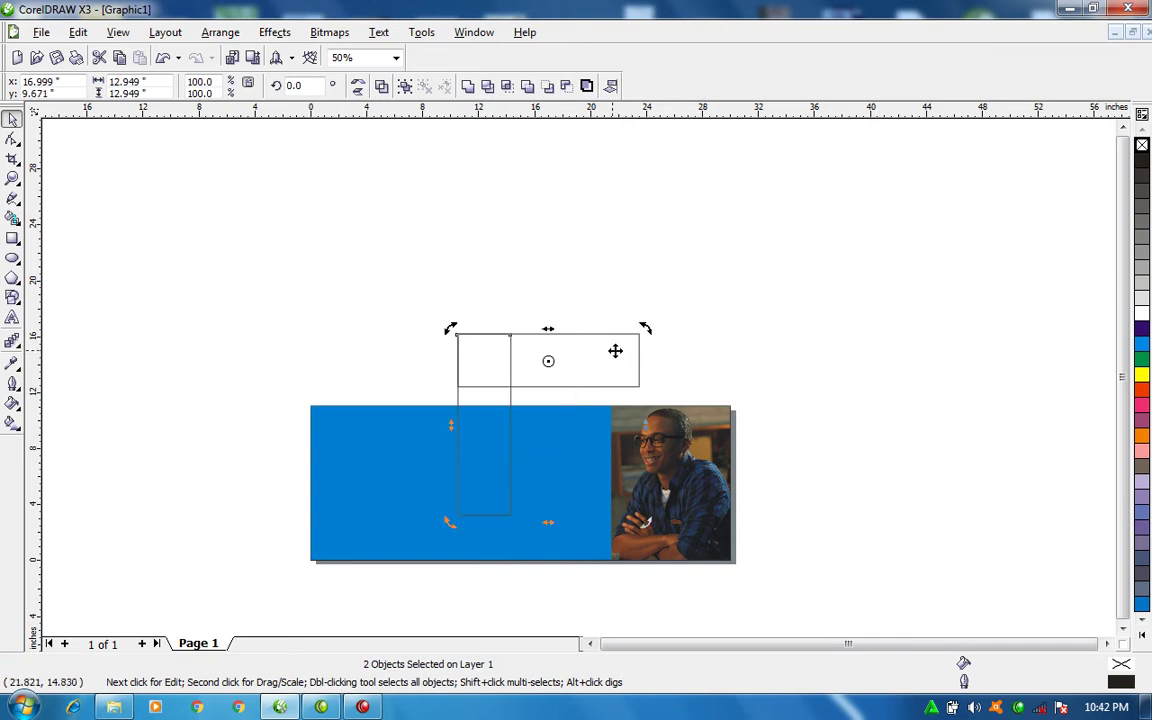
{"action": "left_click", "coordinate": [467, 86]}
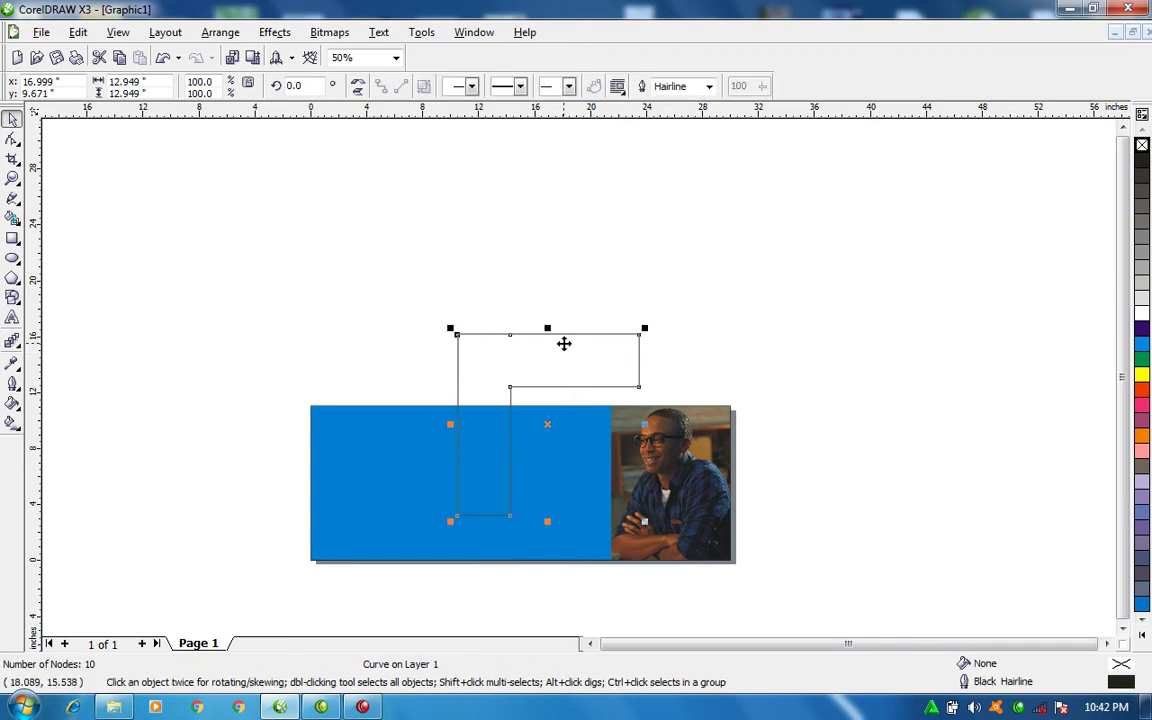
Rotate the L shape 45 degrees into a left-pointing chevron and scale it to about 10.6 by 16.4 inches over the blue panel's right end.
{"action": "left_click", "coordinate": [553, 362]}
{"action": "left_click_drag", "start_coordinate": [643, 330], "coordinate": [537, 219]}
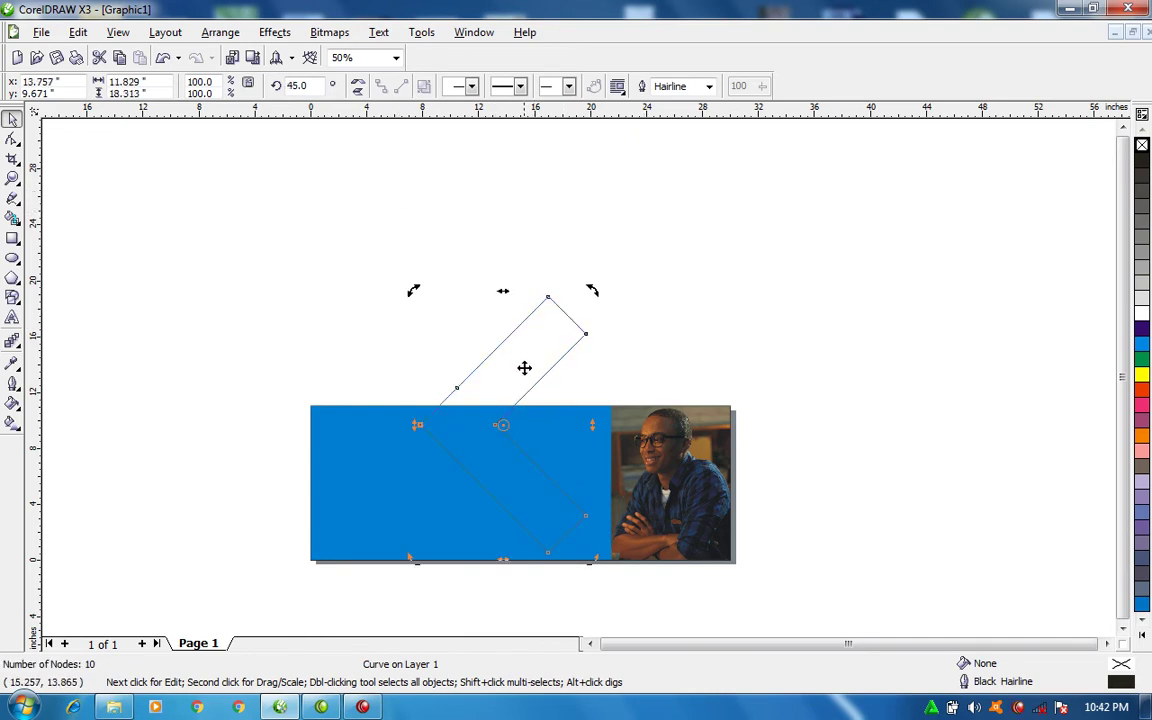
{"action": "left_click_drag", "start_coordinate": [548, 335], "coordinate": [620, 376]}
{"action": "key", "text": "F2"}
{"action": "left_click_drag", "start_coordinate": [270, 283], "coordinate": [848, 599]}
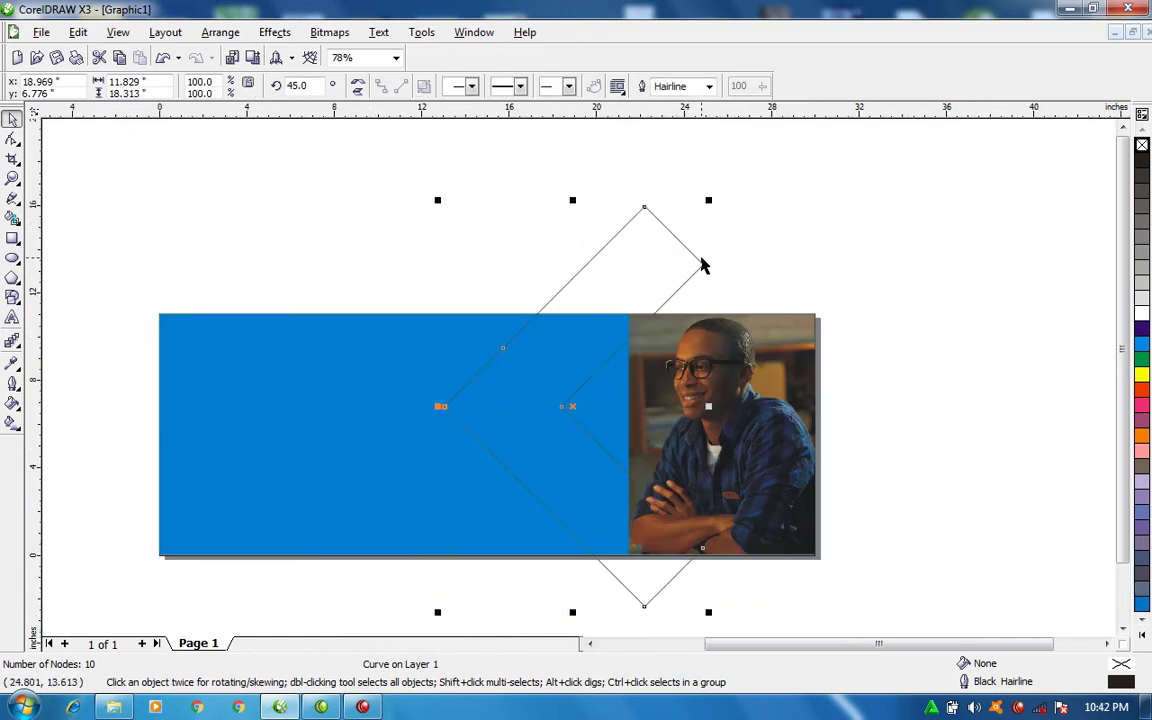
{"action": "left_click_drag", "start_coordinate": [711, 203], "coordinate": [731, 311]}
{"action": "left_click_drag", "start_coordinate": [567, 393], "coordinate": [638, 386]}
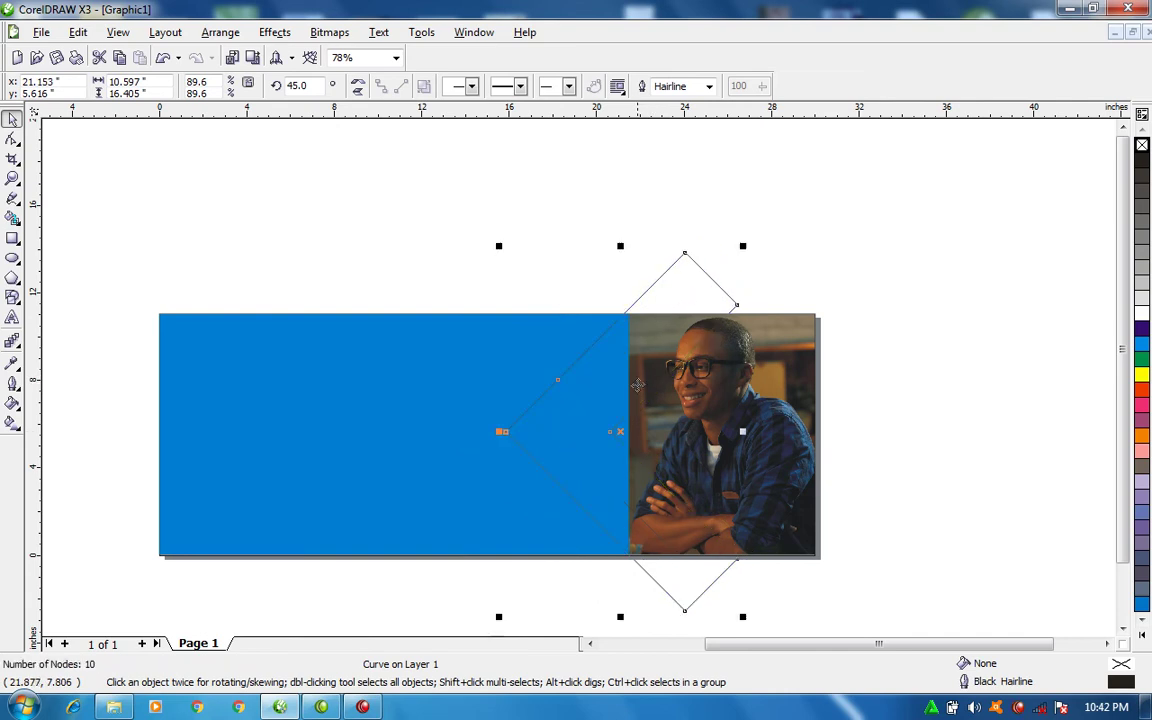
Trim the blue panel with the chevron outline.
{"action": "left_click", "coordinate": [450, 462]}
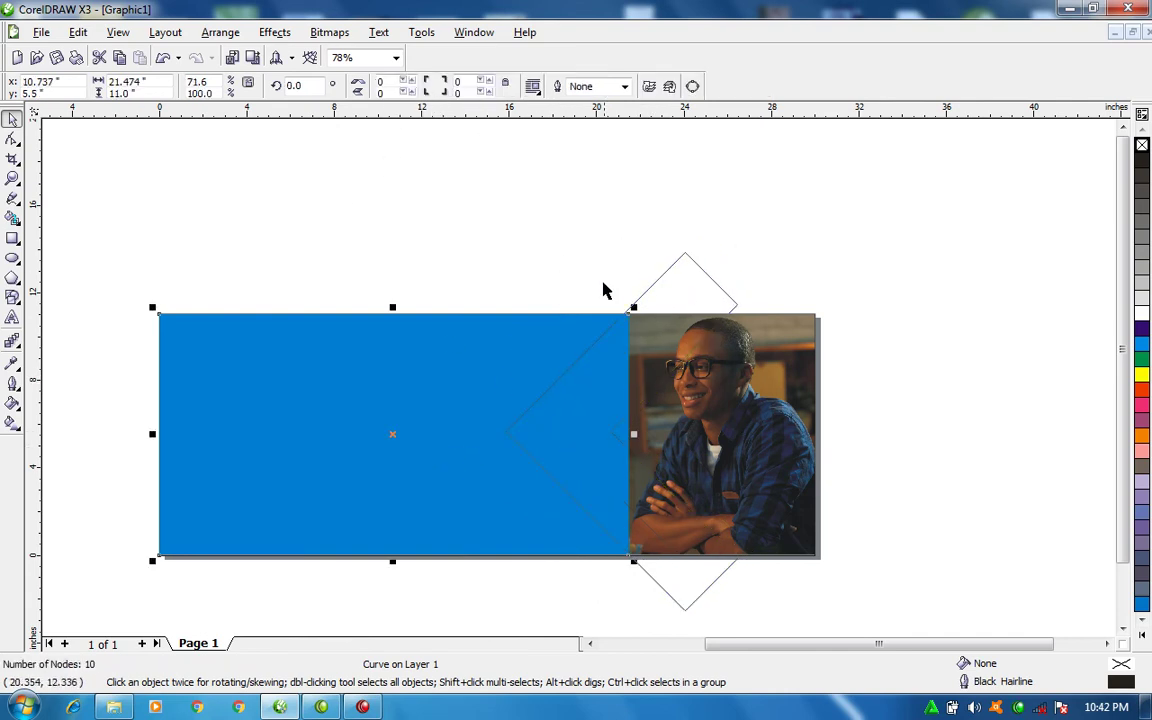
{"action": "left_click", "coordinate": [680, 277]}
{"action": "left_click", "coordinate": [478, 351], "text": "shift"}
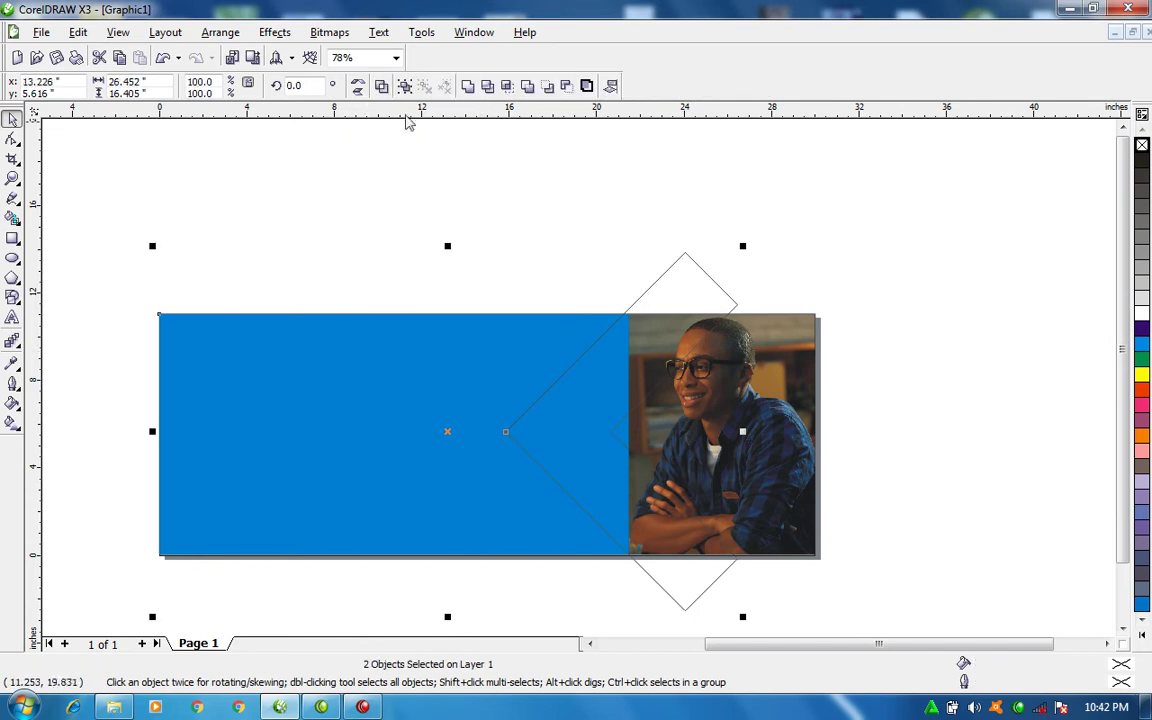
{"action": "left_click", "coordinate": [487, 86]}
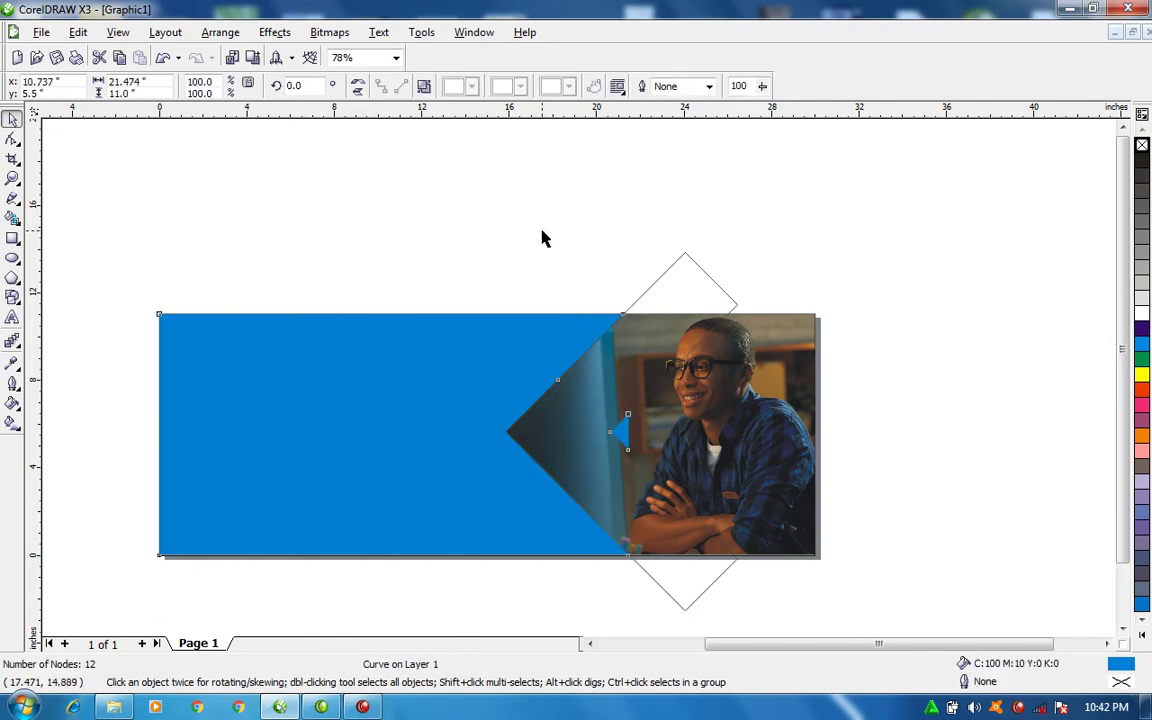
Delete the chevron outline, then break the trimmed panel apart and fill its small leftover triangle white.
{"action": "left_click", "coordinate": [540, 237]}
{"action": "left_click", "coordinate": [714, 288]}
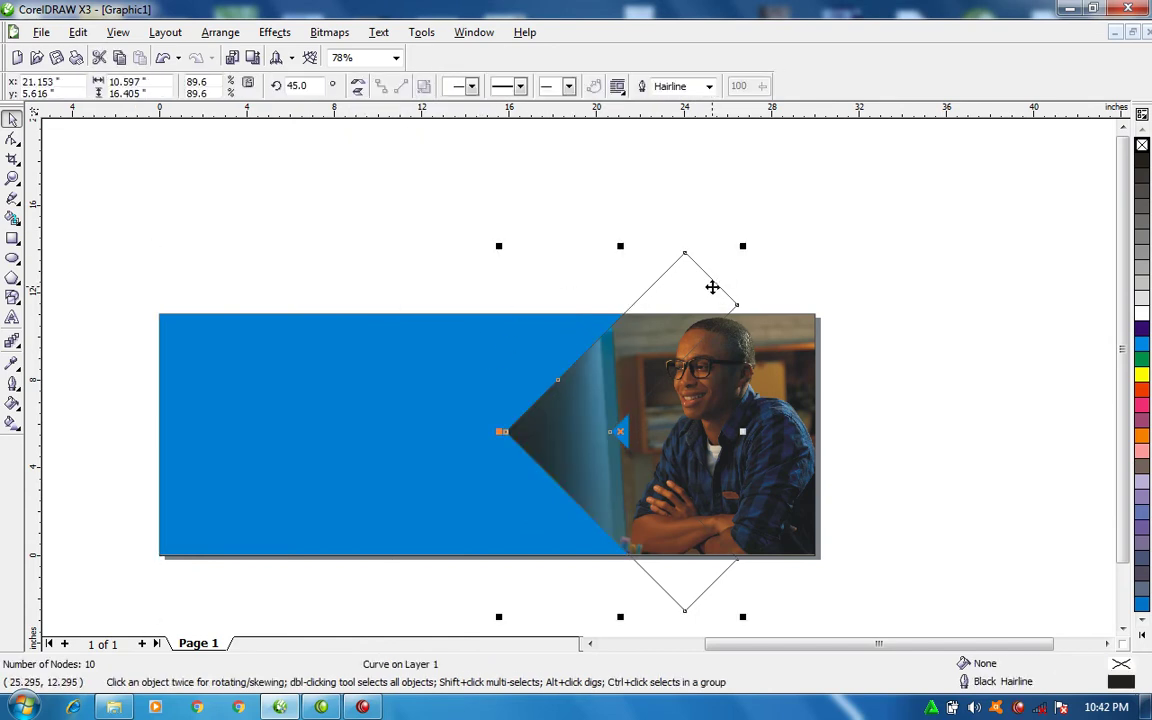
{"action": "key", "text": "Delete"}
{"action": "left_click", "coordinate": [500, 400]}
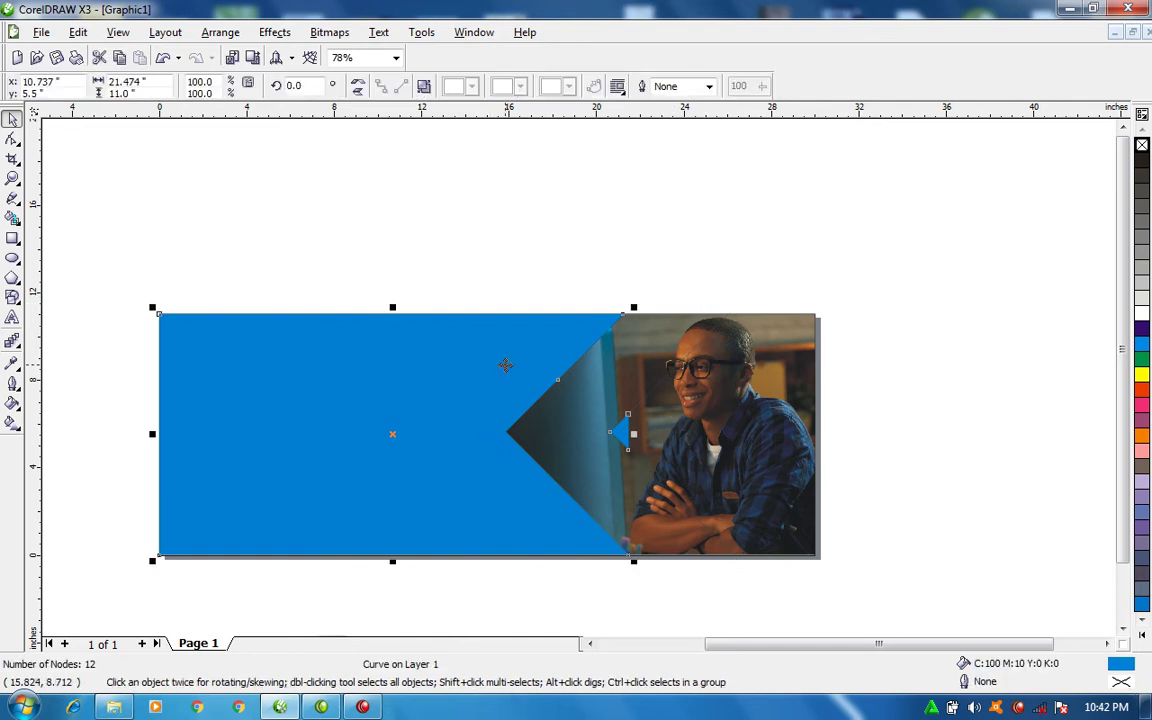
{"action": "left_click", "coordinate": [620, 433], "text": "shift"}
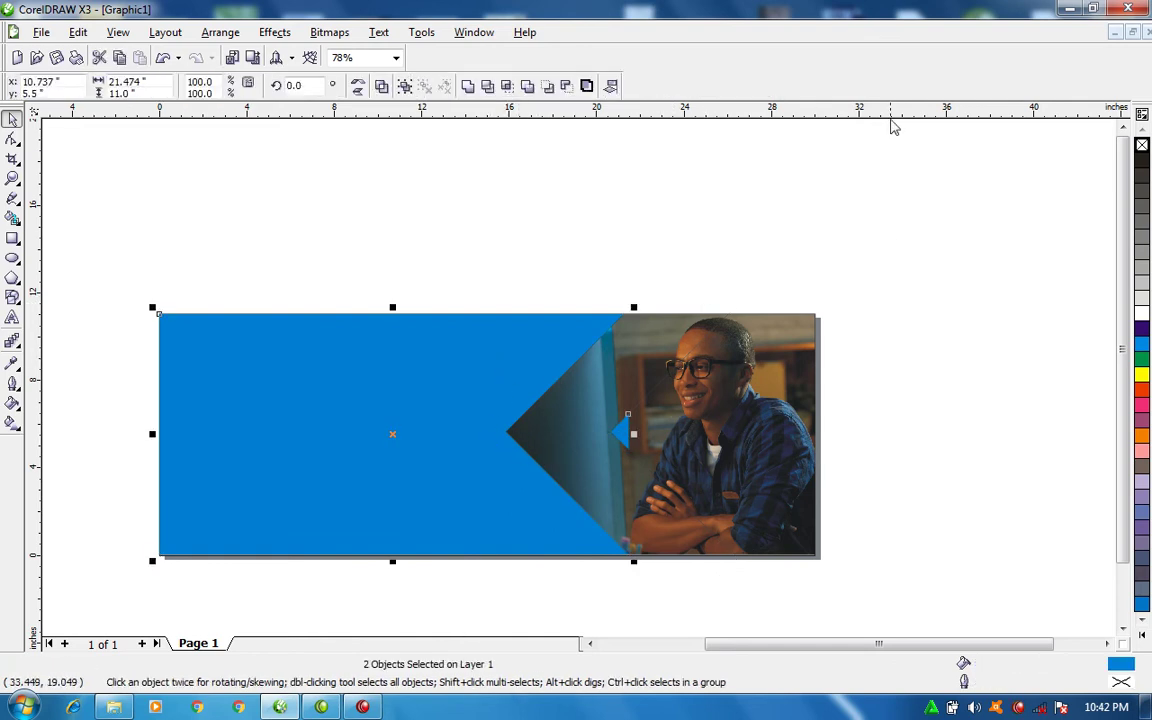
{"action": "left_click", "coordinate": [658, 285]}
{"action": "left_click", "coordinate": [621, 435]}
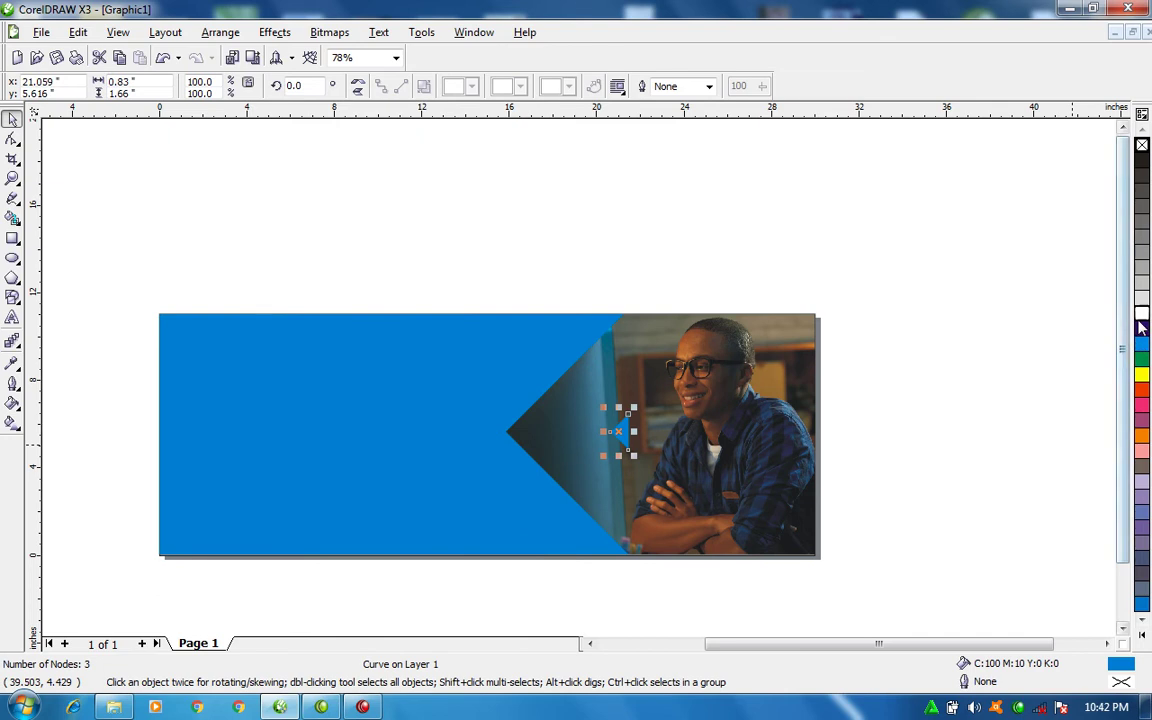
{"action": "left_click", "coordinate": [1141, 316]}
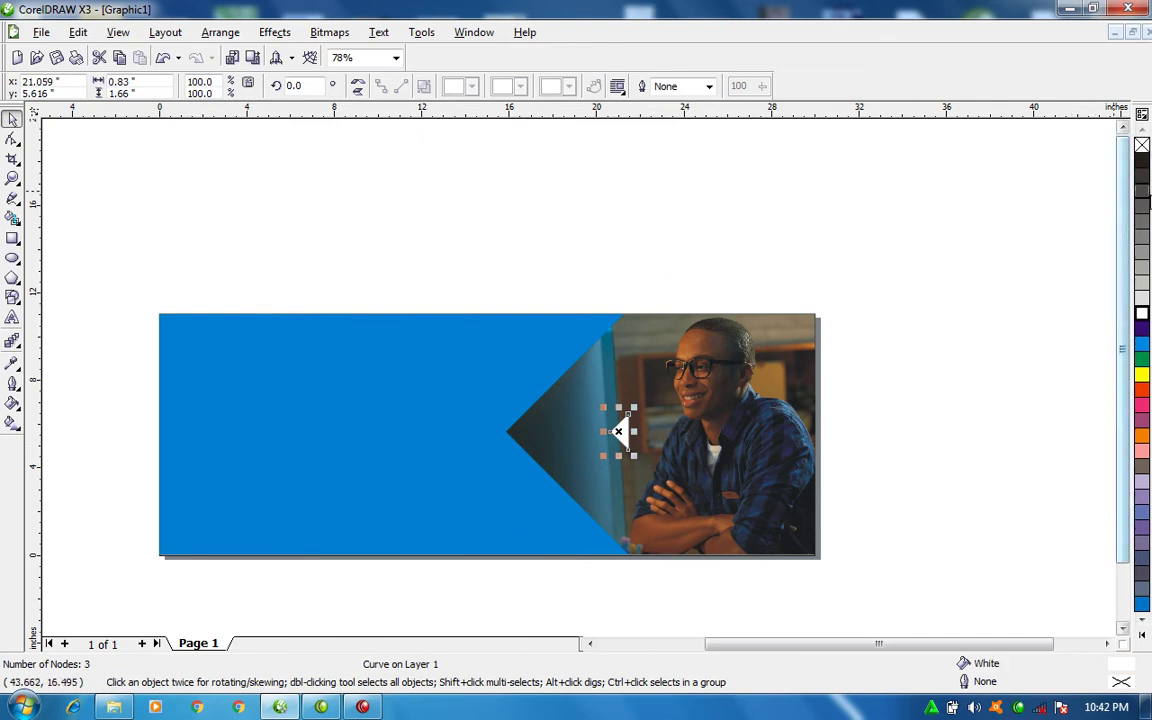
Shift the photo to the right inside its PowerClip frame and move the white triangle left into the panel's notch.
{"action": "left_click", "coordinate": [790, 383], "text": "ctrl"}
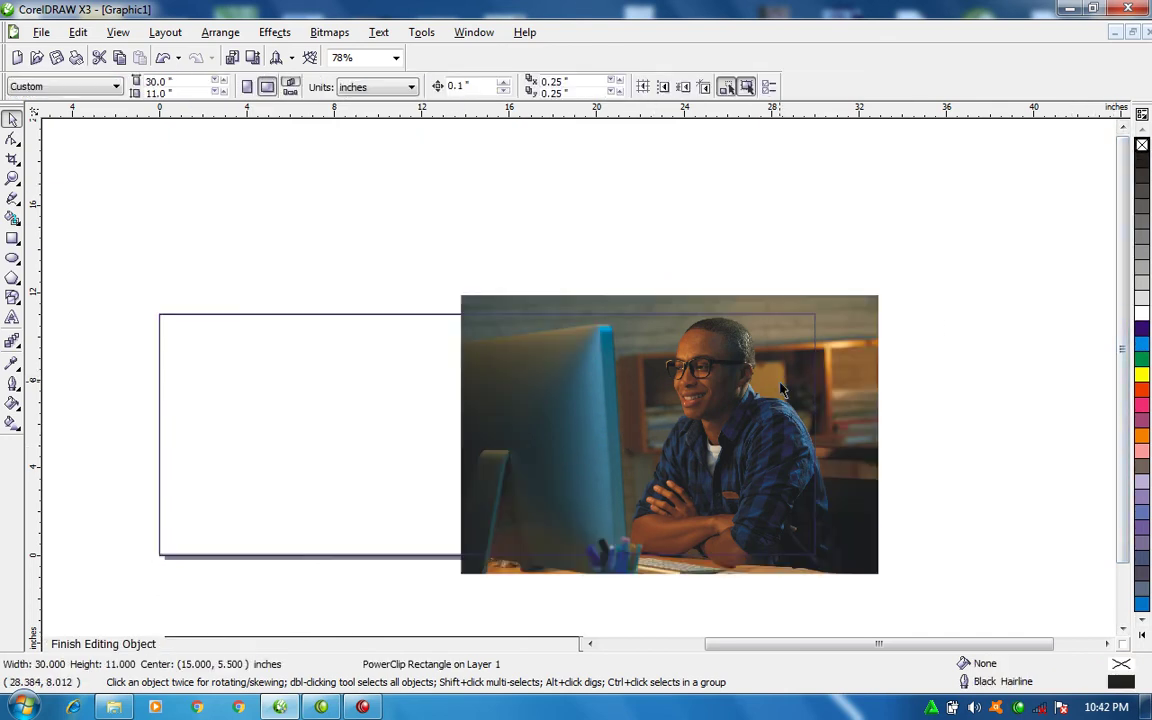
{"action": "left_click", "coordinate": [746, 252], "text": "ctrl"}
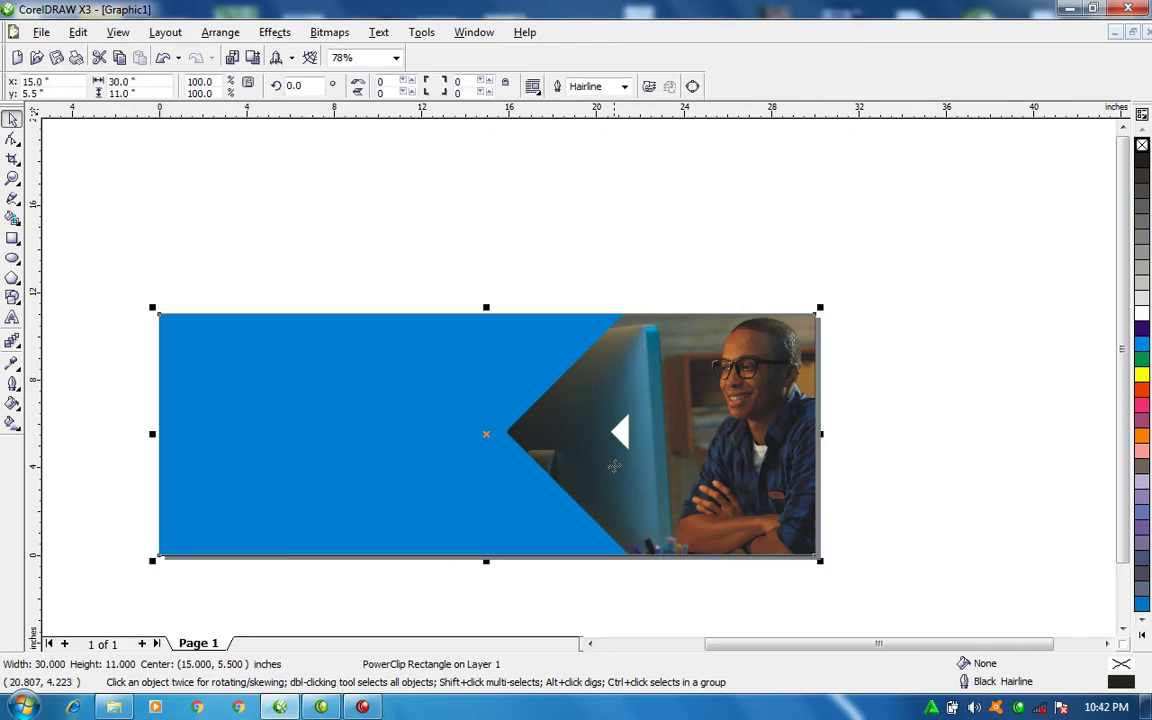
{"action": "left_click_drag", "start_coordinate": [620, 432], "coordinate": [569, 432]}
{"action": "left_click", "coordinate": [671, 239]}
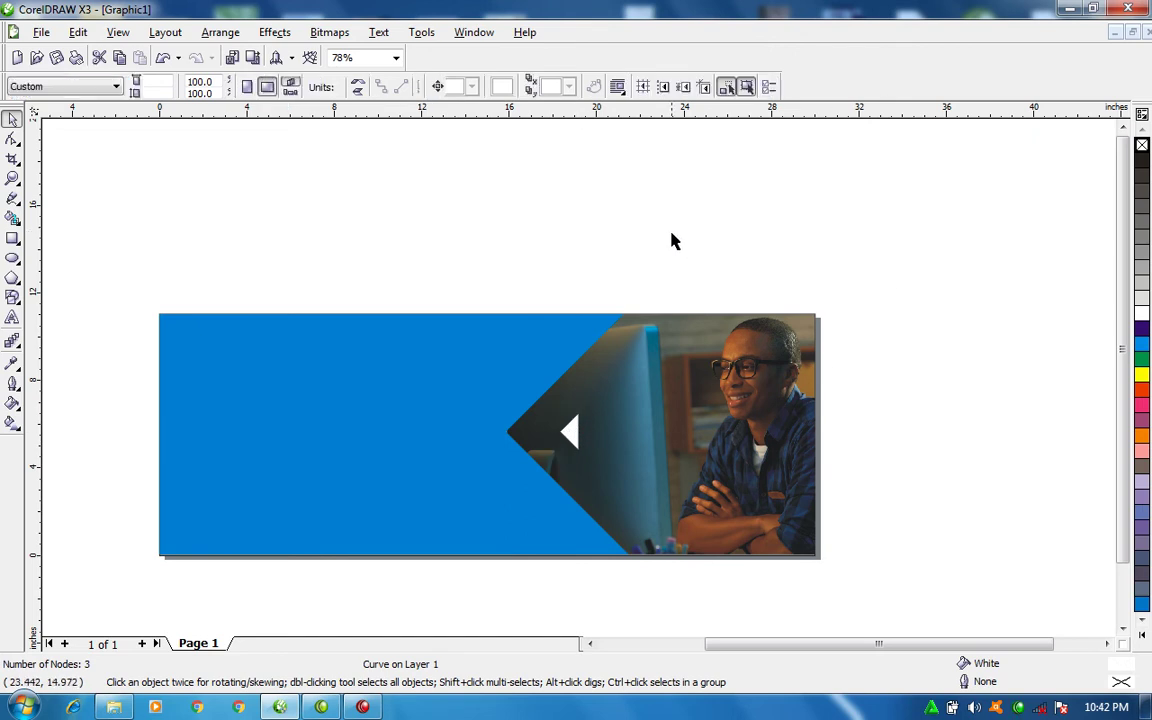
Send the blue panel, white triangle and photo frame behind the PowerBox Studio text and fill that text white.
{"action": "left_click", "coordinate": [455, 383]}
{"action": "left_click", "coordinate": [580, 438], "text": "shift"}
{"action": "left_click", "coordinate": [697, 425], "text": "shift"}
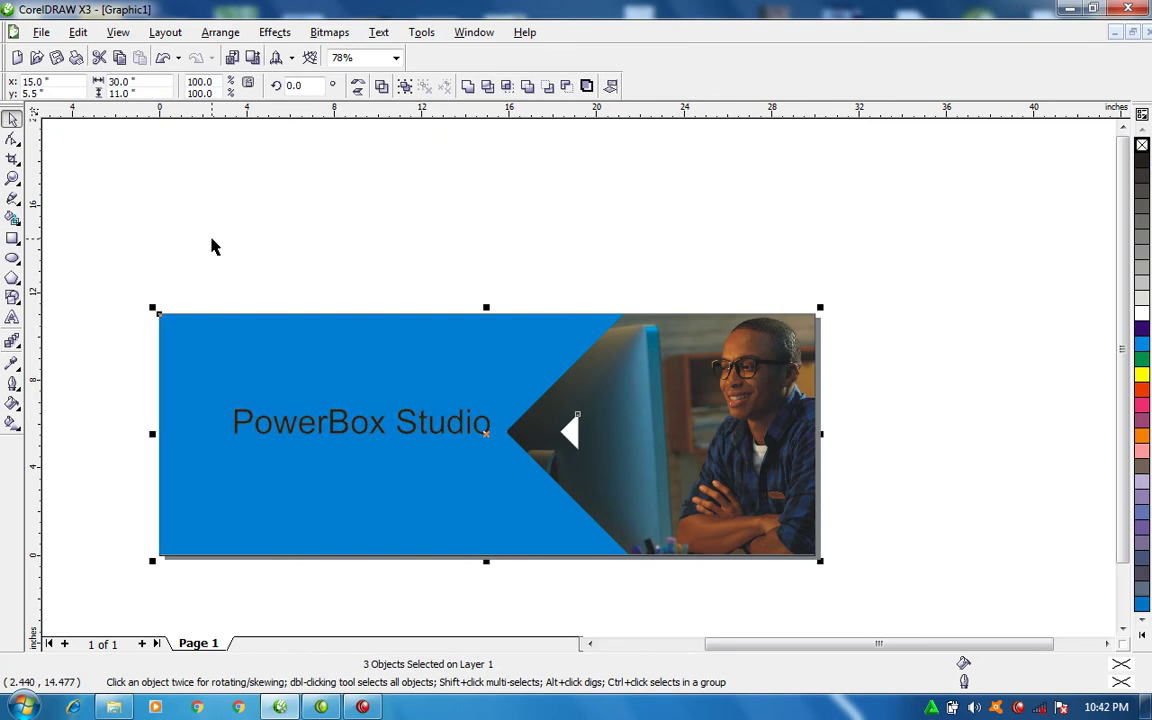
{"action": "left_click_drag", "start_coordinate": [113, 257], "coordinate": [865, 597]}
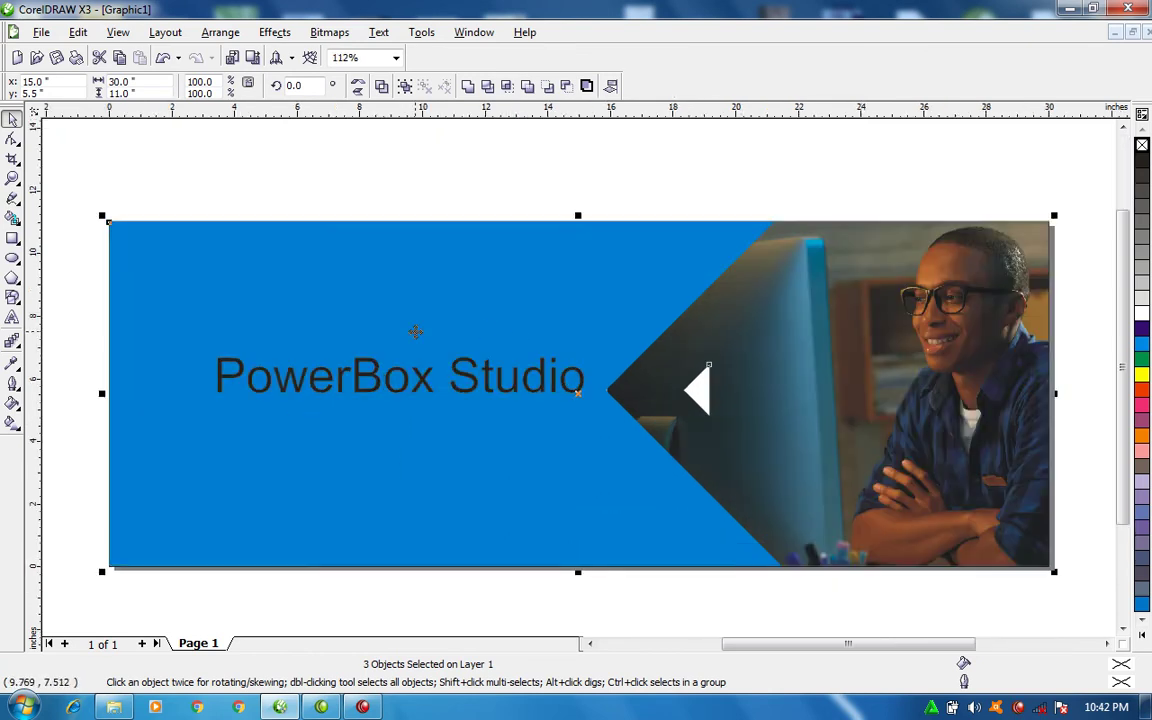
{"action": "left_click", "coordinate": [480, 390]}
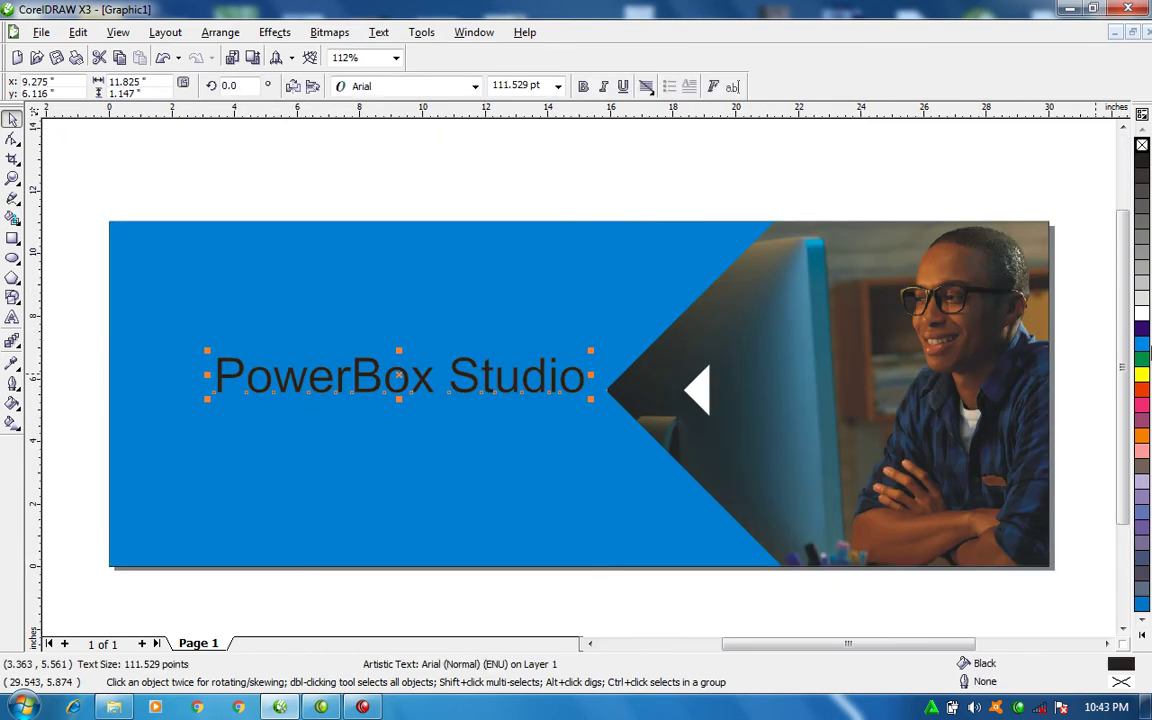
{"action": "left_click", "coordinate": [1142, 313]}
Draw a square about 4.8 inches wide on the blue panel and combine it with a smaller concentric copy.
{"action": "key", "text": "F2"}
{"action": "left_click_drag", "start_coordinate": [77, 206], "coordinate": [735, 576]}
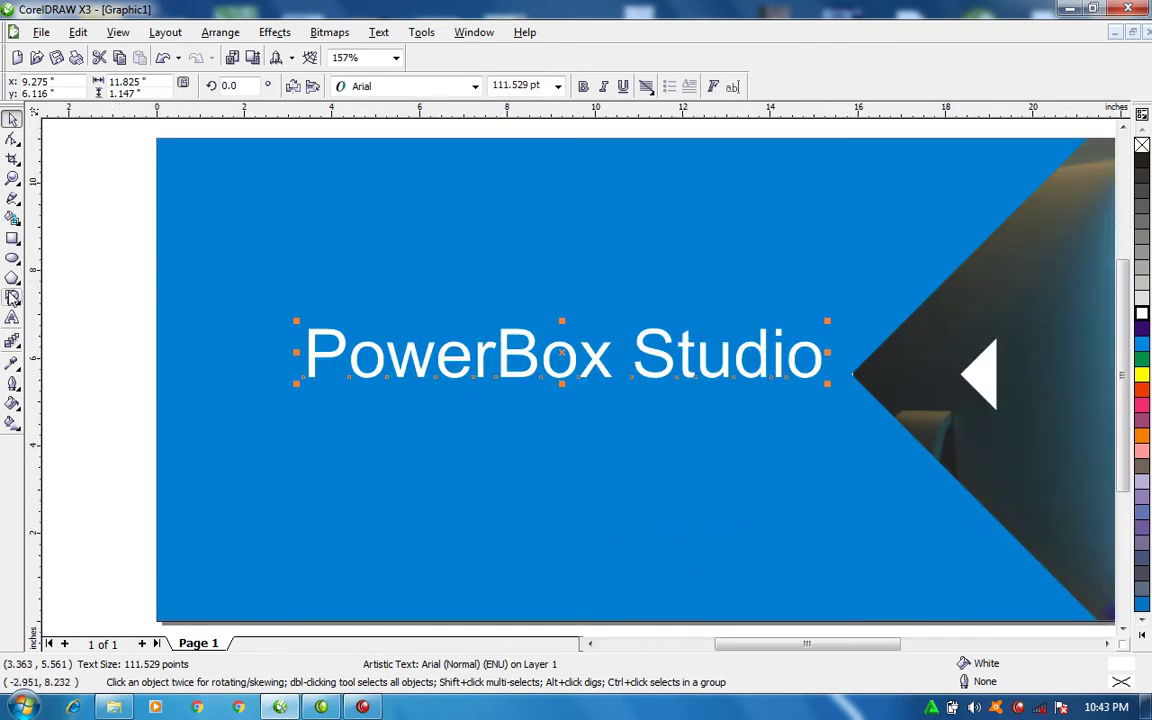
{"action": "left_click", "coordinate": [13, 238]}
{"action": "left_click_drag", "start_coordinate": [258, 263], "coordinate": [470, 475]}
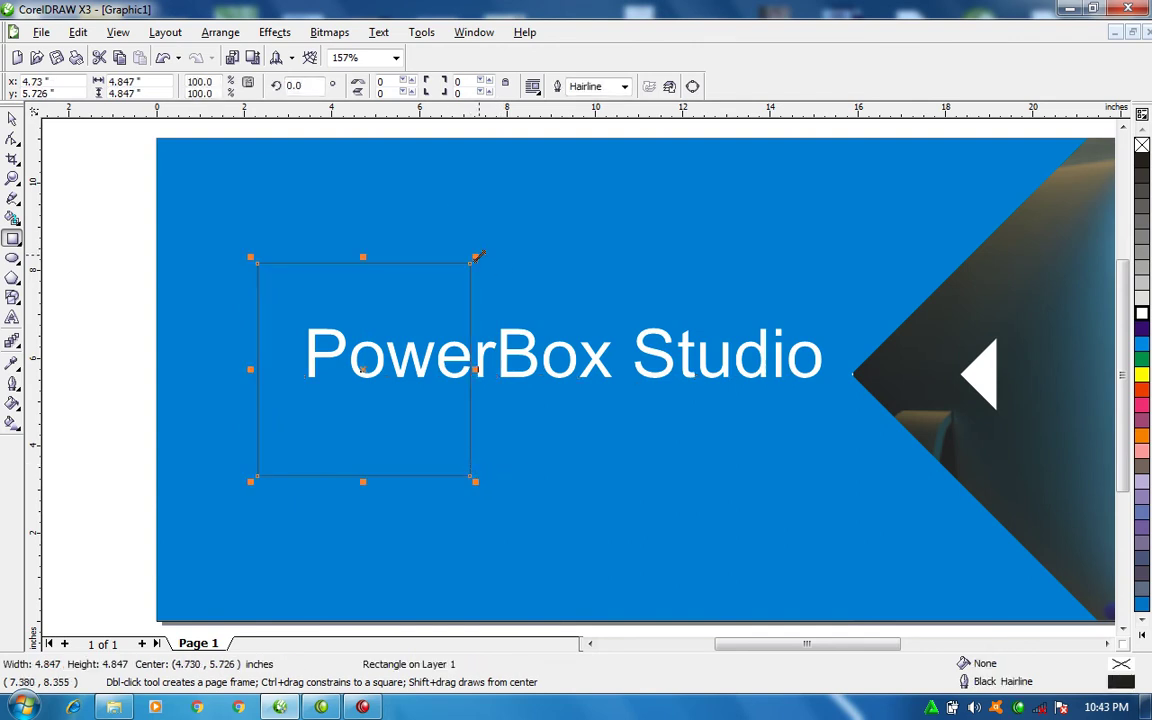
{"action": "key", "text": "space"}
{"action": "left_click_drag", "start_coordinate": [476, 257], "coordinate": [447, 286]}
{"action": "left_click", "coordinate": [363, 262], "text": "shift"}
{"action": "key", "text": "ctrl+l"}
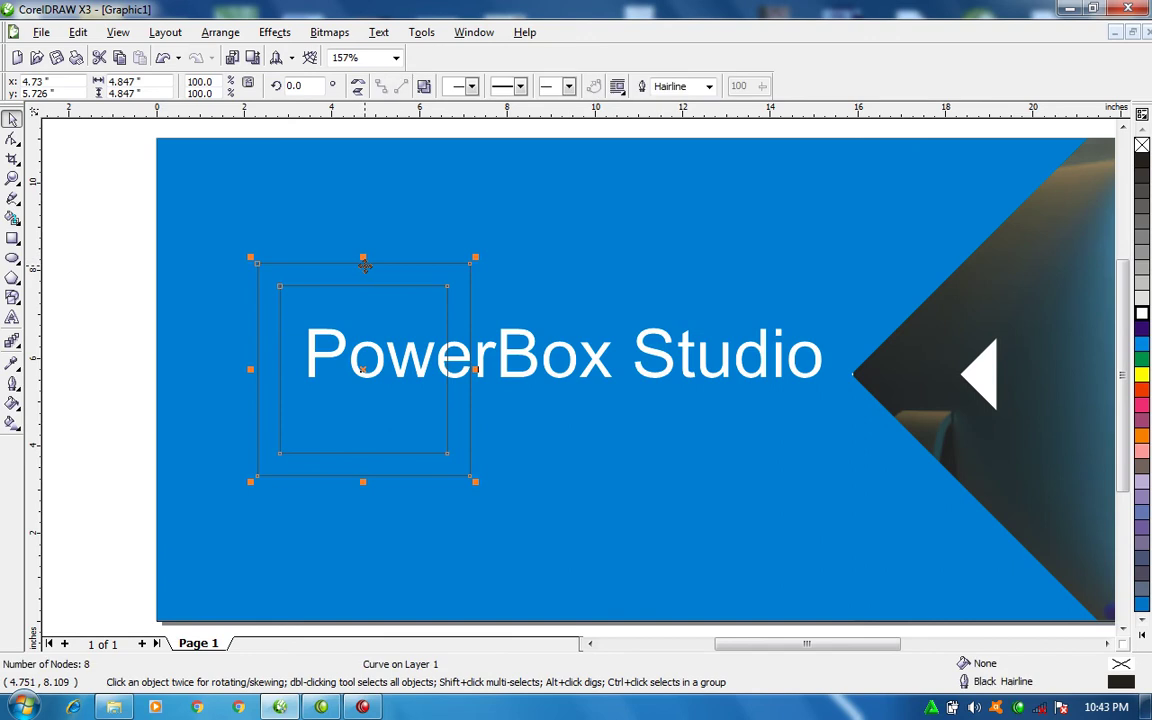
Fill the square frame white without outline and move the PowerBox Studio text up and right, clear of it.
{"action": "left_click", "coordinate": [1142, 313]}
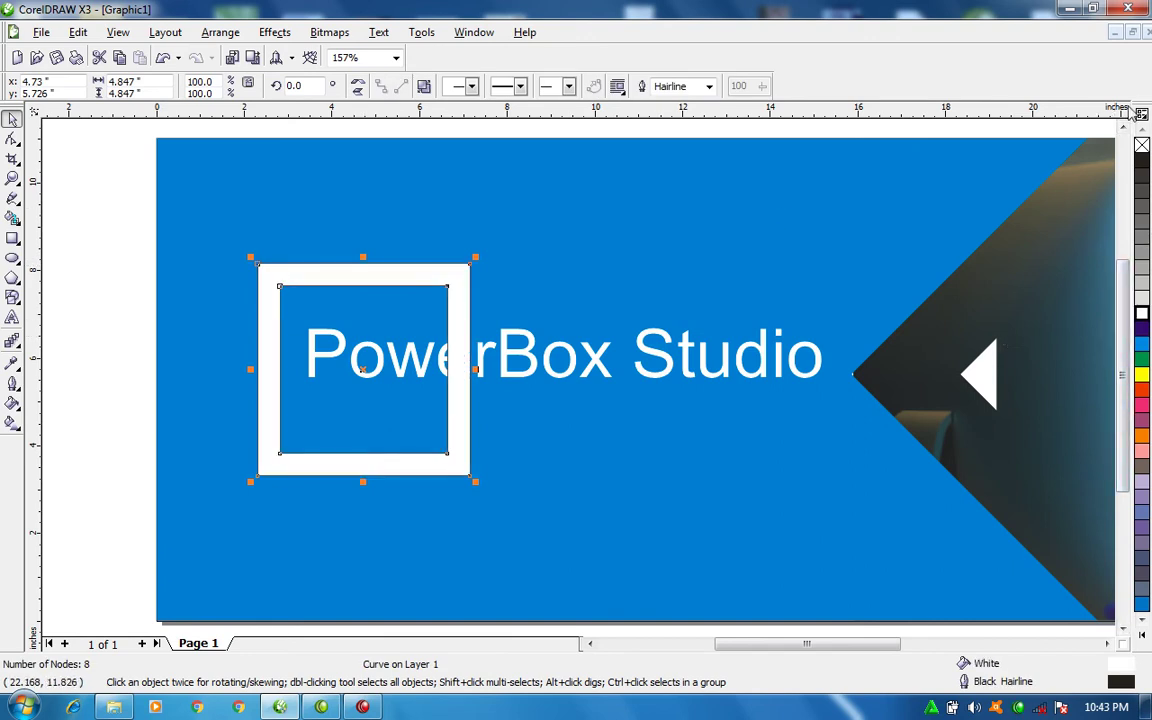
{"action": "right_click", "coordinate": [1142, 147]}
{"action": "left_click_drag", "start_coordinate": [532, 366], "coordinate": [792, 283]}
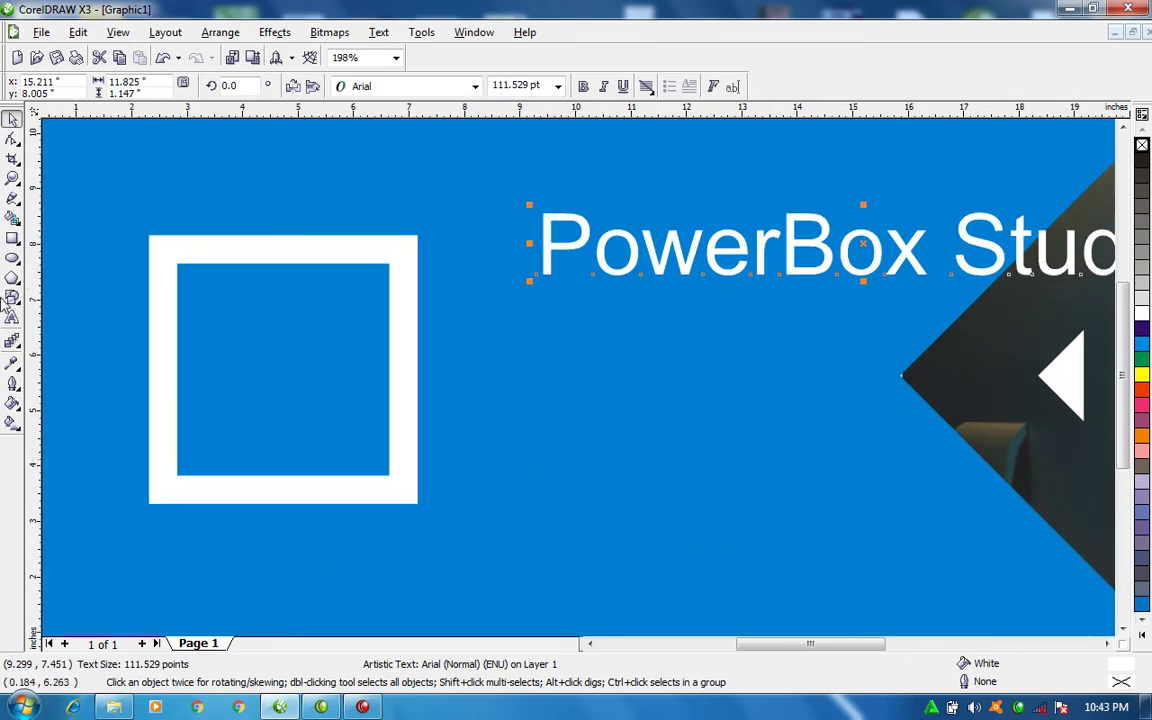
Draw an upright rectangle about 0.7 by 1.8 inches inside the white frame and round all its corners to 99.
{"action": "left_click", "coordinate": [12, 238]}
{"action": "left_click_drag", "start_coordinate": [191, 306], "coordinate": [240, 418]}
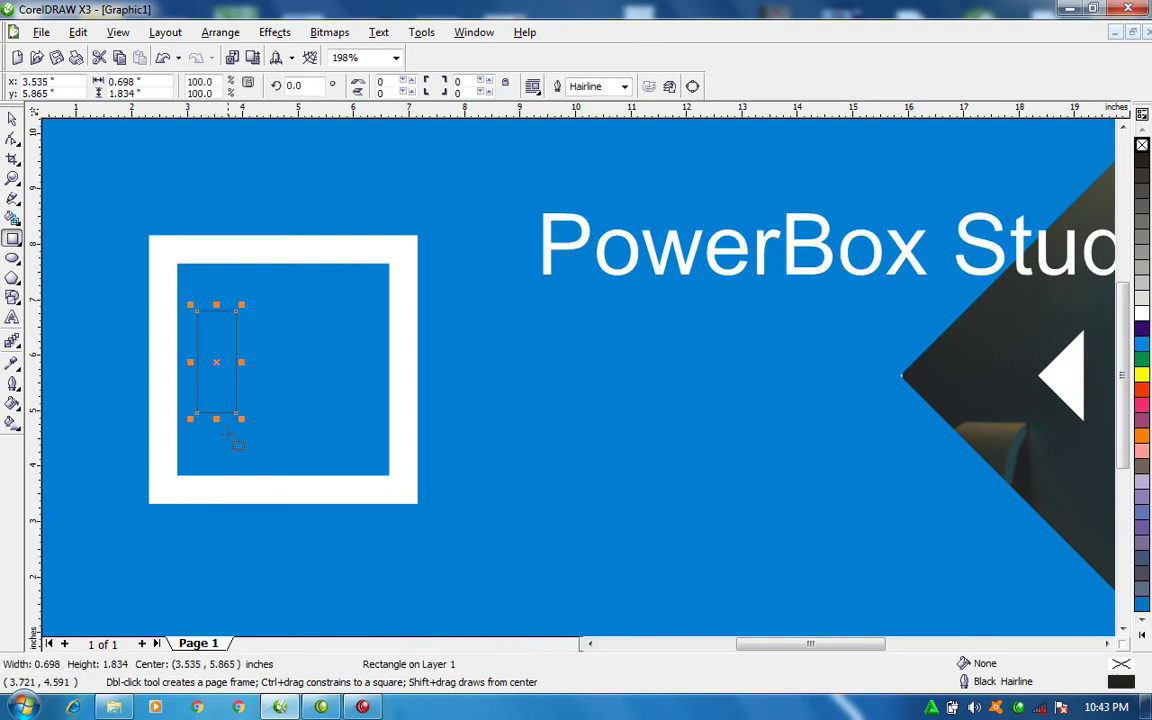
{"action": "key", "text": "space"}
{"action": "left_click_drag", "start_coordinate": [141, 282], "coordinate": [240, 455]}
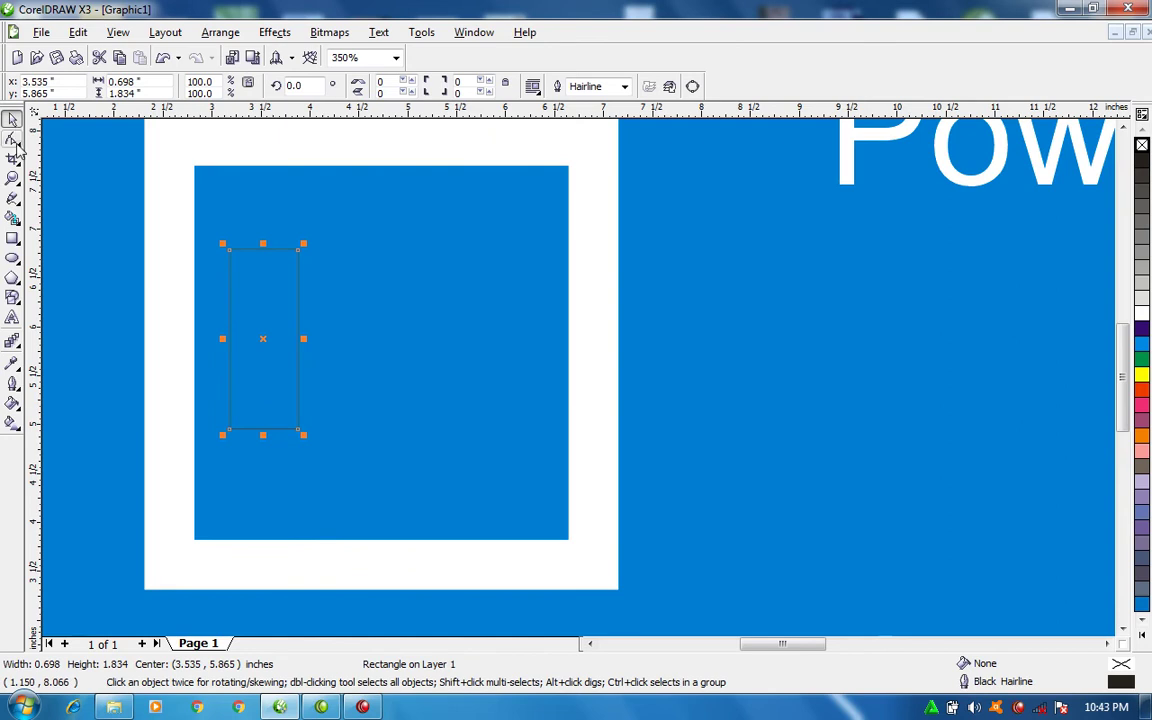
{"action": "left_click", "coordinate": [12, 138]}
{"action": "left_click_drag", "start_coordinate": [300, 256], "coordinate": [290, 292]}
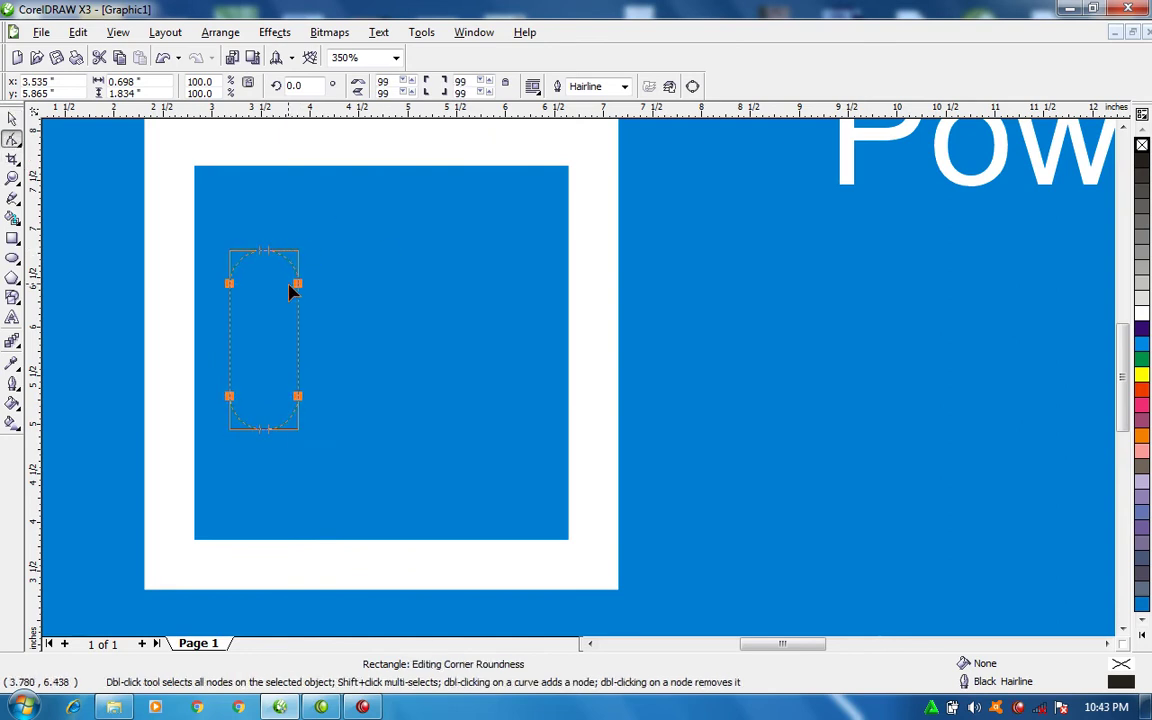
{"action": "key", "text": "space"}
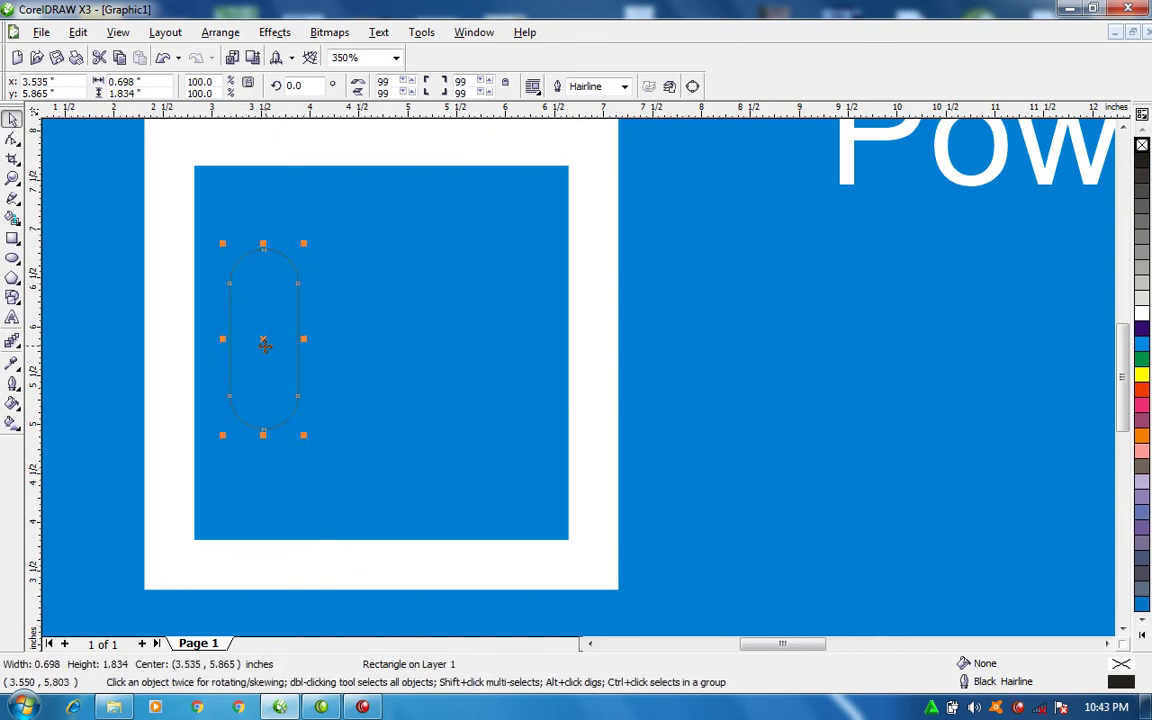
Convert the rounded rectangle to curves and copy it three times to the right in an evenly spaced row.
{"action": "key", "text": "ctrl+q"}
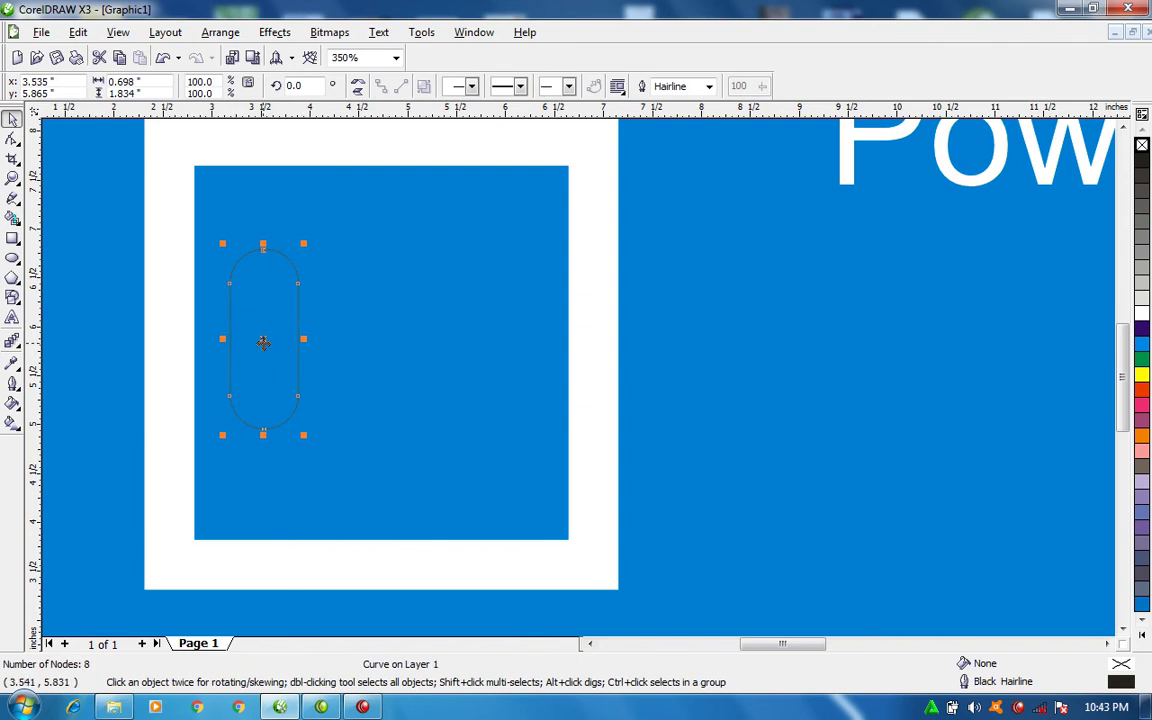
{"action": "left_click_drag", "start_coordinate": [263, 342], "coordinate": [340, 342]}
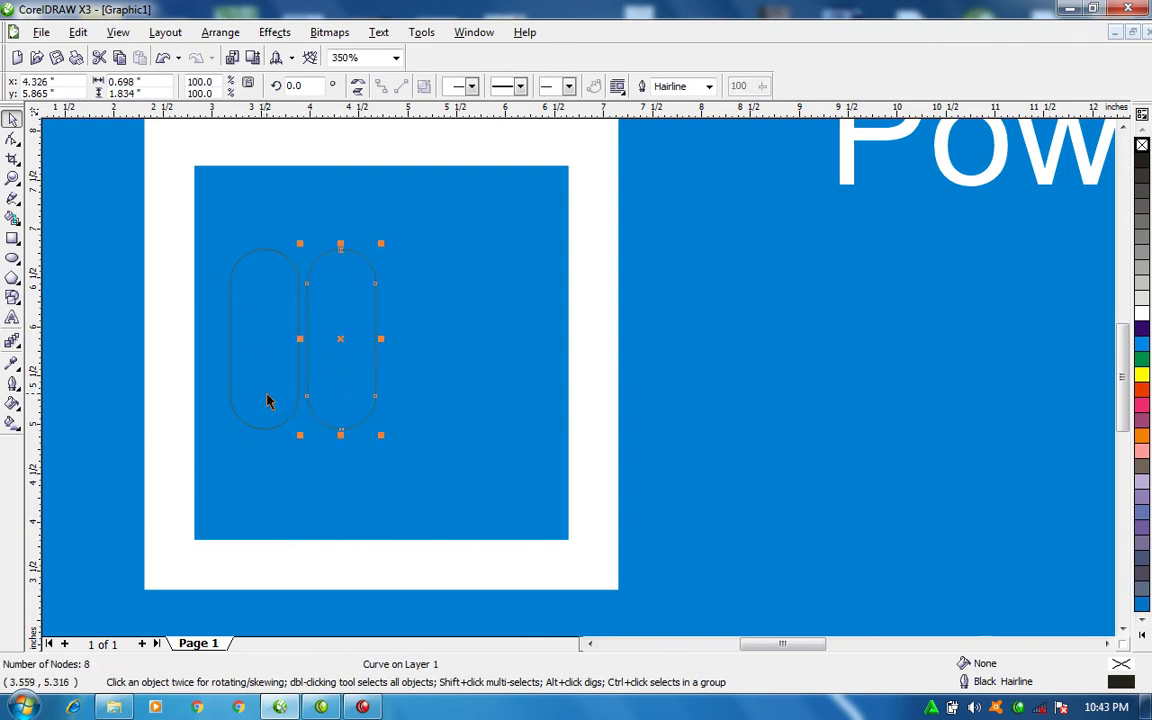
{"action": "key", "text": "ctrl+r"}
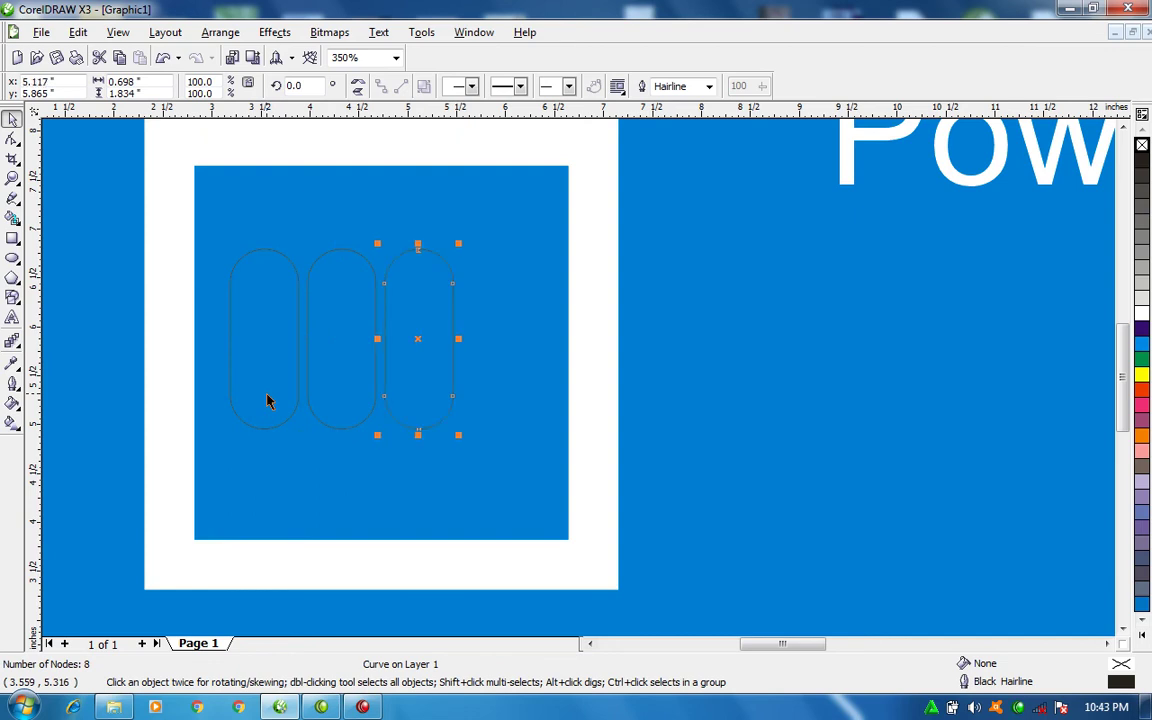
{"action": "key", "text": "ctrl+r"}
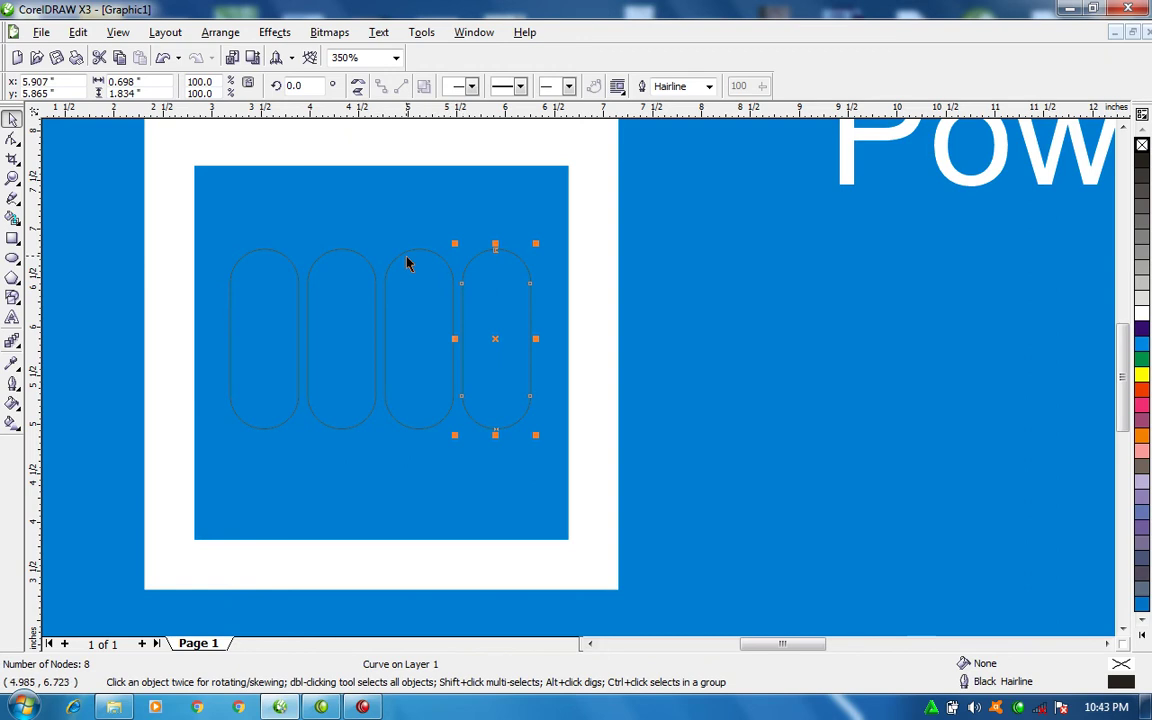
{"action": "left_click", "coordinate": [388, 291]}
{"action": "left_click", "coordinate": [344, 293], "text": "shift"}
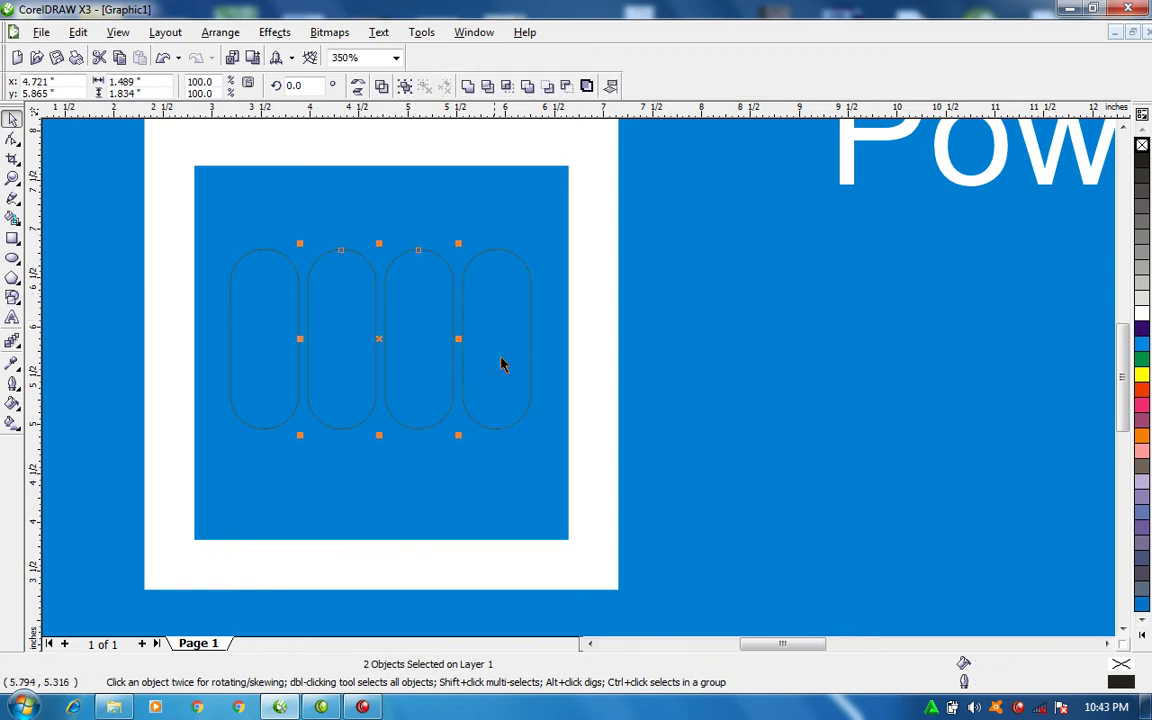
{"action": "left_click", "coordinate": [424, 332]}
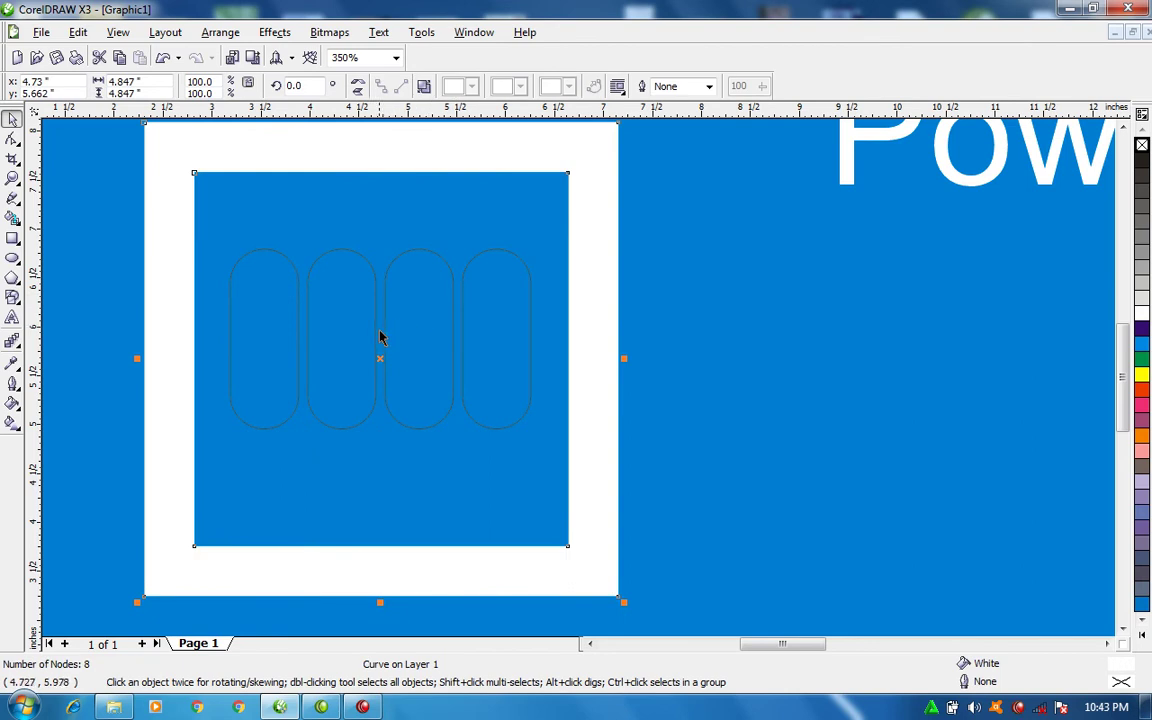
{"action": "left_click", "coordinate": [332, 270]}
Lengthen the third capsule upward by moving its upper nodes about half an inch.
{"action": "left_click", "coordinate": [430, 300]}
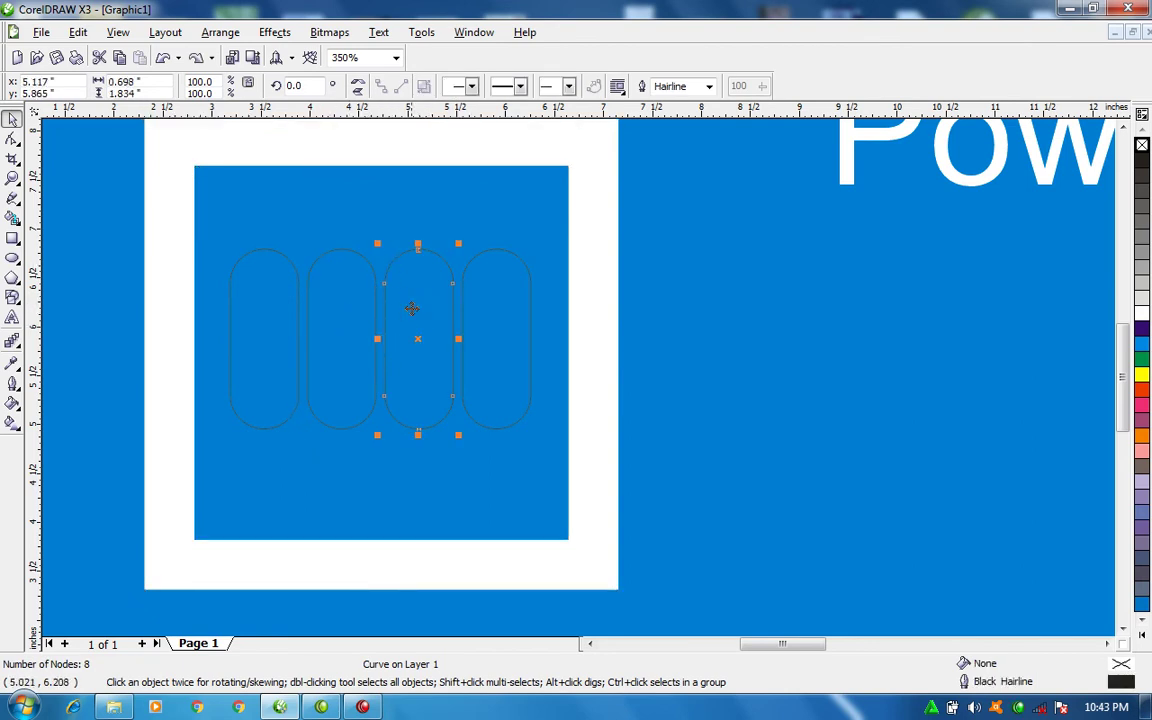
{"action": "left_click", "coordinate": [12, 139]}
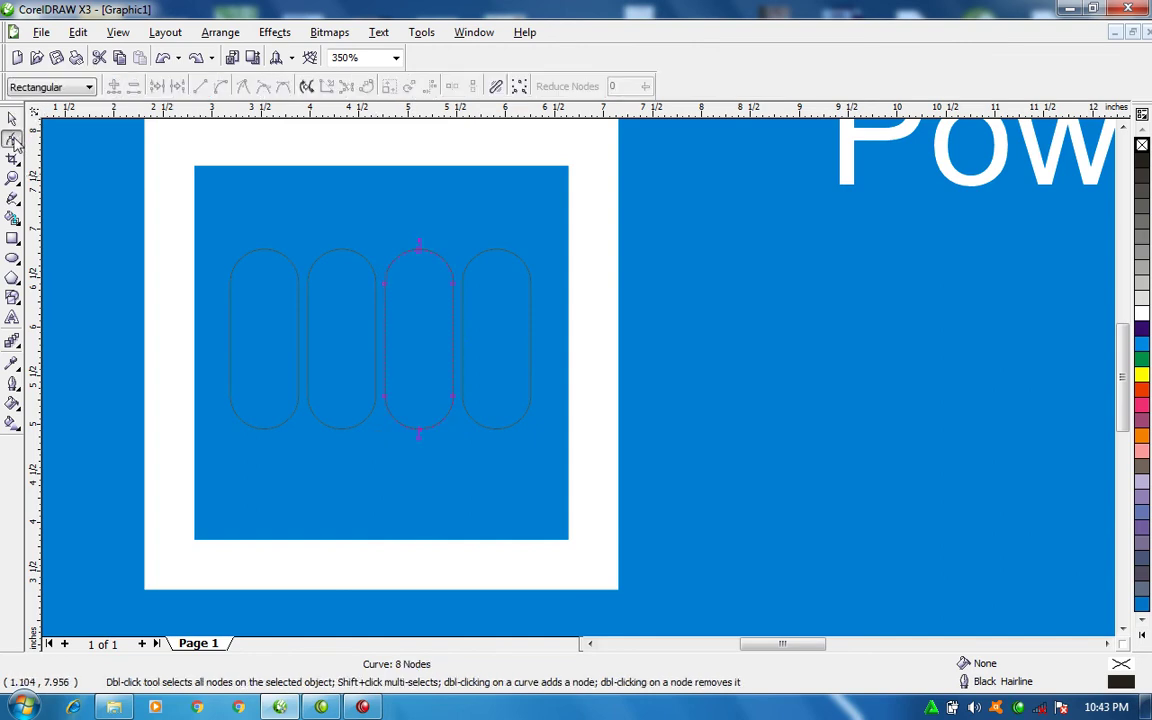
{"action": "left_click_drag", "start_coordinate": [352, 206], "coordinate": [510, 326]}
{"action": "left_click_drag", "start_coordinate": [452, 287], "coordinate": [461, 238]}
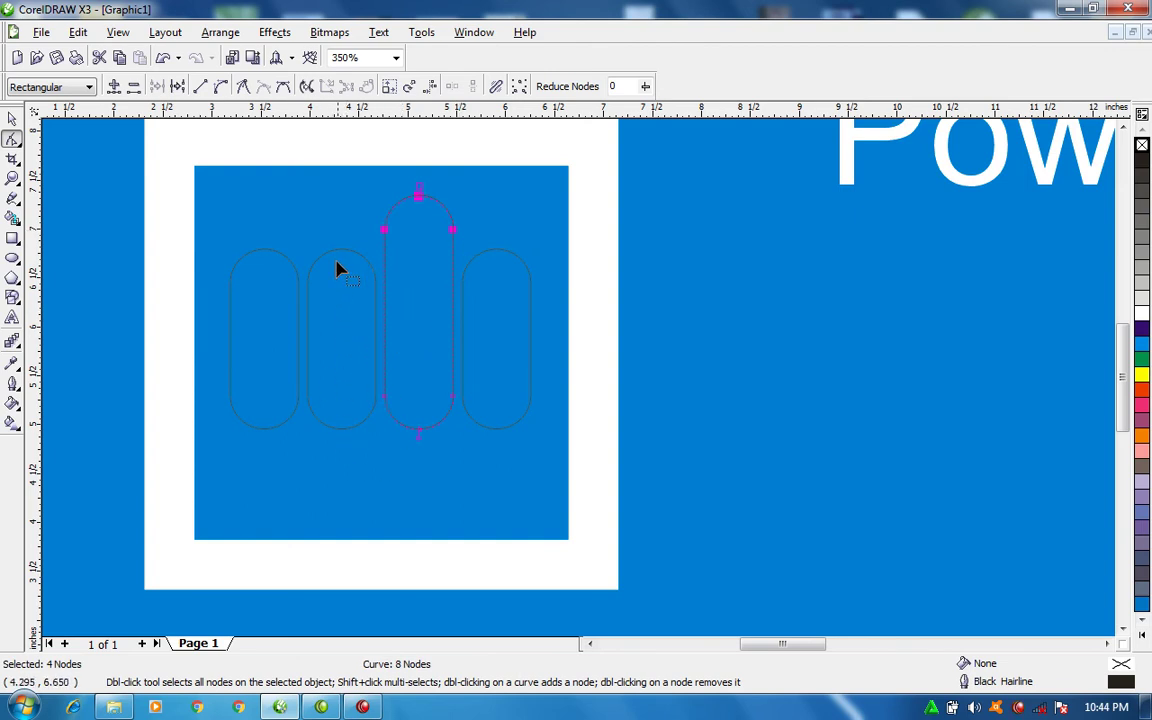
Lengthen the second capsule upward to about 2.3 inches tall, slightly shorter than the third.
{"action": "key", "text": "space"}
{"action": "left_click", "coordinate": [332, 290]}
{"action": "key", "text": "space"}
{"action": "left_click_drag", "start_coordinate": [265, 205], "coordinate": [470, 378]}
{"action": "left_click_drag", "start_coordinate": [380, 301], "coordinate": [383, 252]}
{"action": "key", "text": "space"}
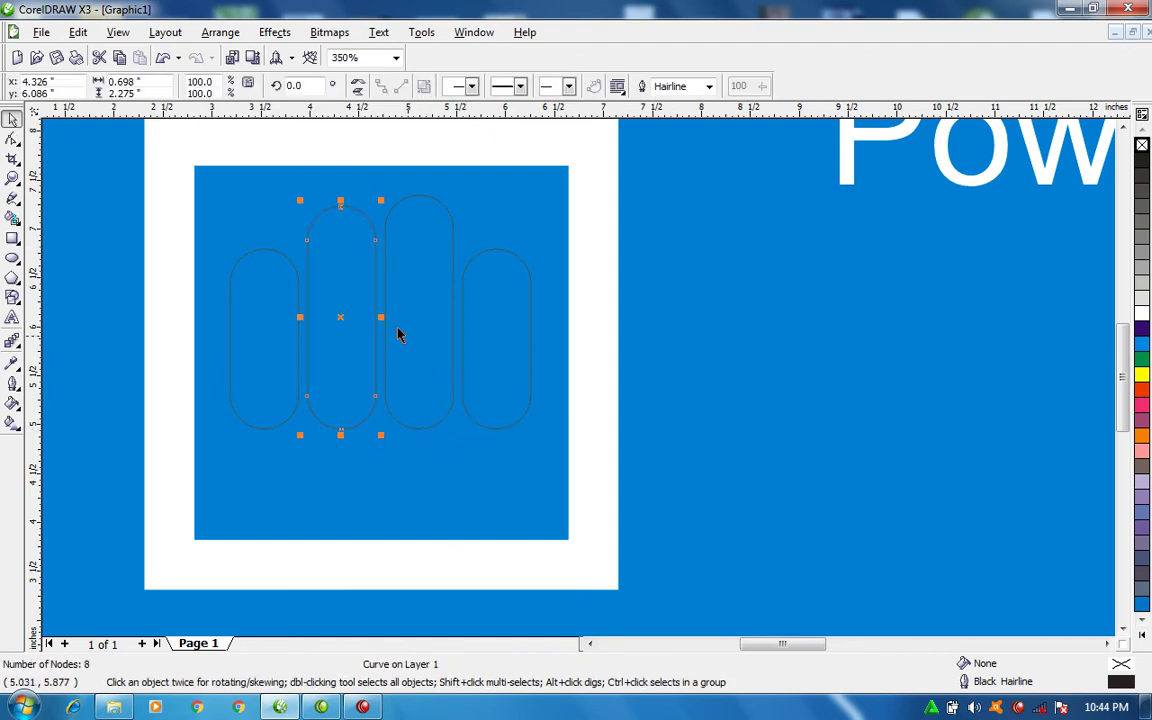
Rotate a copy of the fourth capsule to 270 degrees and place it horizontally below the row.
{"action": "left_click", "coordinate": [528, 290]}
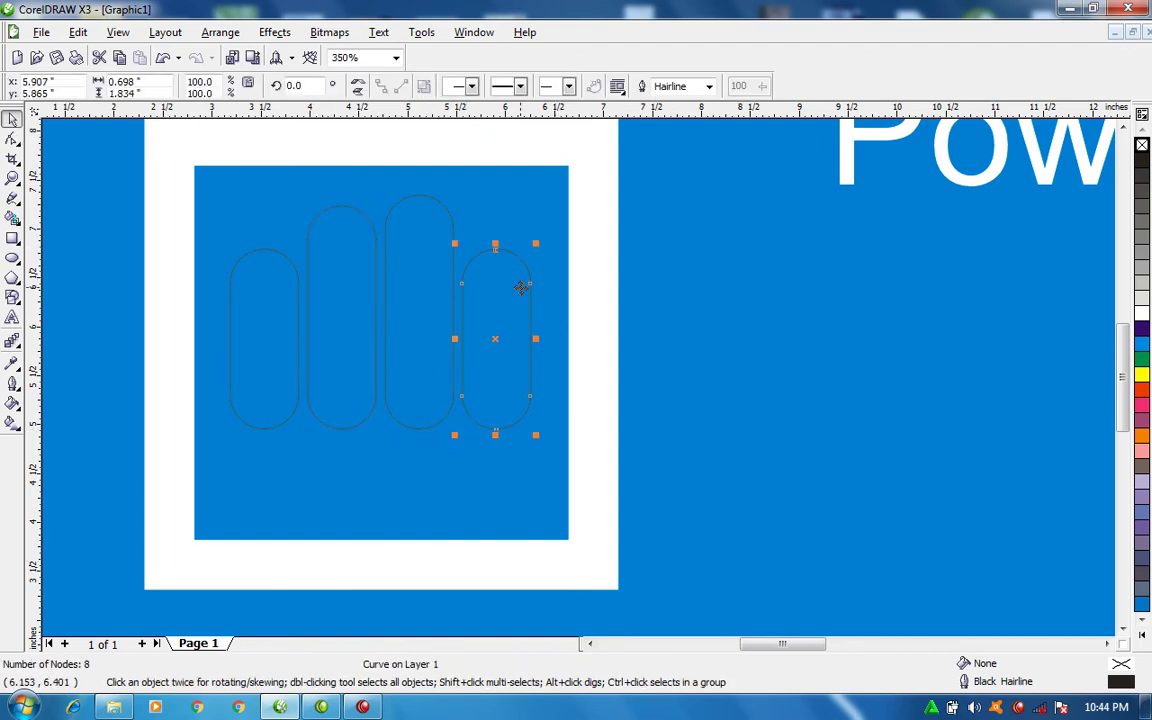
{"action": "left_click", "coordinate": [527, 272]}
{"action": "left_click_drag", "start_coordinate": [539, 241], "coordinate": [612, 404]}
{"action": "left_click_drag", "start_coordinate": [559, 339], "coordinate": [414, 468]}
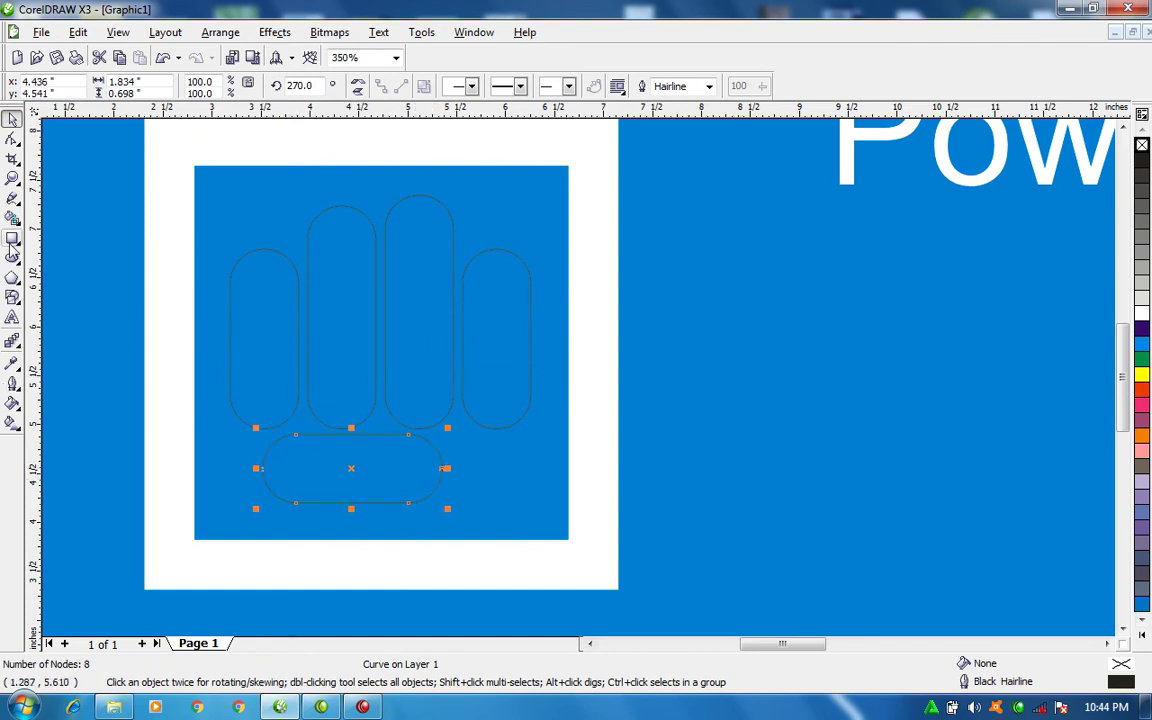
Draw a rectangle about 3.0 by 1.0 inches over the capsules' lower ends and trim the second capsule with it.
{"action": "left_click", "coordinate": [13, 238]}
{"action": "left_click_drag", "start_coordinate": [233, 414], "coordinate": [532, 509]}
{"action": "key", "text": "space"}
{"action": "left_click", "coordinate": [308, 275], "text": "shift"}
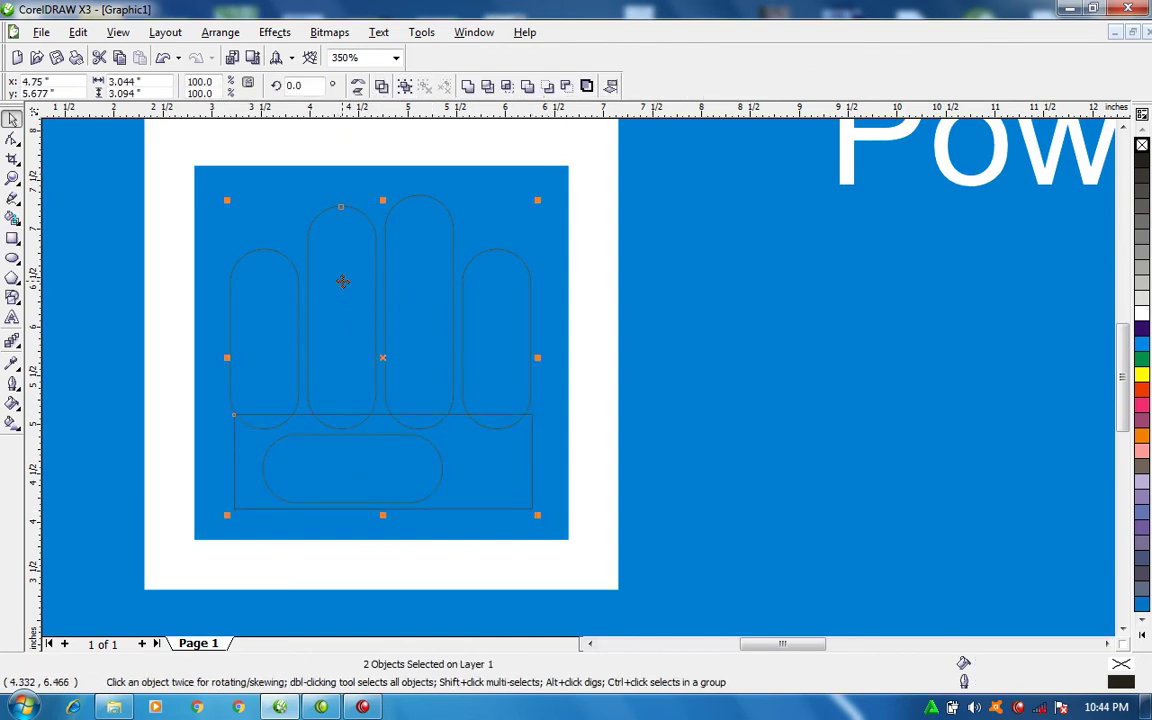
{"action": "left_click", "coordinate": [472, 87]}
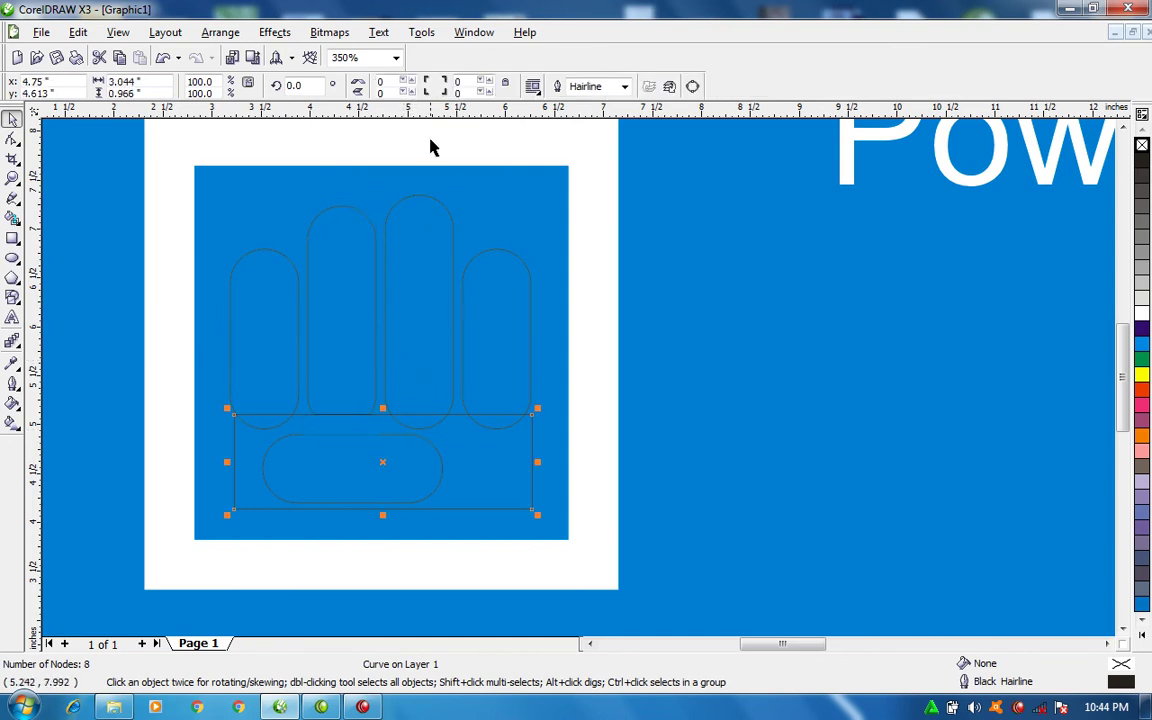
Trim the lower ends of the third and fourth capsules with the rectangle and delete the rectangle.
{"action": "left_click", "coordinate": [422, 235], "text": "shift"}
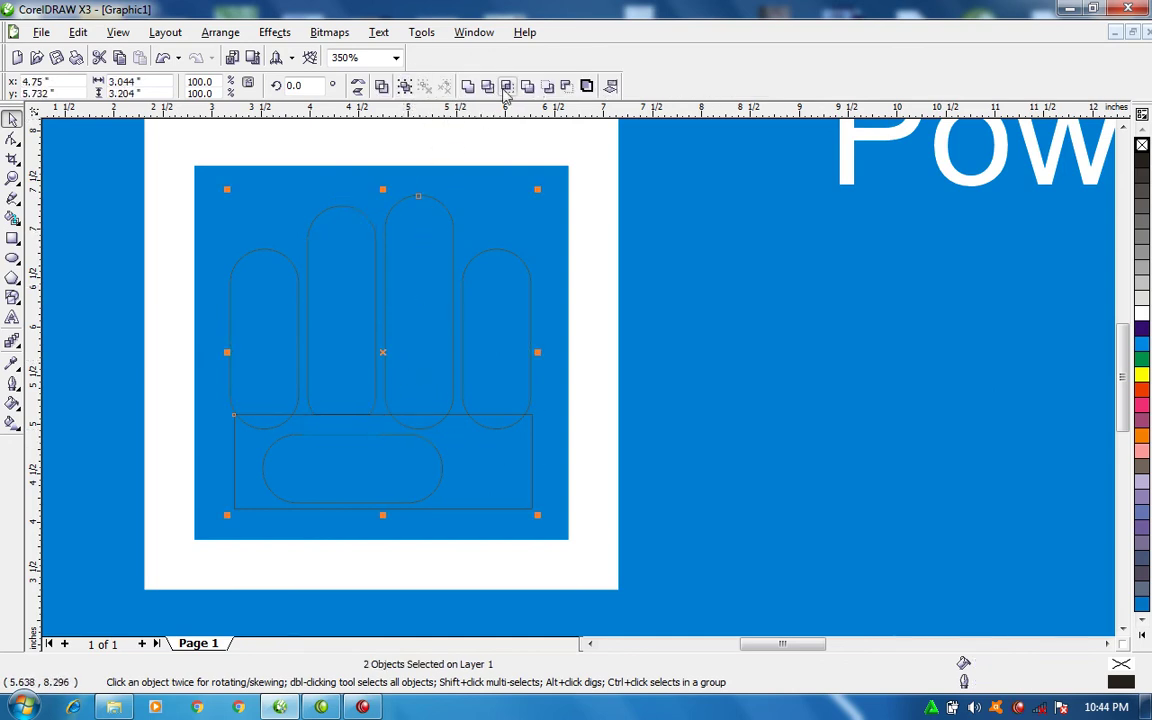
{"action": "left_click", "coordinate": [466, 87]}
{"action": "left_click", "coordinate": [501, 414]}
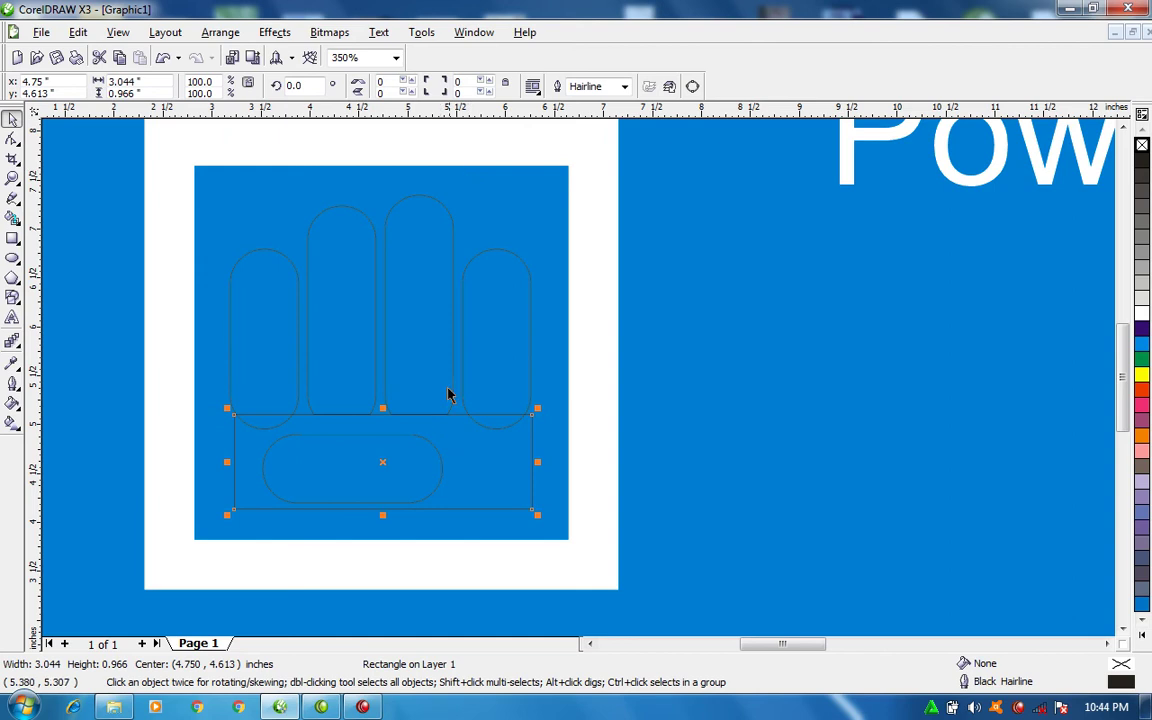
{"action": "left_click", "coordinate": [482, 370], "text": "shift"}
{"action": "left_click", "coordinate": [439, 86]}
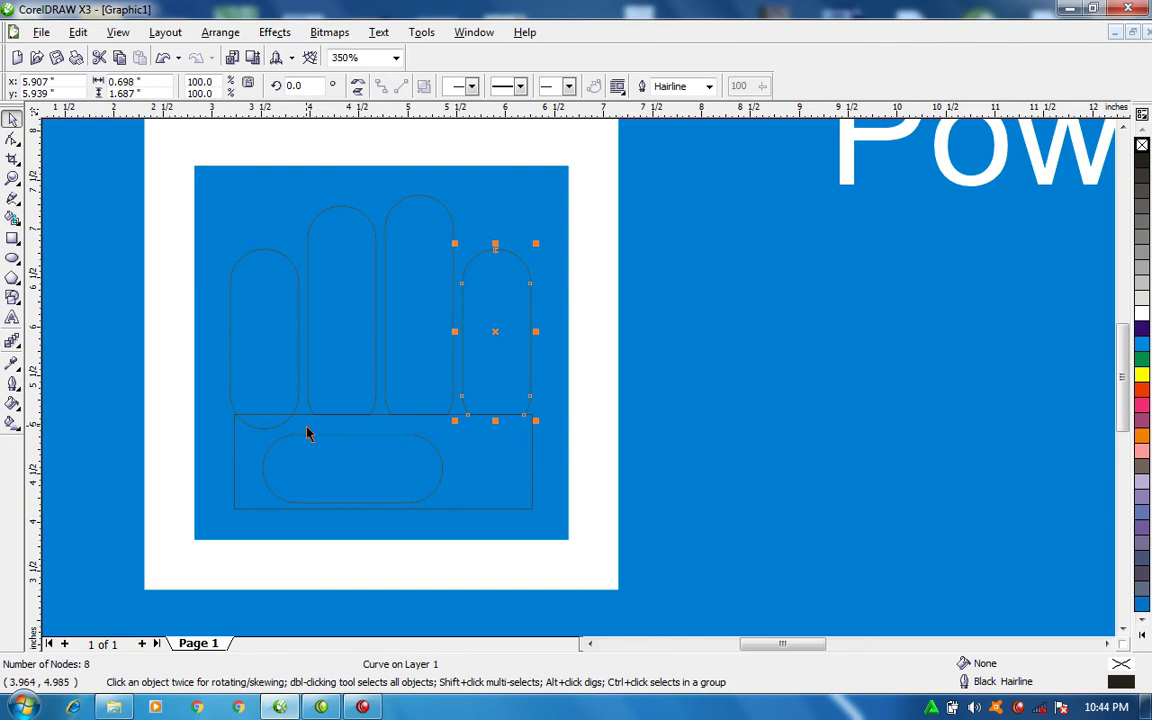
{"action": "left_click", "coordinate": [519, 461]}
{"action": "key", "text": "Delete"}
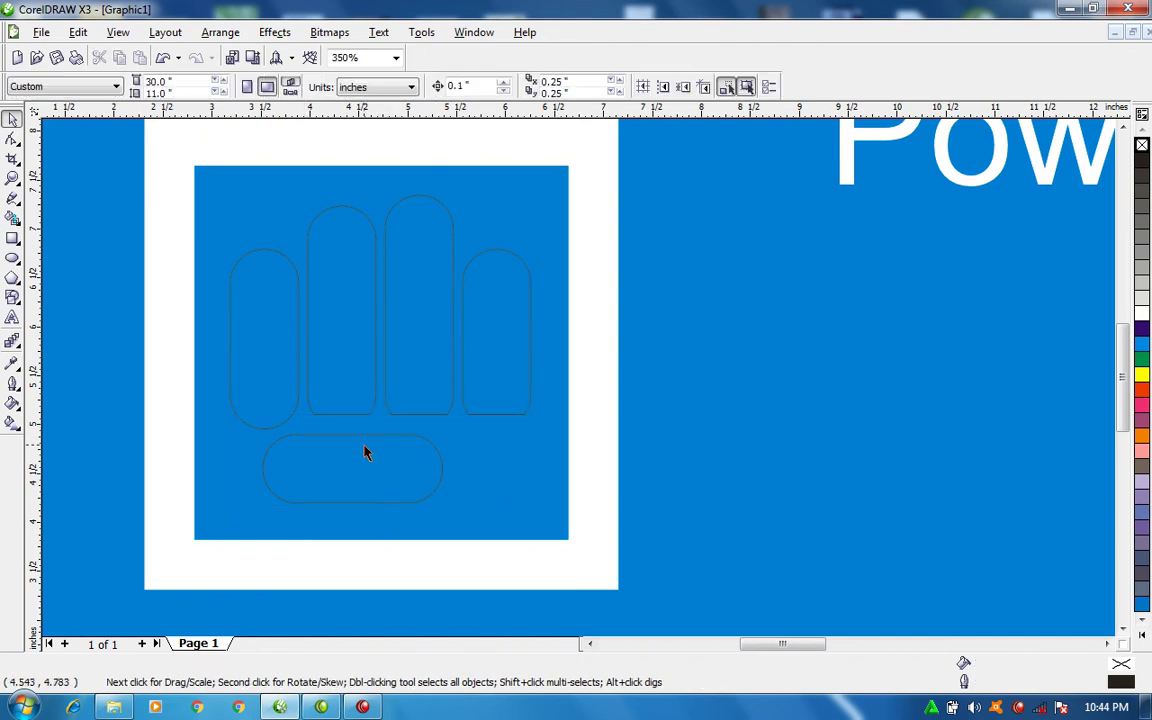
Move the horizontal capsule under the three trimmed capsules and lengthen it to about 2.2 inches by its end nodes.
{"action": "left_click", "coordinate": [257, 470]}
{"action": "left_click_drag", "start_coordinate": [343, 471], "coordinate": [411, 461]}
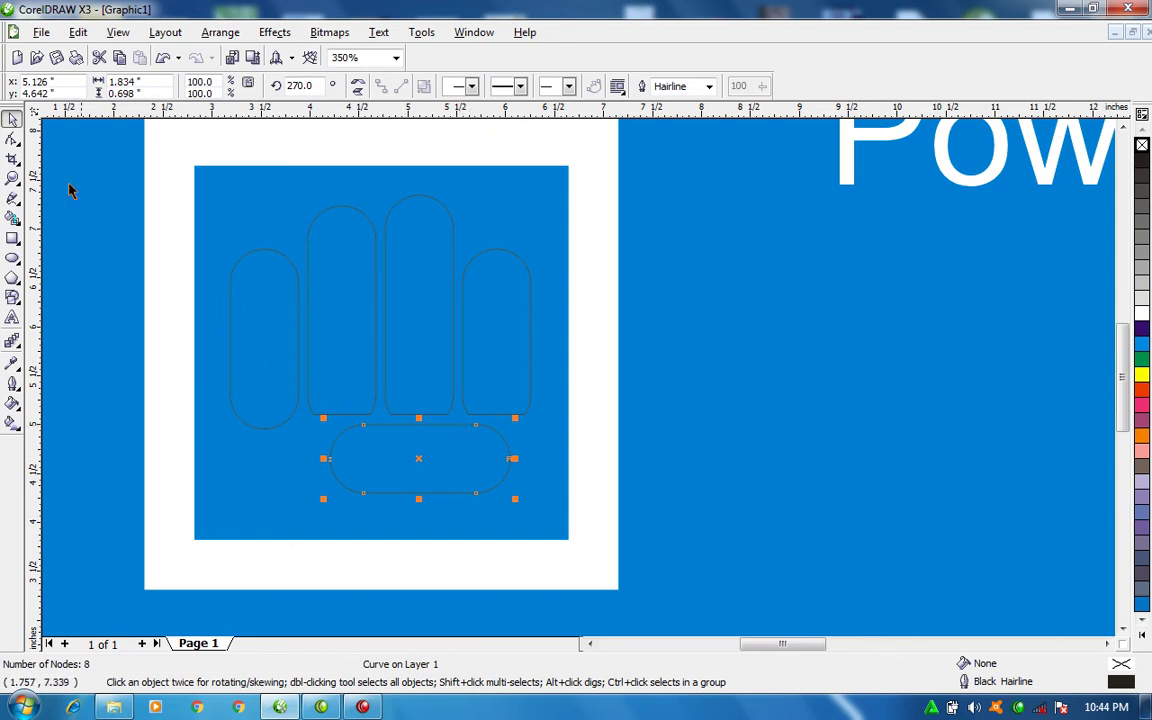
{"action": "left_click", "coordinate": [12, 140]}
{"action": "left_click_drag", "start_coordinate": [433, 367], "coordinate": [507, 533]}
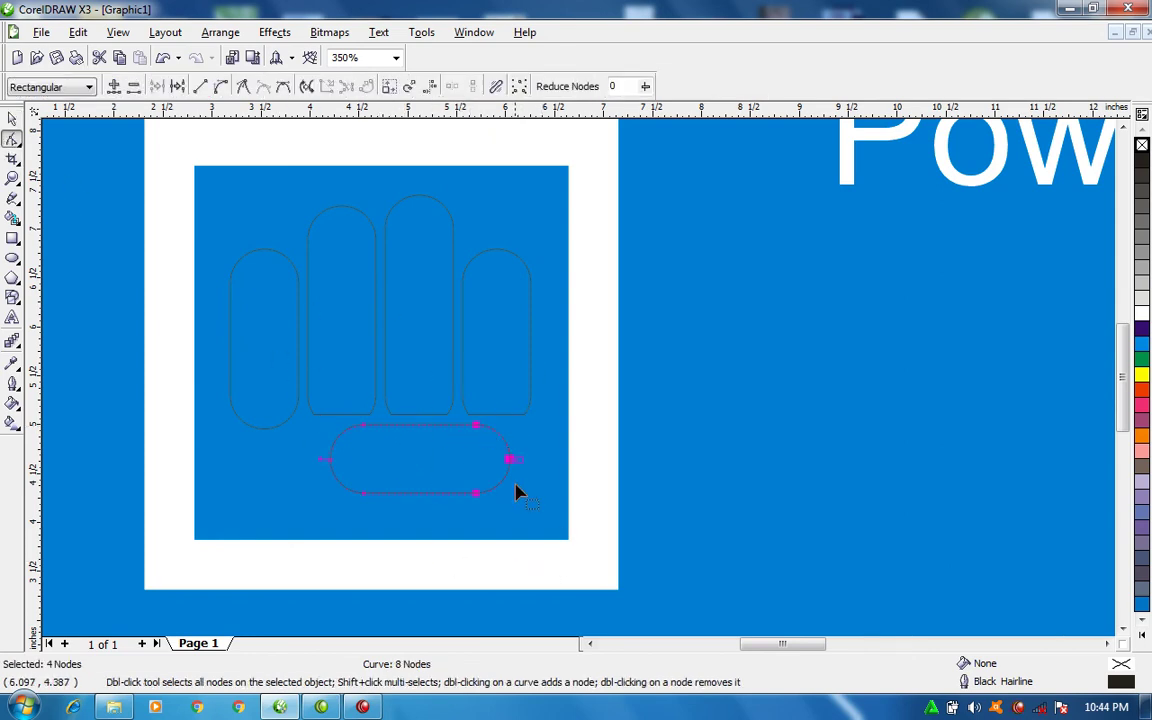
{"action": "mouse_move", "coordinate": [512, 461]}
{"action": "left_mouse_down"}
{"action": "mouse_move", "coordinate": [542, 465]}
{"action": "mouse_move", "coordinate": [502, 457]}
{"action": "left_mouse_up"}
{"action": "key", "text": "space"}
Move the leftmost capsule slightly down and right, closer to the second capsule.
{"action": "left_click", "coordinate": [257, 404]}
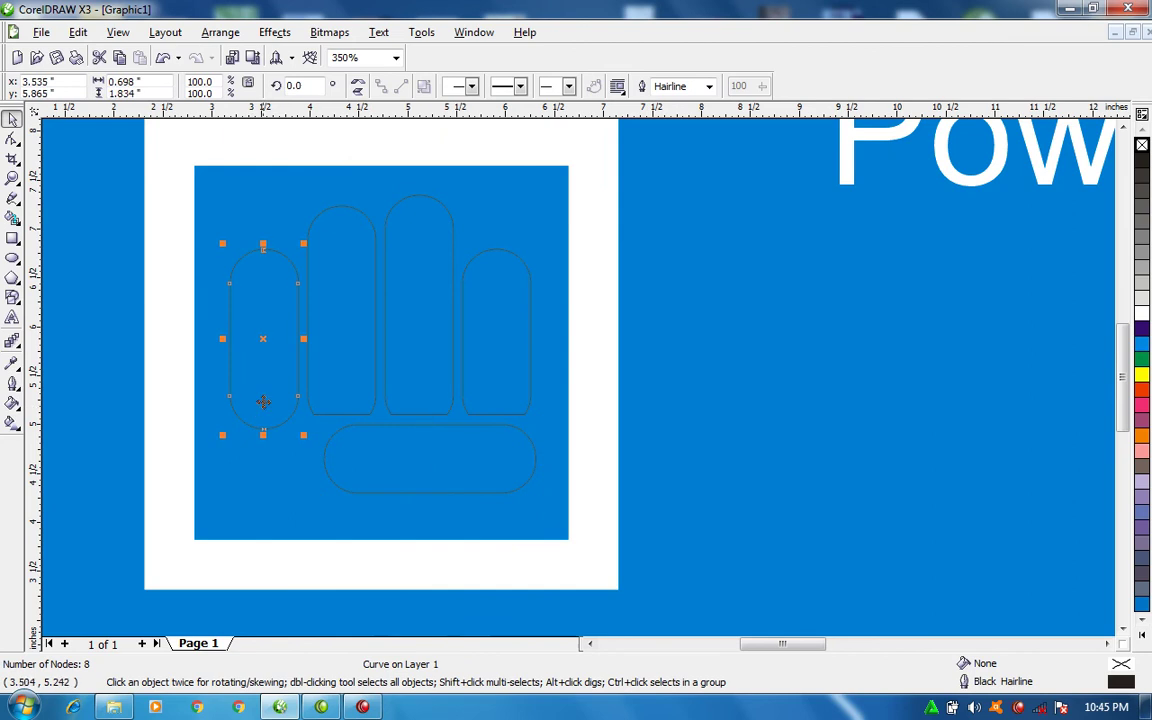
{"action": "left_click_drag", "start_coordinate": [264, 402], "coordinate": [267, 418]}
{"action": "left_click", "coordinate": [375, 281]}
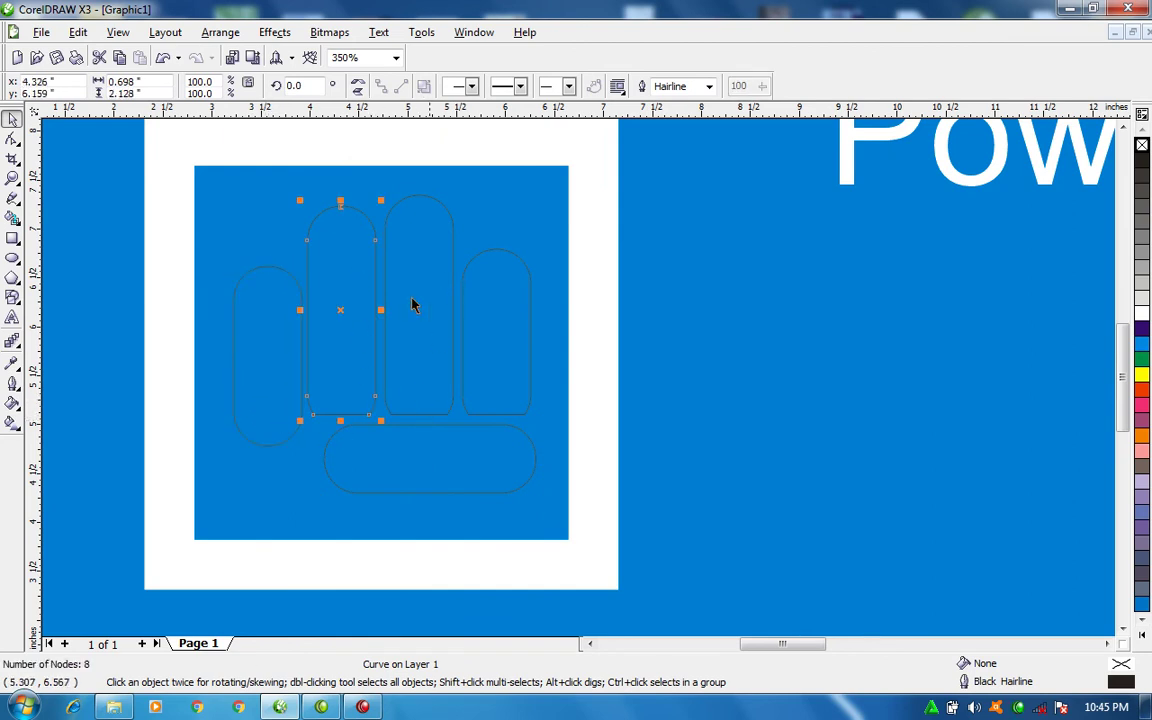
Lengthen the leftmost capsule upward and the fourth one to about 2.1 inches tall, almost level with the second.
{"action": "scroll", "coordinate": [535, 226], "scroll_direction": "down", "scroll_amount": 3}
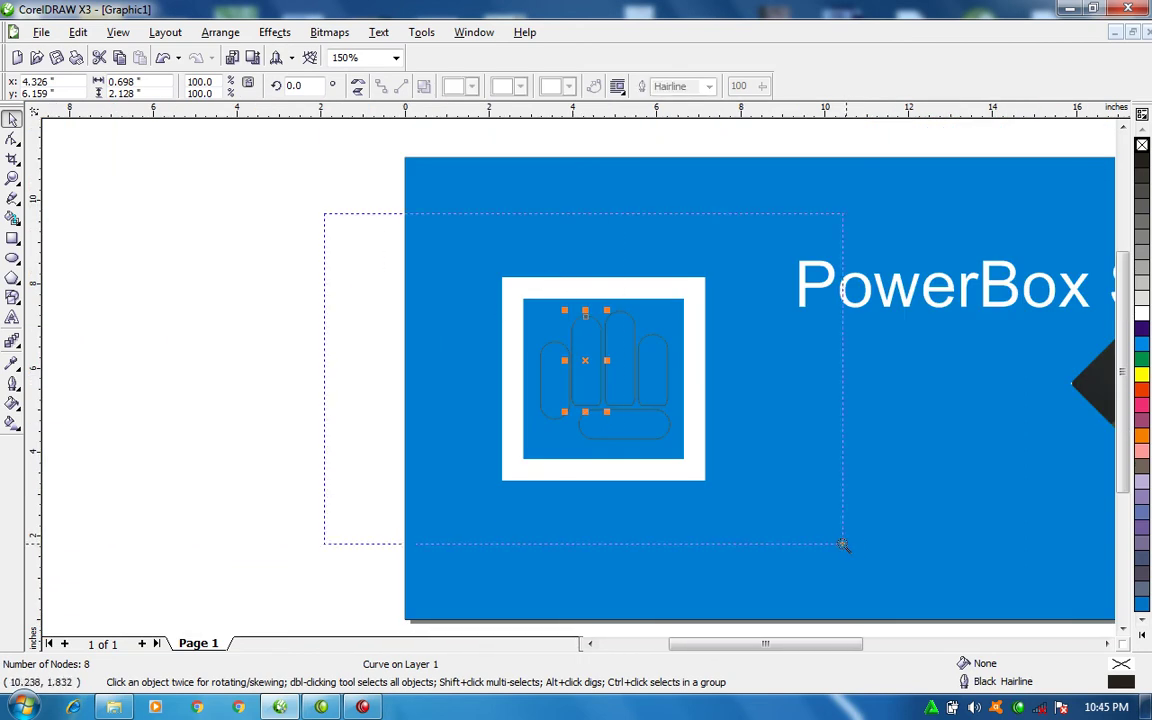
{"action": "scroll", "coordinate": [670, 375], "scroll_direction": "up", "scroll_amount": 1}
{"action": "left_click", "coordinate": [530, 341]}
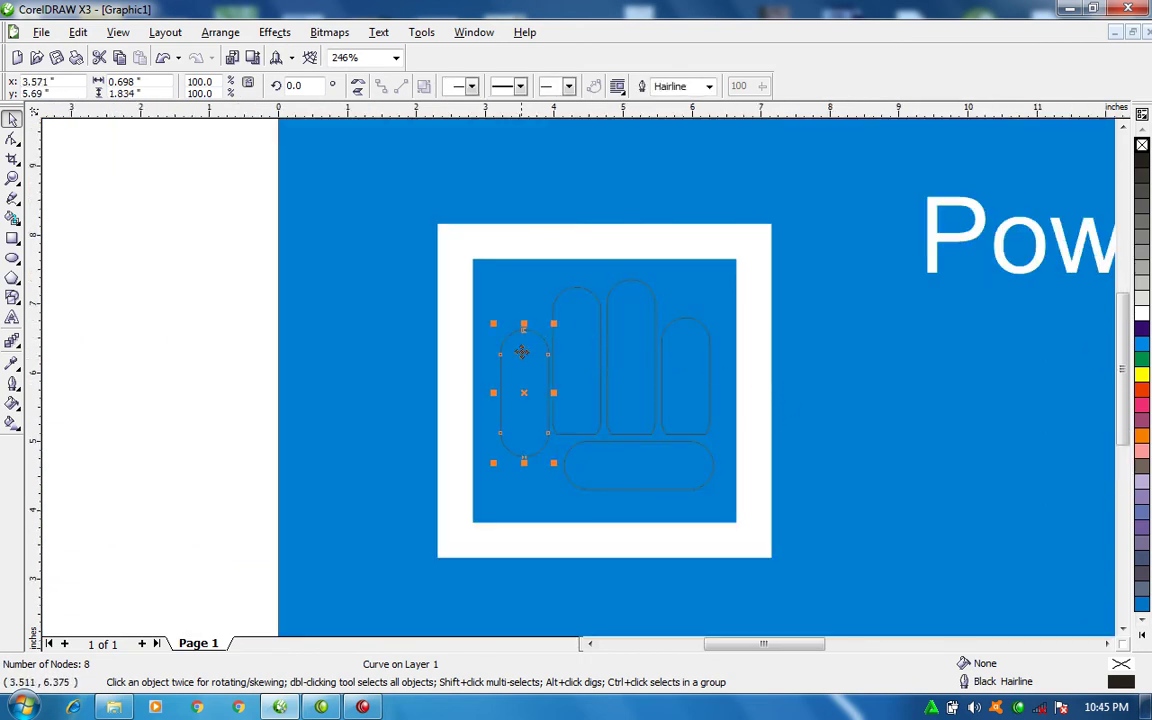
{"action": "left_click", "coordinate": [12, 139]}
{"action": "left_click_drag", "start_coordinate": [395, 270], "coordinate": [557, 340]}
{"action": "left_click", "coordinate": [669, 325]}
{"action": "left_click_drag", "start_coordinate": [632, 254], "coordinate": [712, 325]}
{"action": "key", "text": "space"}
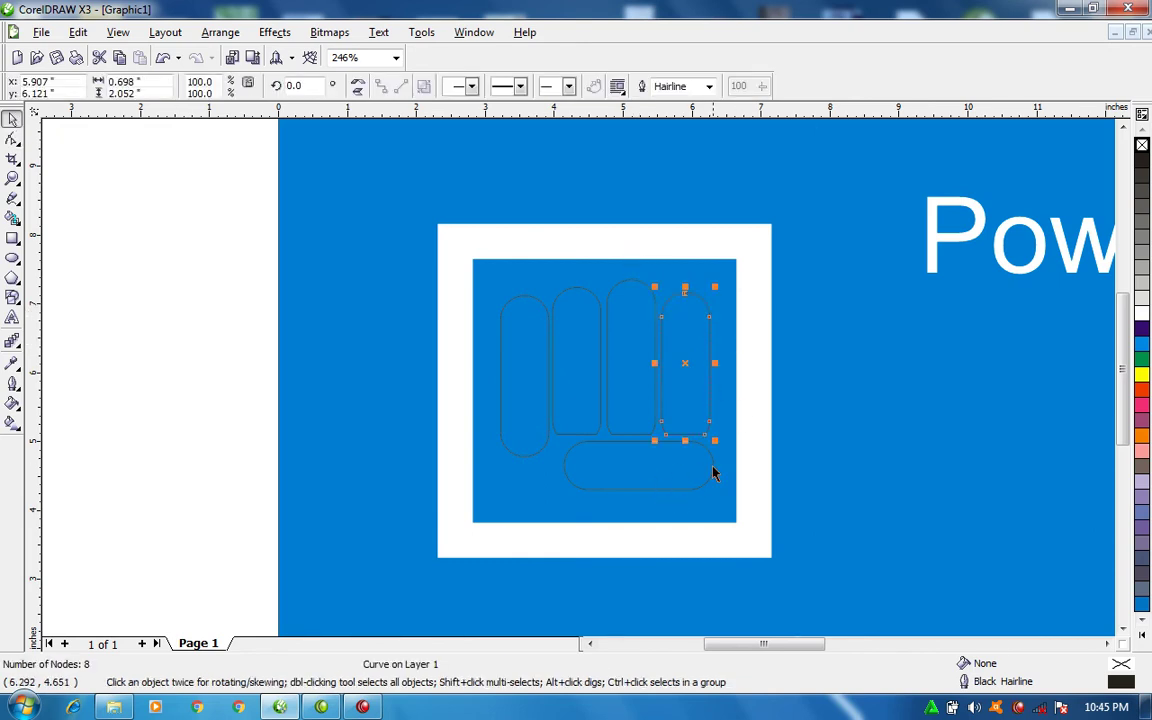
Shift the horizontal capsule slightly up and left and widen it from its centre to 2.36 inches.
{"action": "left_click", "coordinate": [689, 467]}
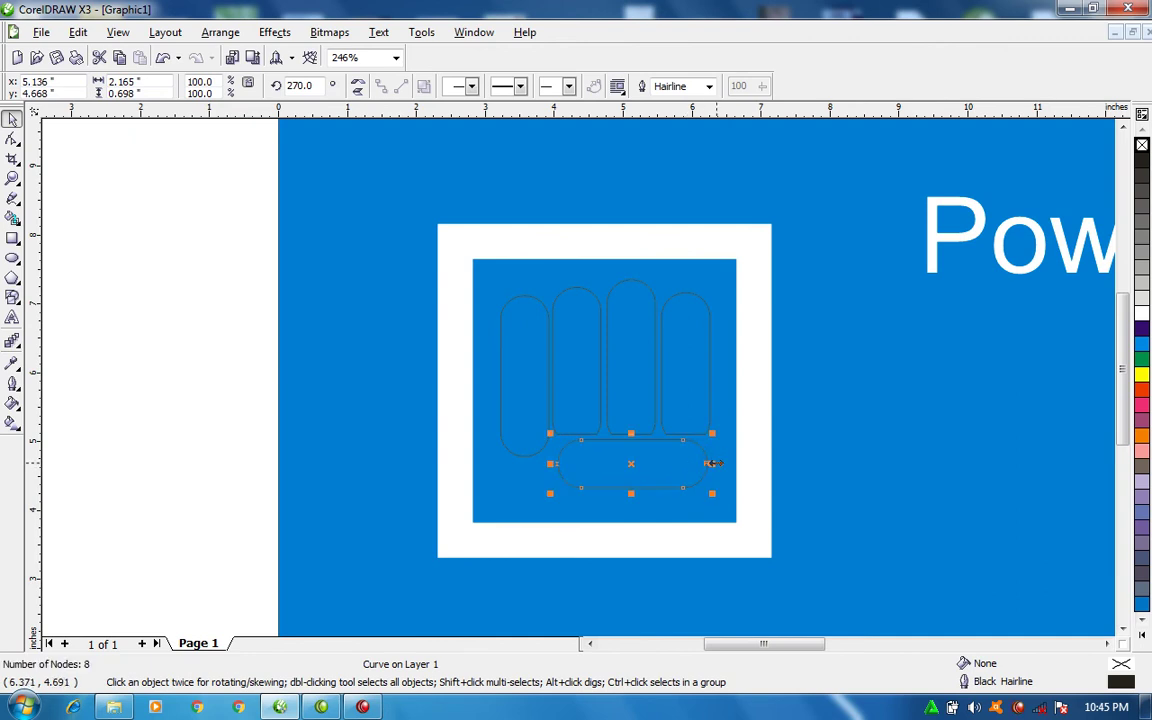
{"action": "key", "text": "space"}
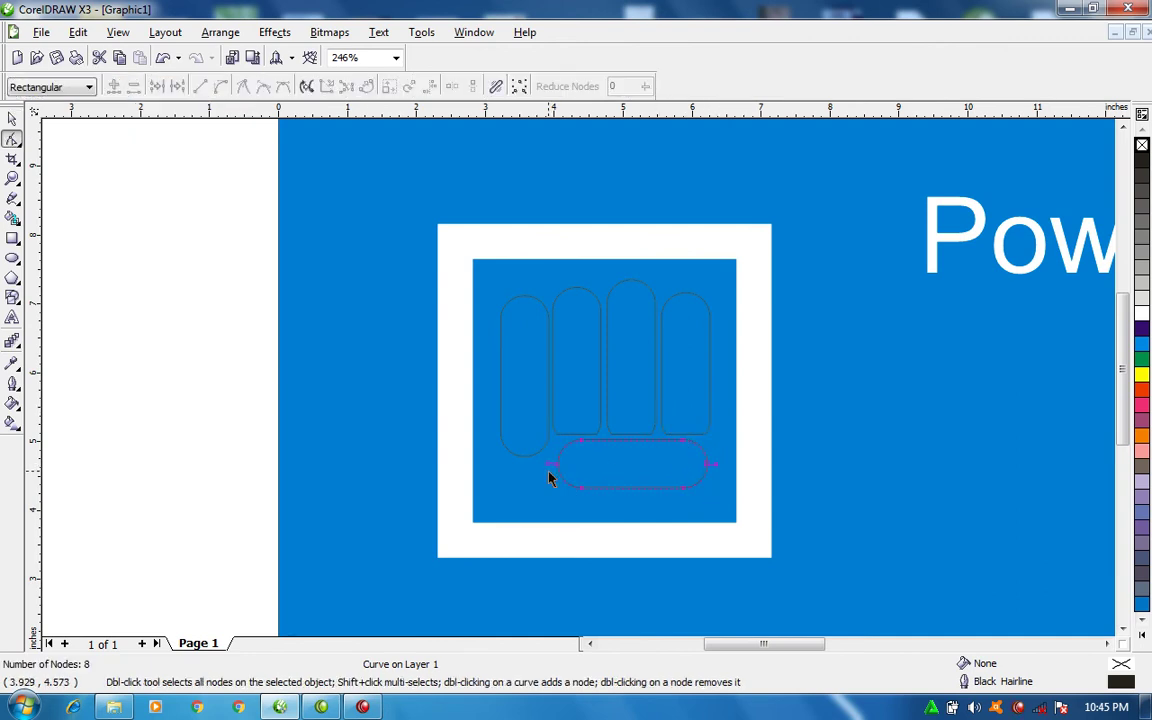
{"action": "key", "text": "space"}
{"action": "left_click_drag", "start_coordinate": [551, 466], "coordinate": [550, 465]}
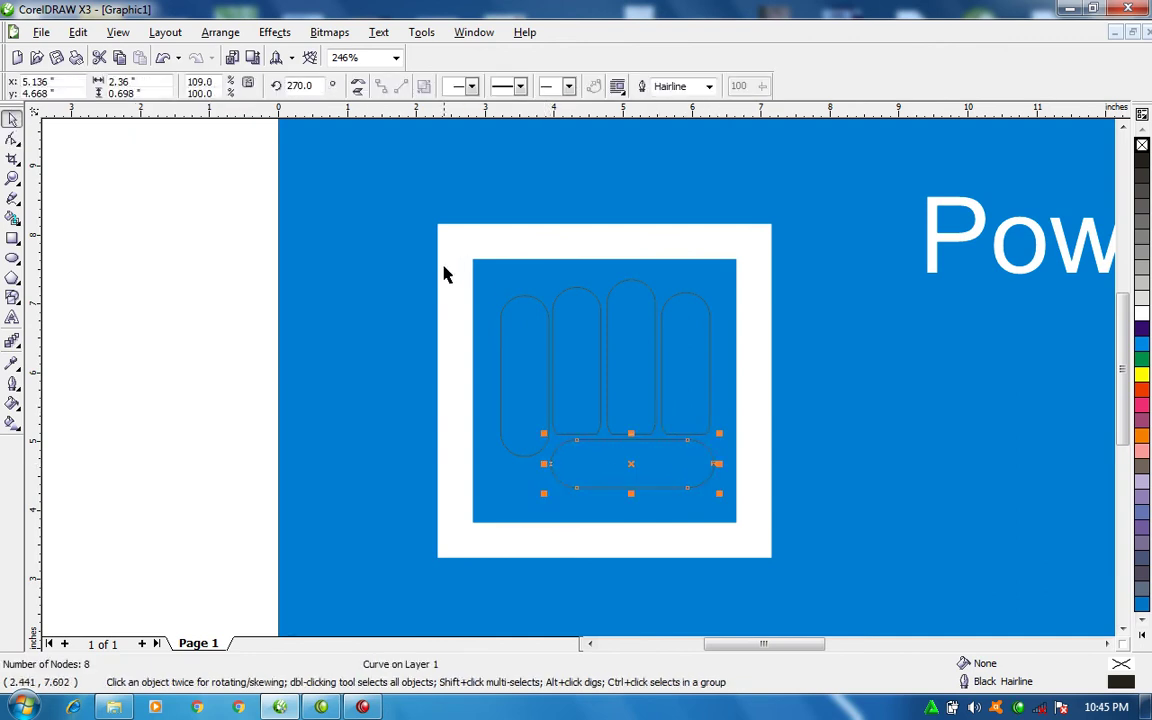
Fill all five capsule shapes white, remove their outlines and group them.
{"action": "left_click_drag", "start_coordinate": [460, 257], "coordinate": [673, 541]}
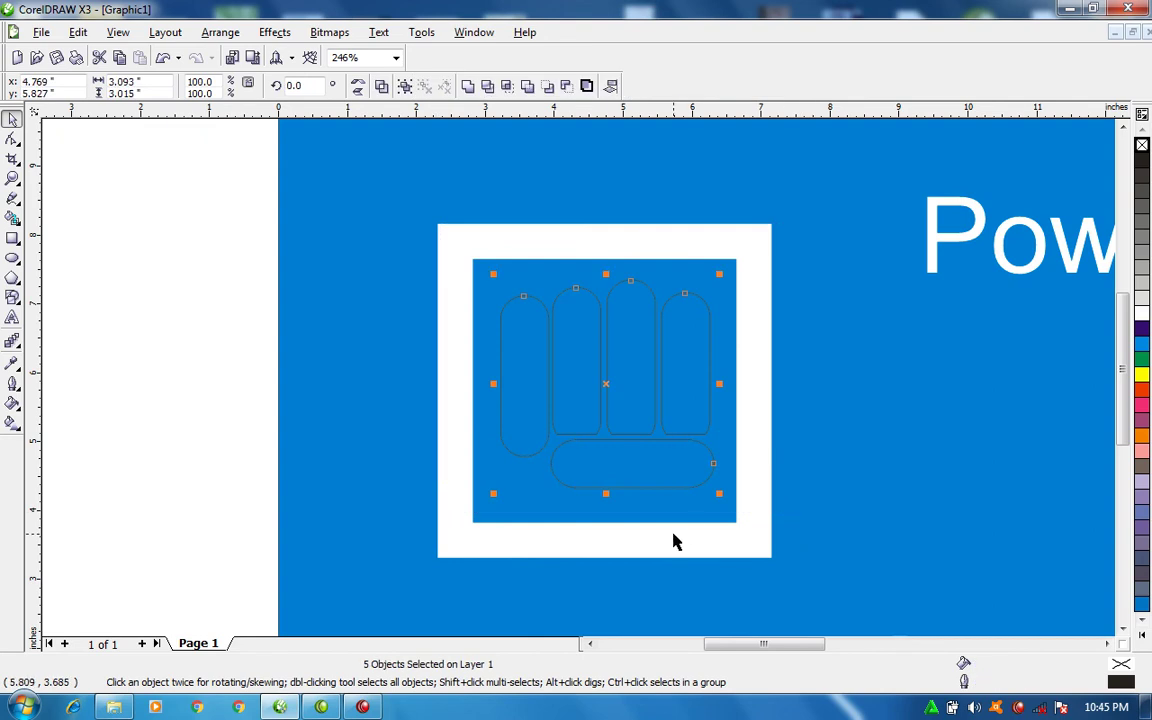
{"action": "left_click", "coordinate": [1141, 313]}
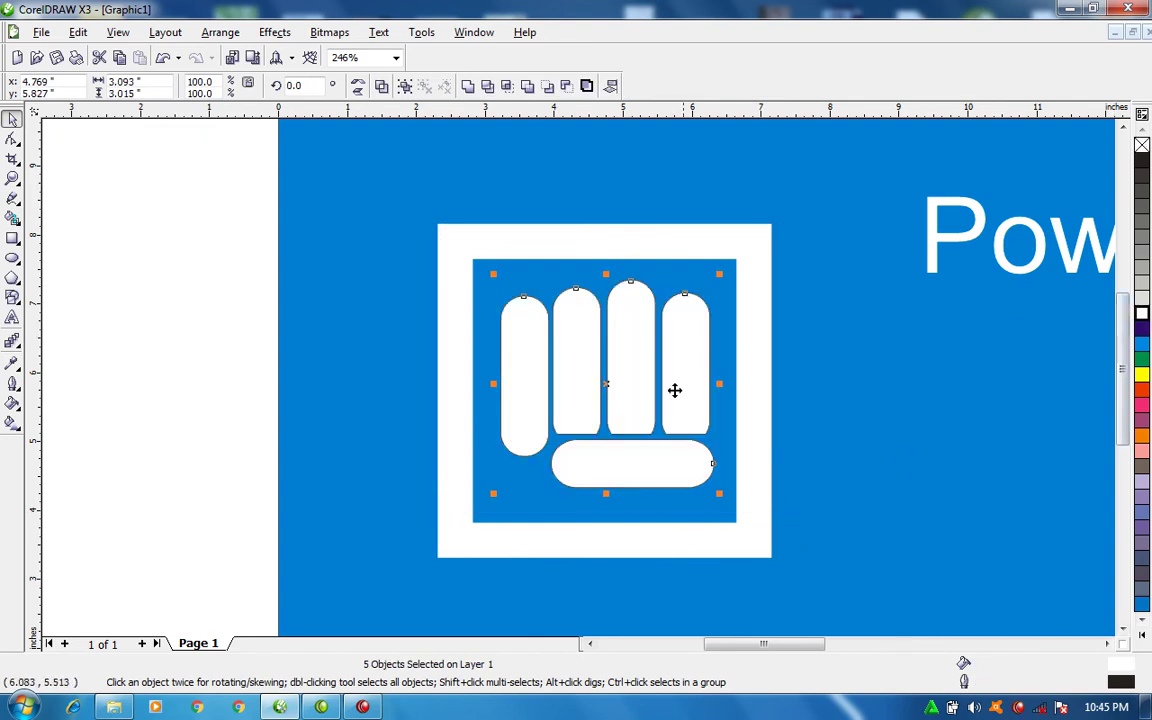
{"action": "right_click", "coordinate": [1141, 147]}
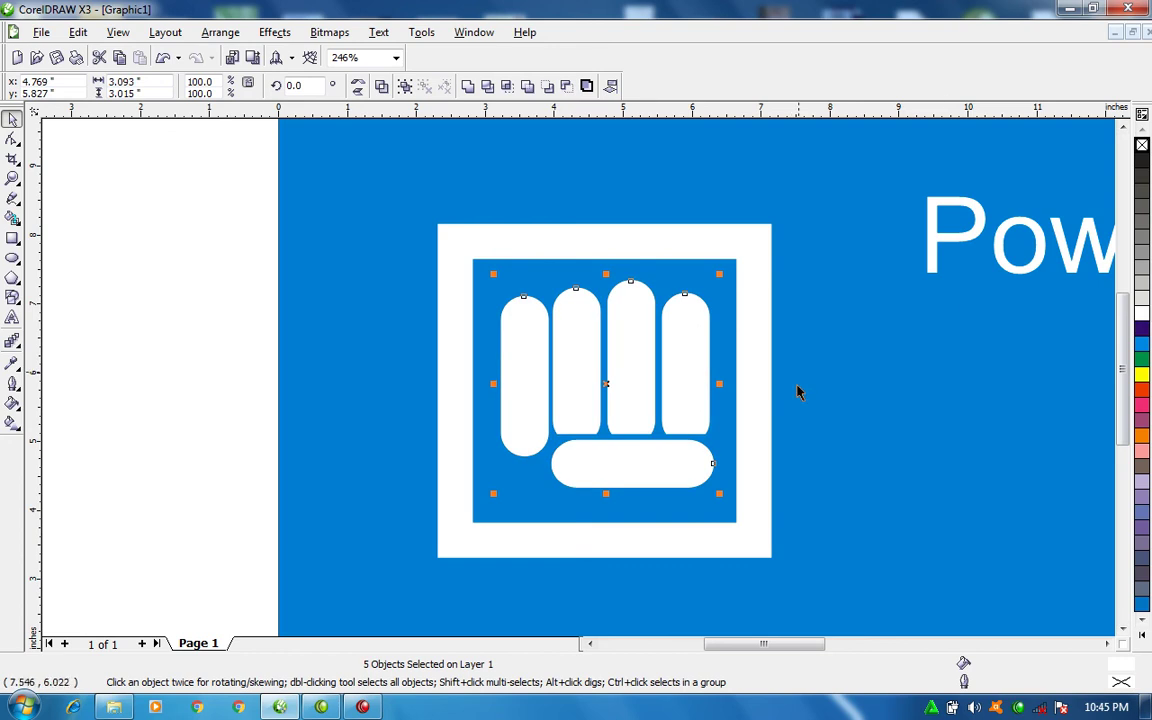
{"action": "key", "text": "ctrl+g"}
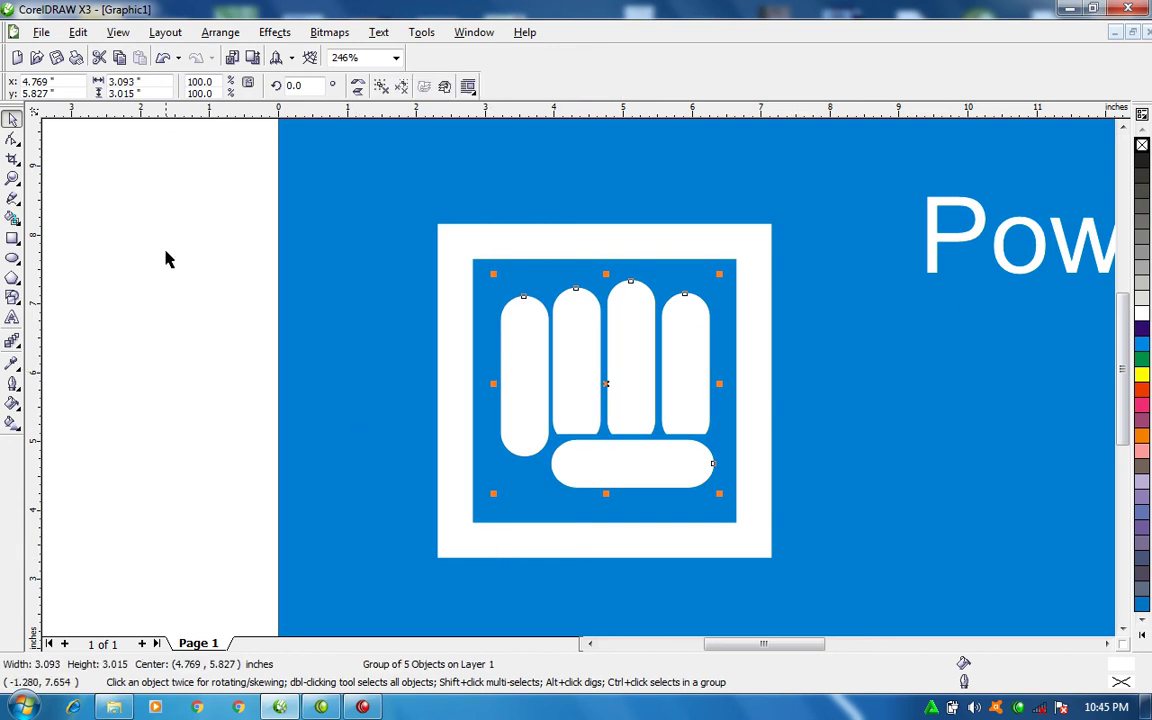
Apply an interactive envelope to the grouped fist shapes and pull the middle of its right edge slightly outward.
{"action": "left_click", "coordinate": [12, 338]}
{"action": "left_click", "coordinate": [12, 182]}
{"action": "mouse_move", "coordinate": [6, 345]}
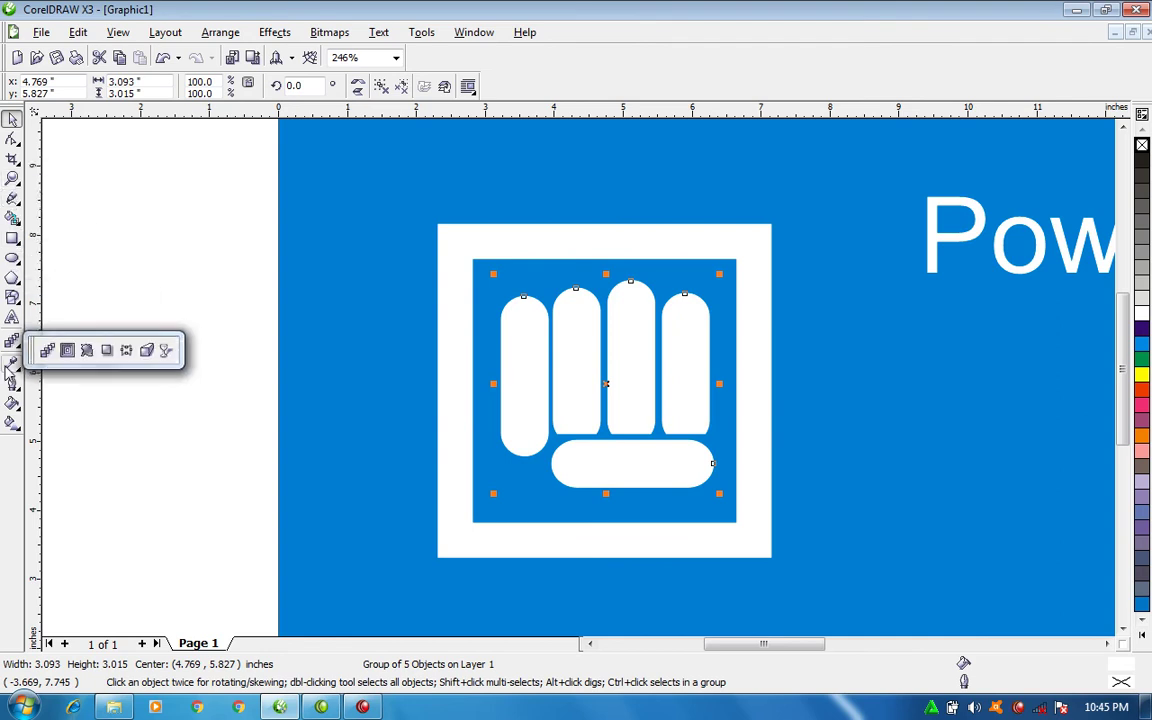
{"action": "left_click", "coordinate": [126, 350]}
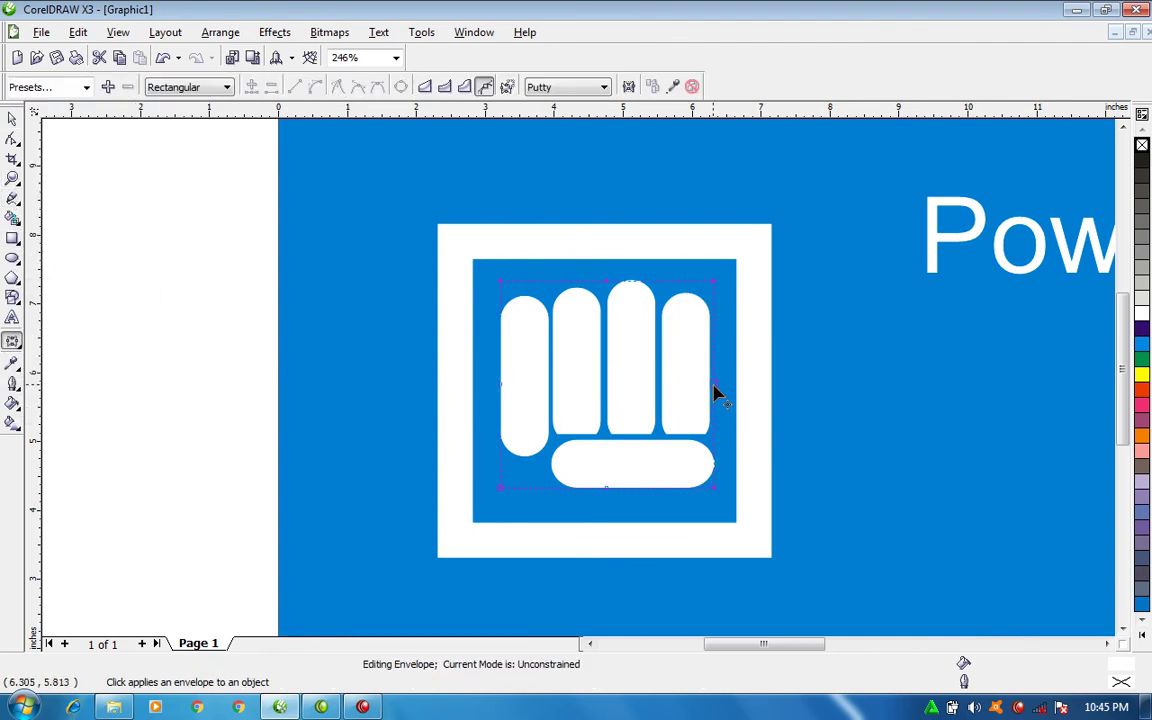
{"action": "left_click_drag", "start_coordinate": [714, 392], "coordinate": [724, 422]}
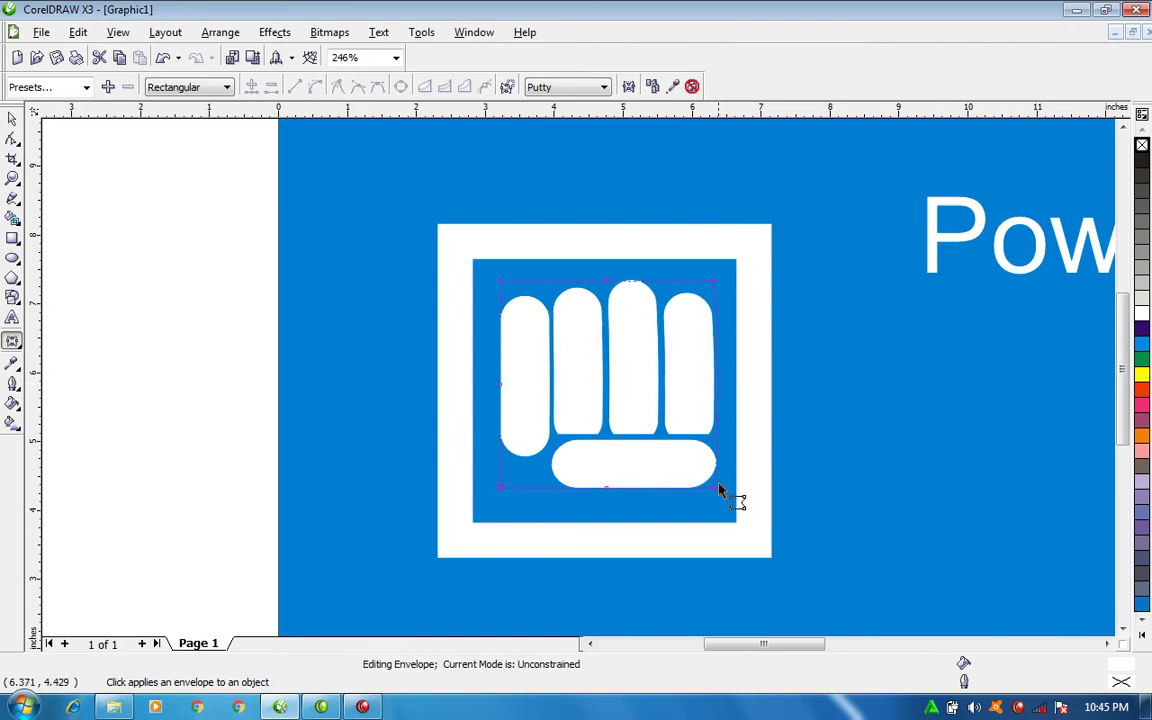
Try tapering the fist by pulling the envelope's two bottom corners and top-left corner inward and bending its lower right edge.
{"action": "left_click_drag", "start_coordinate": [716, 497], "coordinate": [696, 496]}
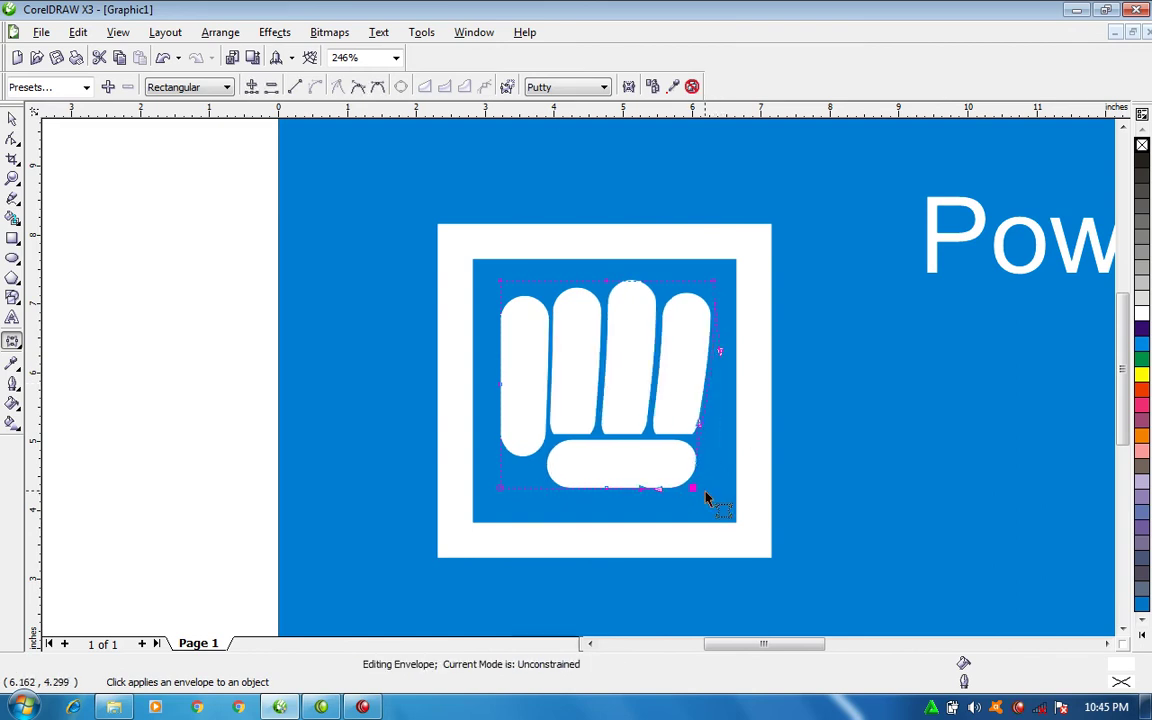
{"action": "left_click_drag", "start_coordinate": [698, 426], "coordinate": [733, 463]}
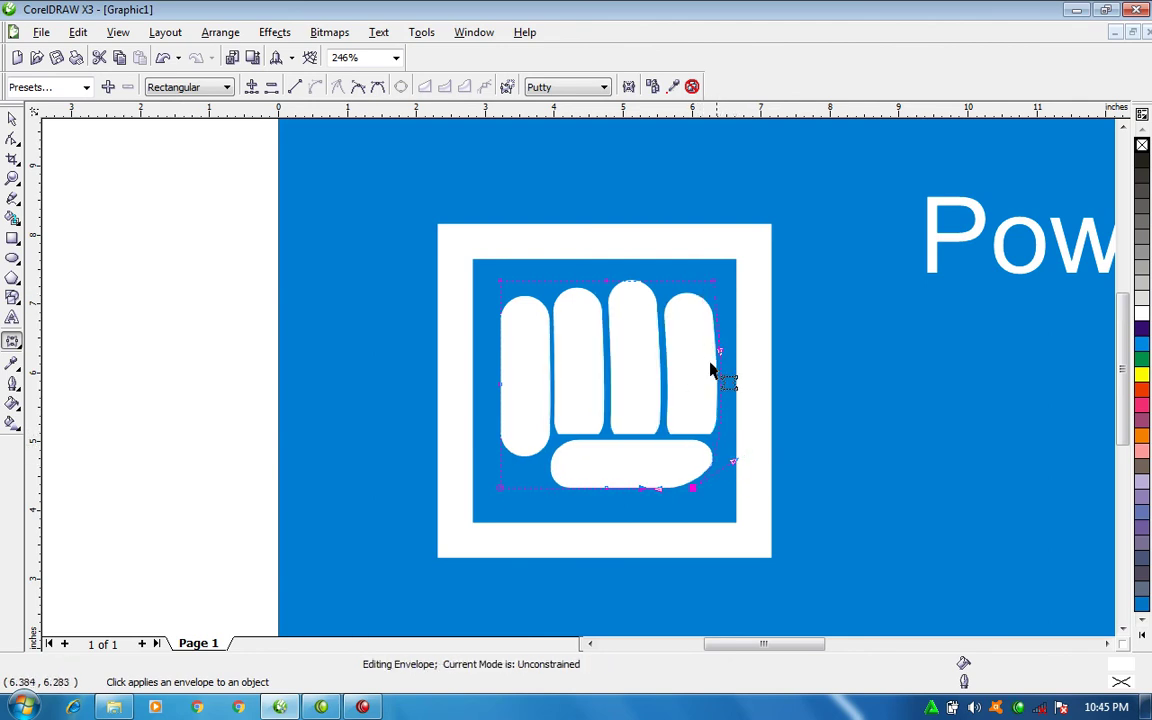
{"action": "left_click_drag", "start_coordinate": [501, 488], "coordinate": [527, 488]}
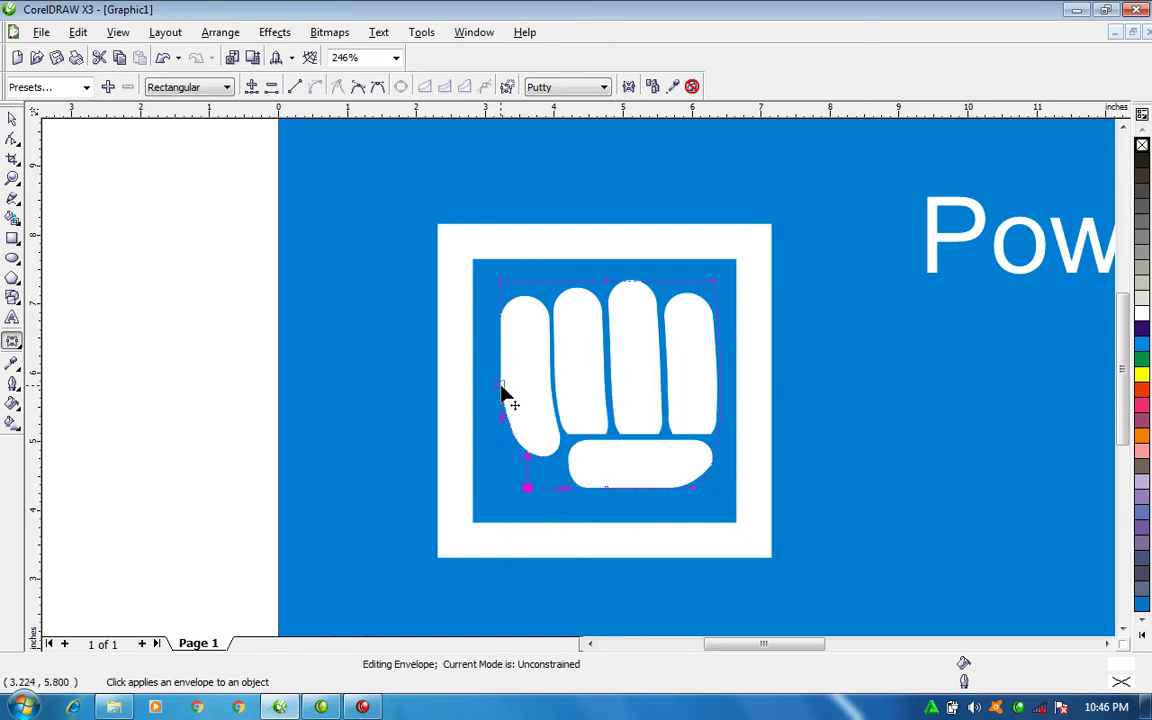
{"action": "left_click_drag", "start_coordinate": [502, 282], "coordinate": [517, 282]}
{"action": "key", "text": "space"}
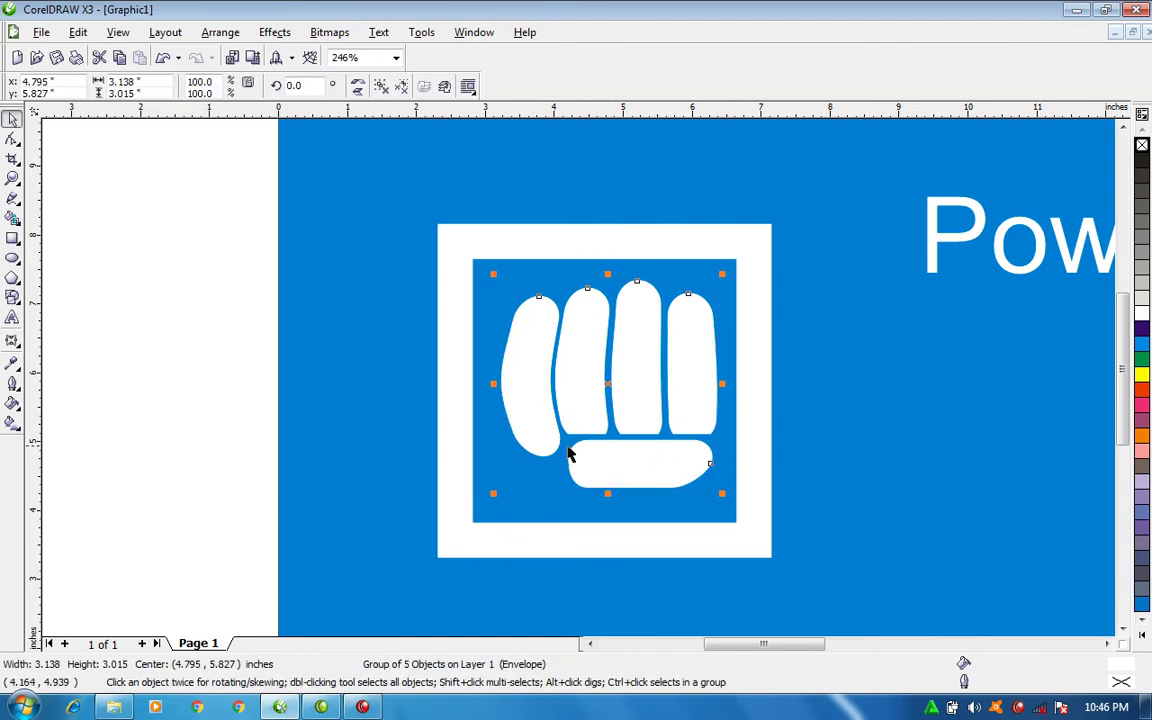
Undo the envelope's corner and curve adjustments on the fist.
{"action": "scroll", "coordinate": [586, 342], "scroll_direction": "down", "scroll_amount": 4}
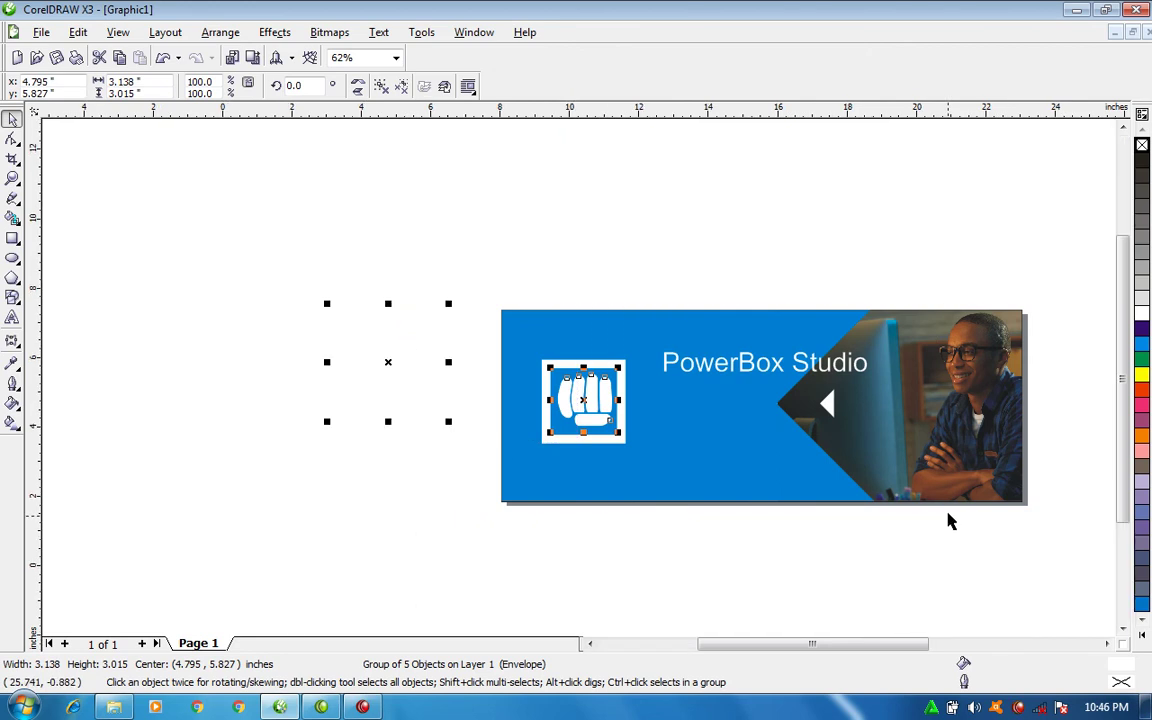
{"action": "scroll", "coordinate": [780, 440], "scroll_direction": "up", "scroll_amount": 2}
{"action": "key", "text": "ctrl+z"}
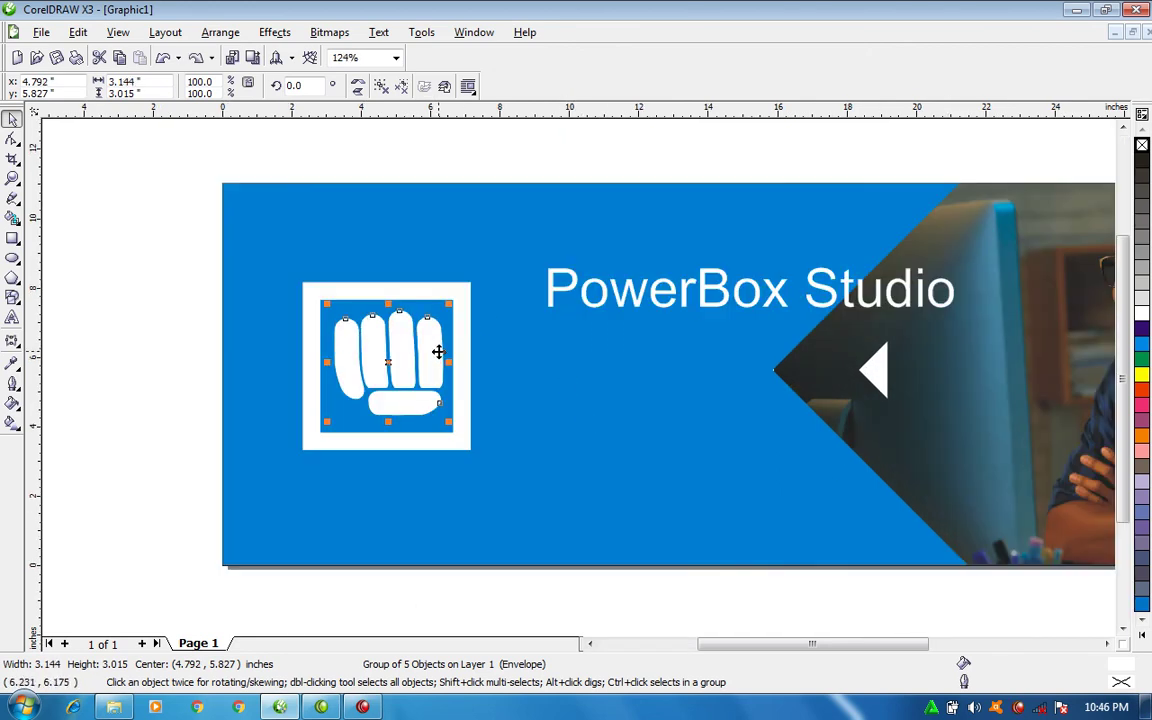
{"action": "key", "text": "ctrl+z"}
{"action": "key", "text": "ctrl+z"}
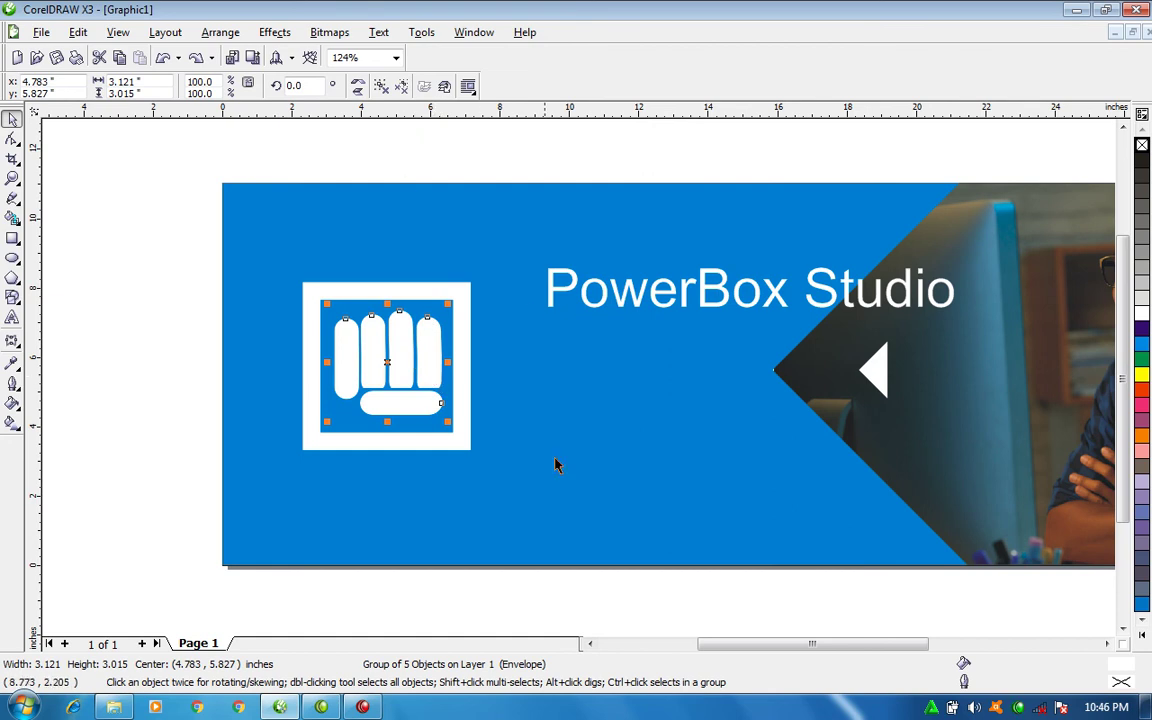
Move the fist group about 0.1 inch left inside the white square frame.
{"action": "left_click", "coordinate": [430, 366]}
{"action": "left_click_drag", "start_coordinate": [430, 366], "coordinate": [423, 358]}
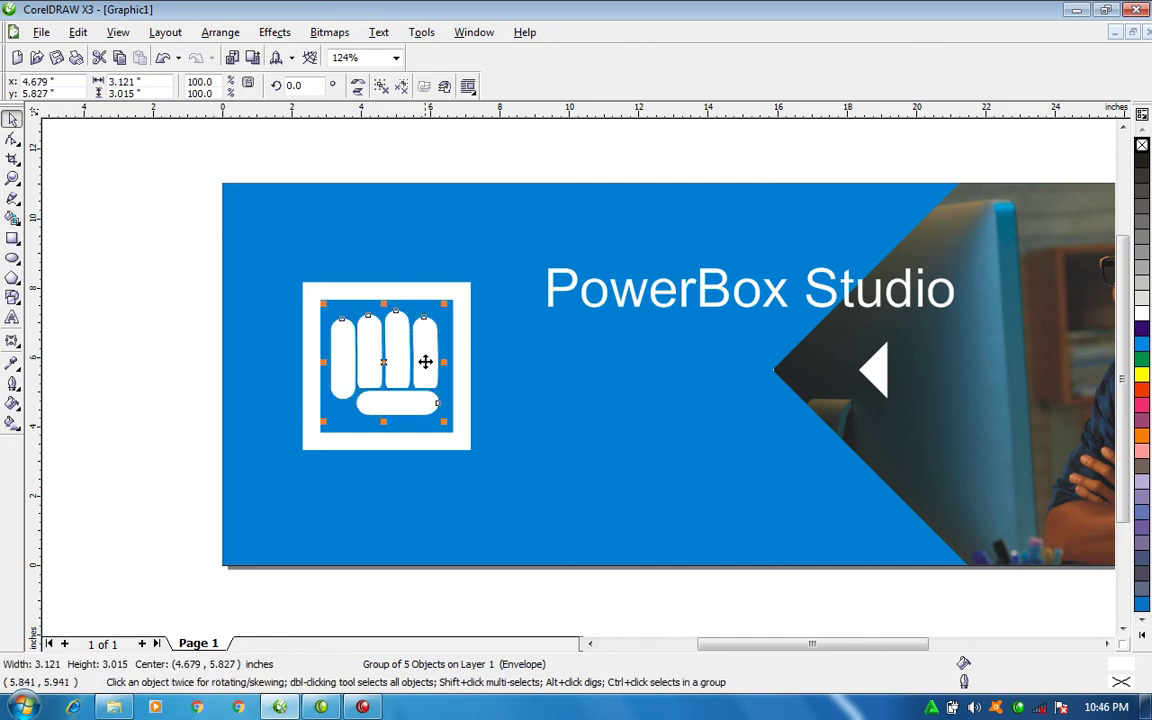
{"action": "left_click", "coordinate": [588, 303]}
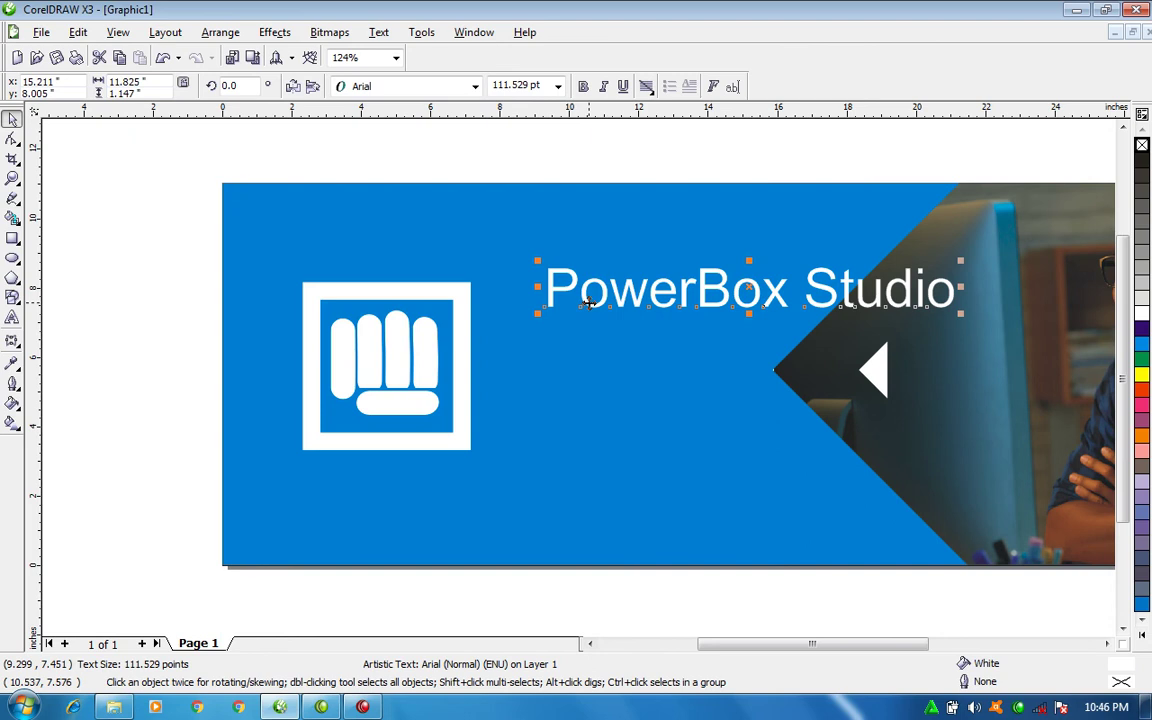
Select the fist together with its square frame, ungroup the shapes and combine them into a single curve.
{"action": "left_click_drag", "start_coordinate": [247, 239], "coordinate": [585, 589]}
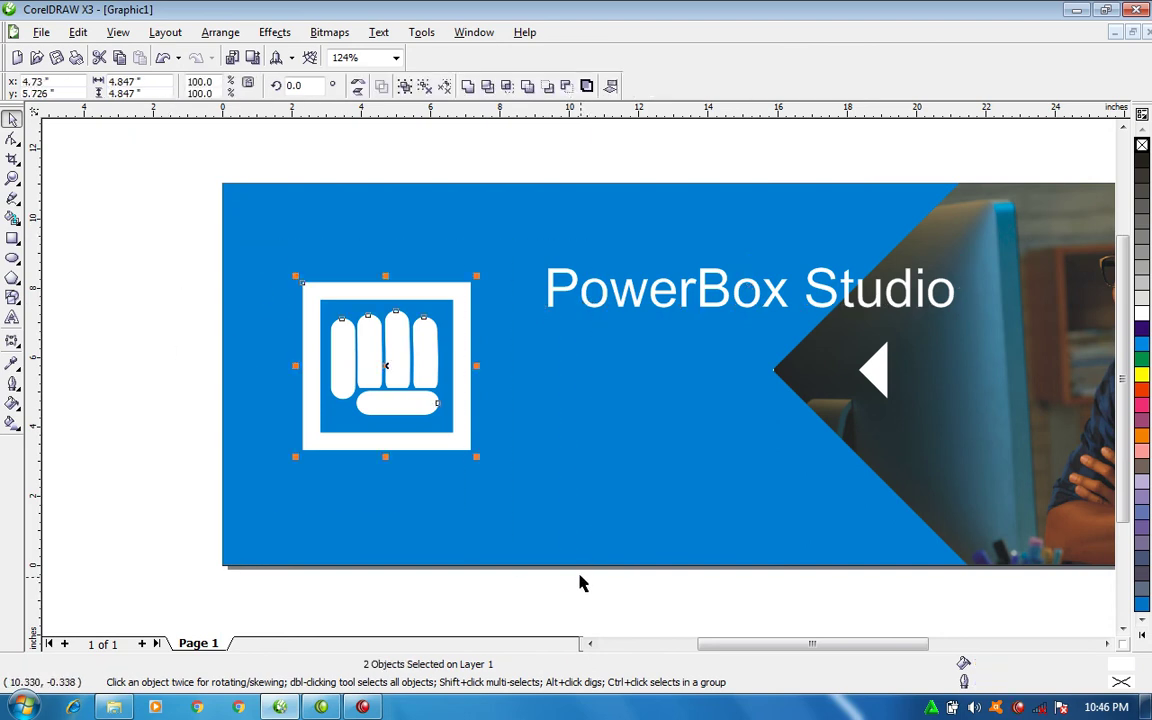
{"action": "left_click", "coordinate": [424, 86]}
{"action": "key", "text": "ctrl+l"}
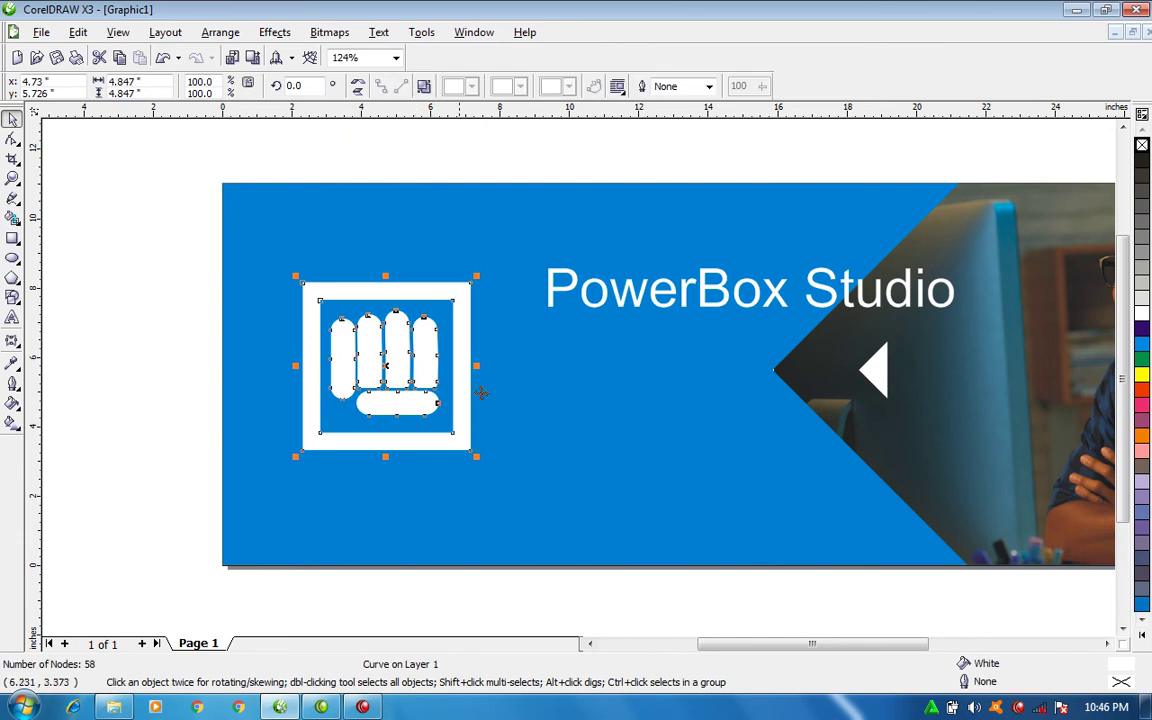
Shrink the fist logo to about 2.87 inches, shift it left and place the PowerBox Studio text directly beside it.
{"action": "left_click_drag", "start_coordinate": [660, 313], "coordinate": [620, 387]}
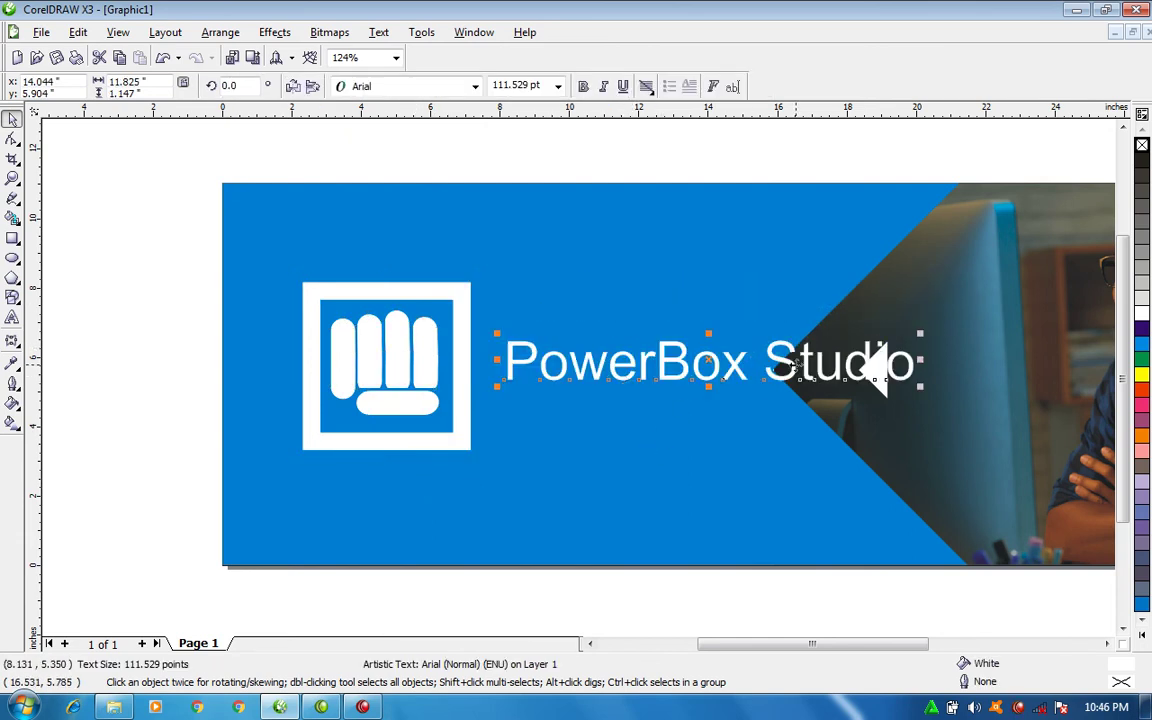
{"action": "left_click", "coordinate": [469, 288]}
{"action": "left_click_drag", "start_coordinate": [475, 276], "coordinate": [441, 311]}
{"action": "left_click_drag", "start_coordinate": [385, 365], "coordinate": [336, 365]}
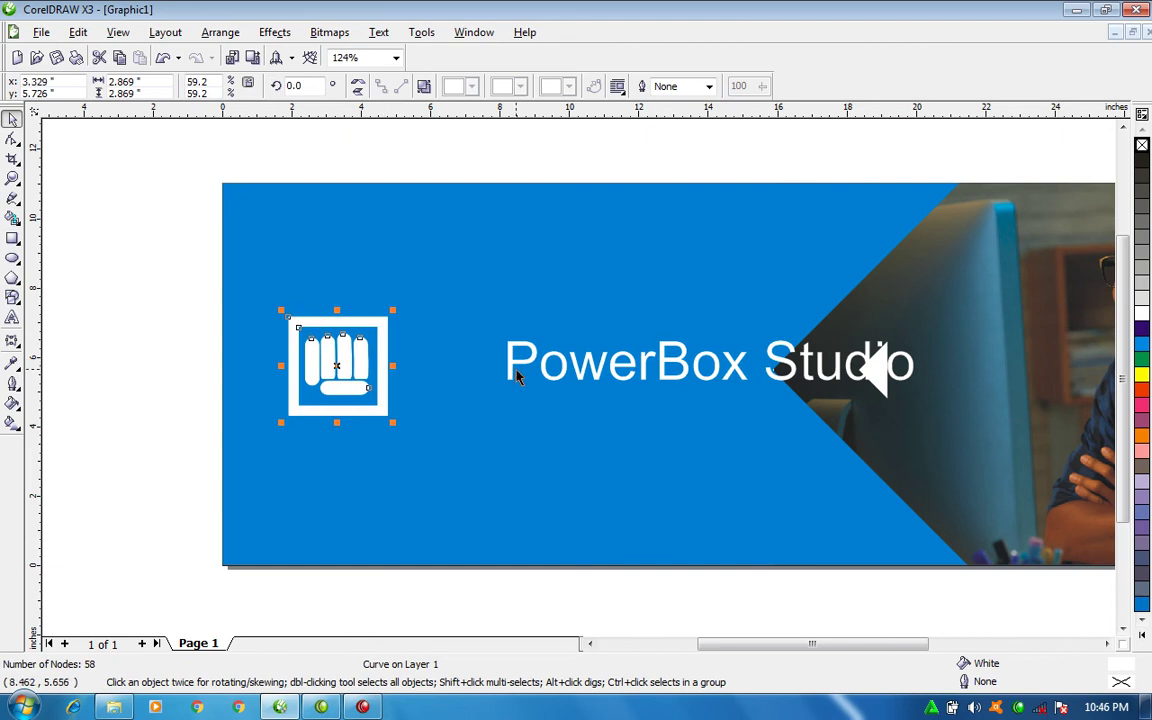
{"action": "left_click_drag", "start_coordinate": [519, 371], "coordinate": [415, 388]}
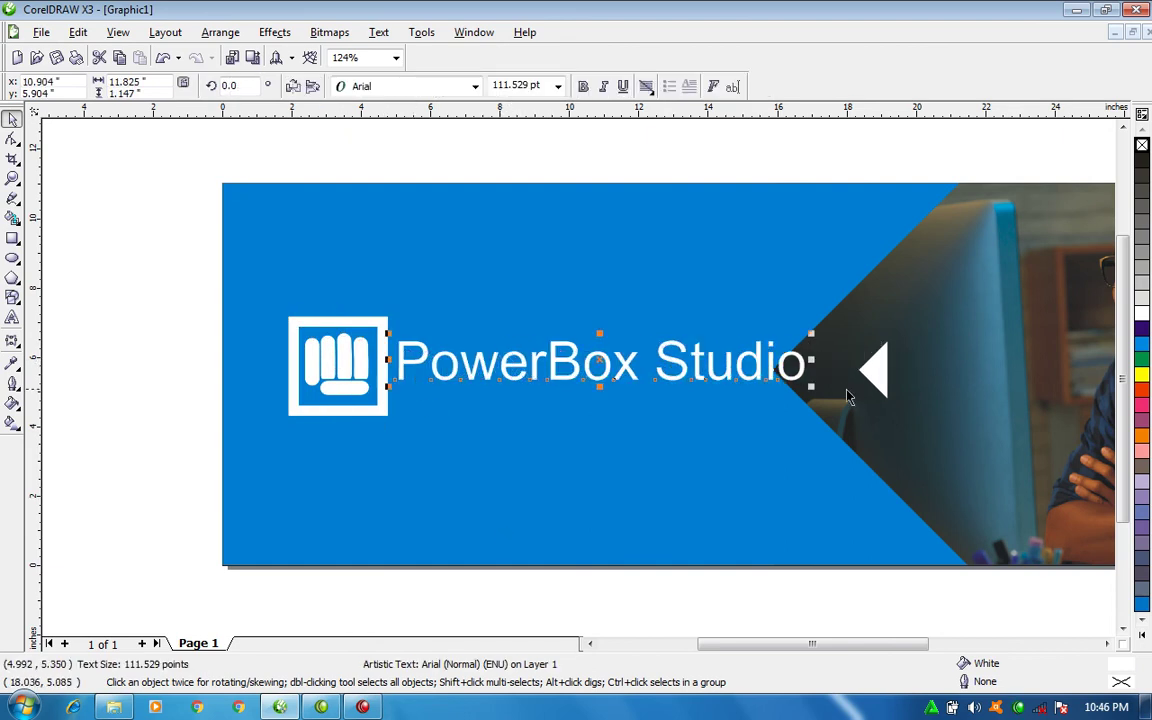
Scale the logo and the PowerBox Studio text down together to about 13.56 inches wide.
{"action": "key", "text": "F3"}
{"action": "key", "text": "F2"}
{"action": "left_click_drag", "start_coordinate": [285, 234], "coordinate": [933, 534]}
{"action": "left_click_drag", "start_coordinate": [100, 244], "coordinate": [636, 442]}
{"action": "left_click_drag", "start_coordinate": [611, 299], "coordinate": [573, 306]}
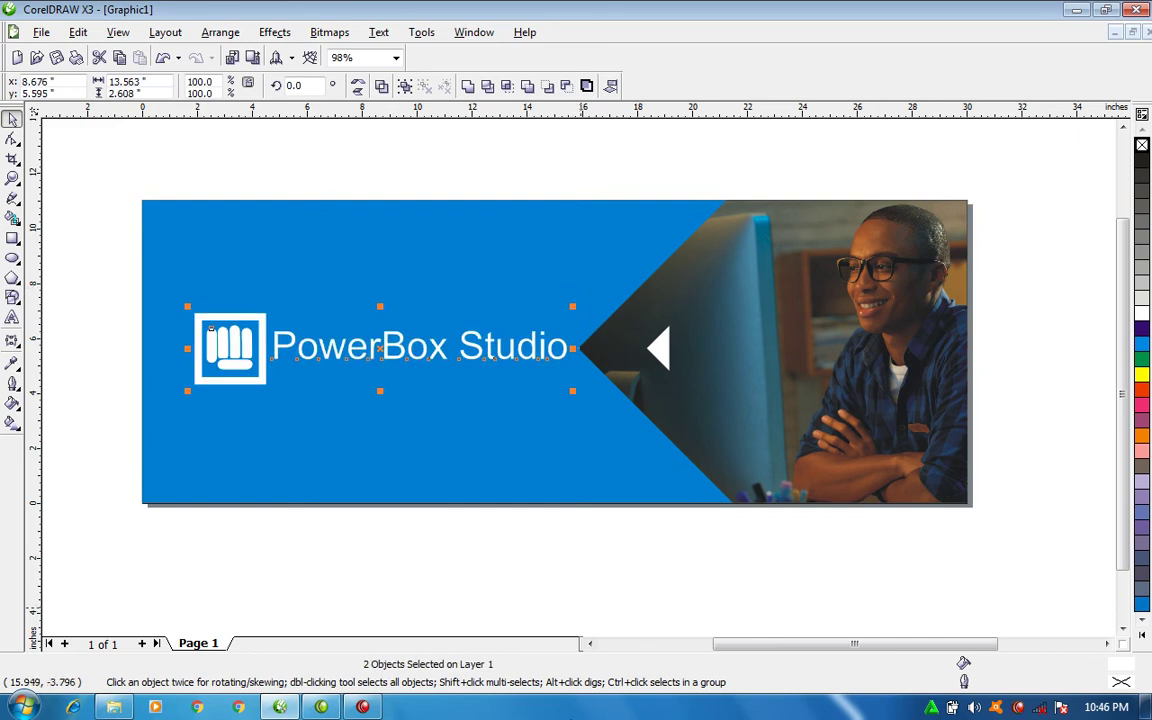
{"action": "left_click", "coordinate": [468, 160]}
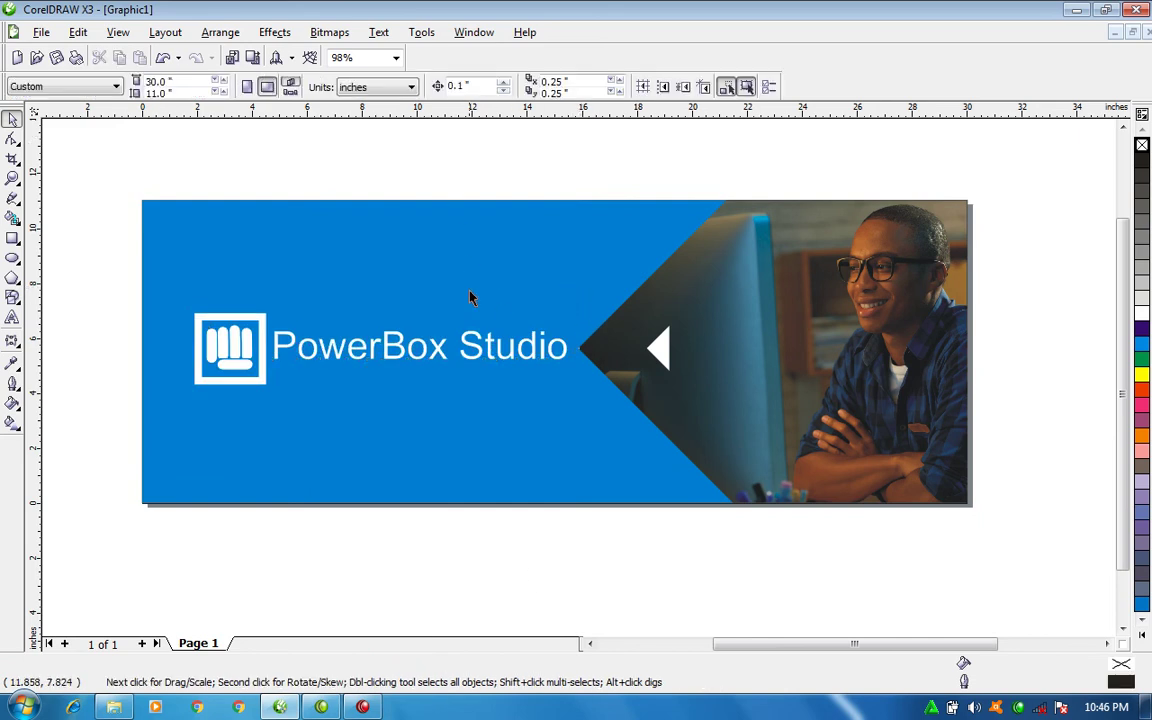
Change the PowerBox Studio text's font to Fujiyama2.
{"action": "left_click", "coordinate": [514, 356]}
{"action": "left_click", "coordinate": [475, 87]}
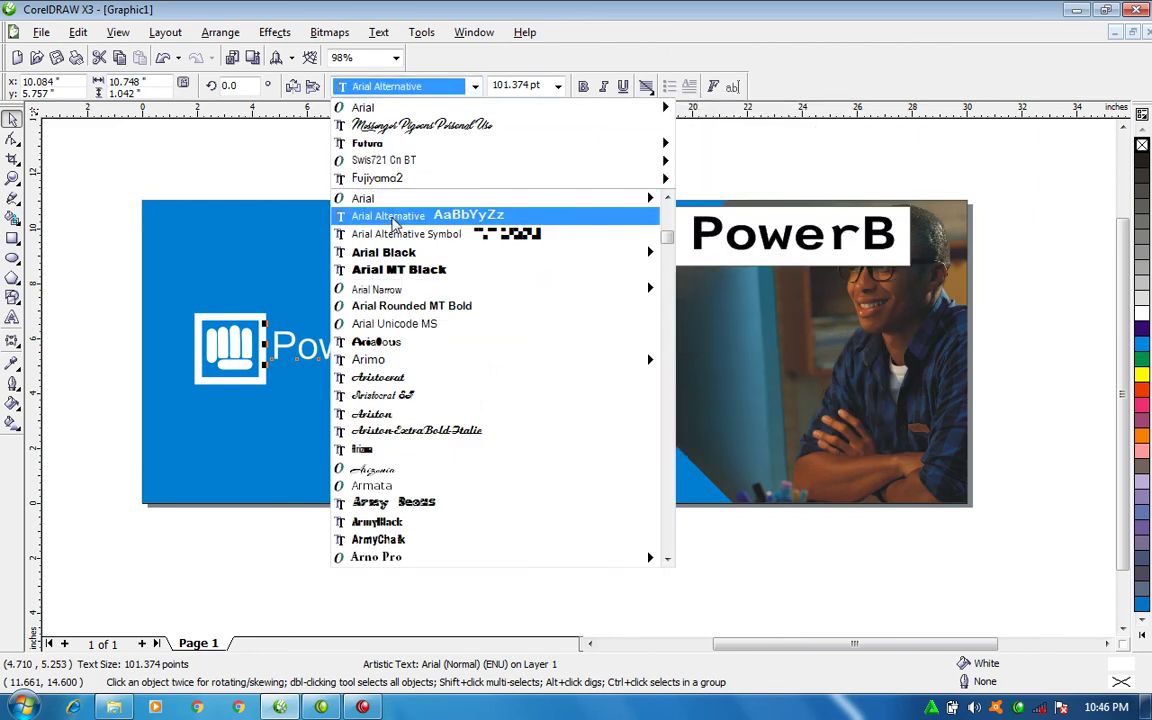
{"action": "scroll", "coordinate": [393, 222], "scroll_direction": "down", "scroll_amount": 10}
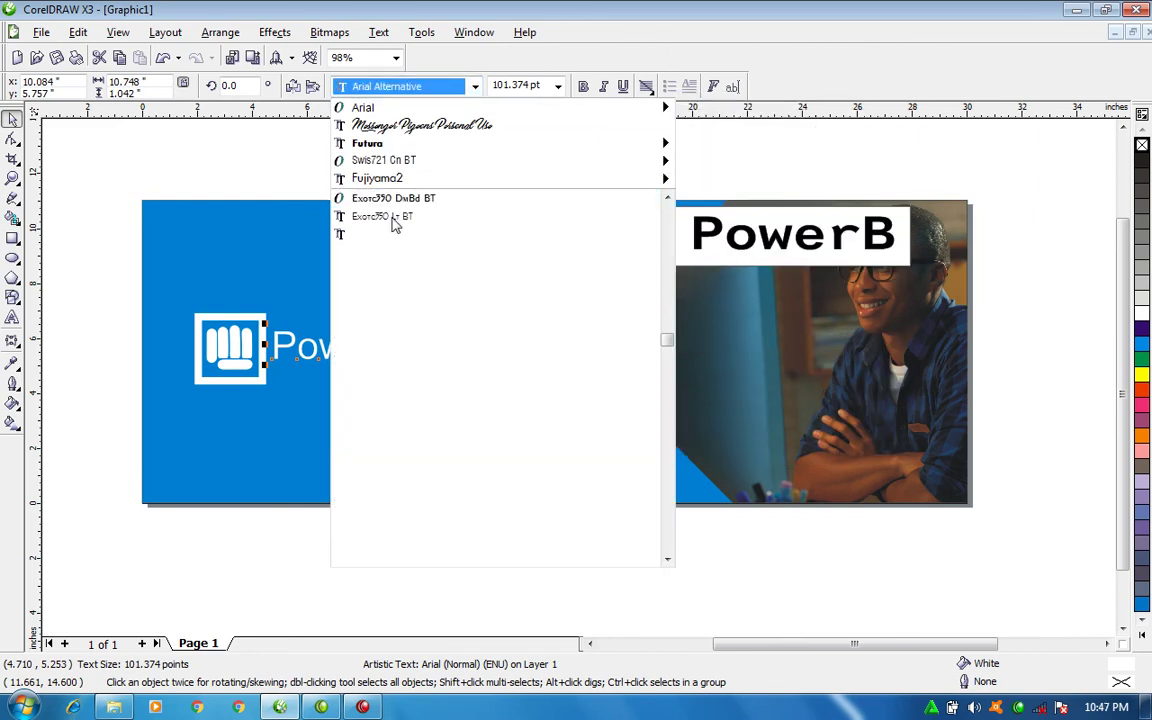
{"action": "scroll", "coordinate": [393, 222], "scroll_direction": "down", "scroll_amount": 15}
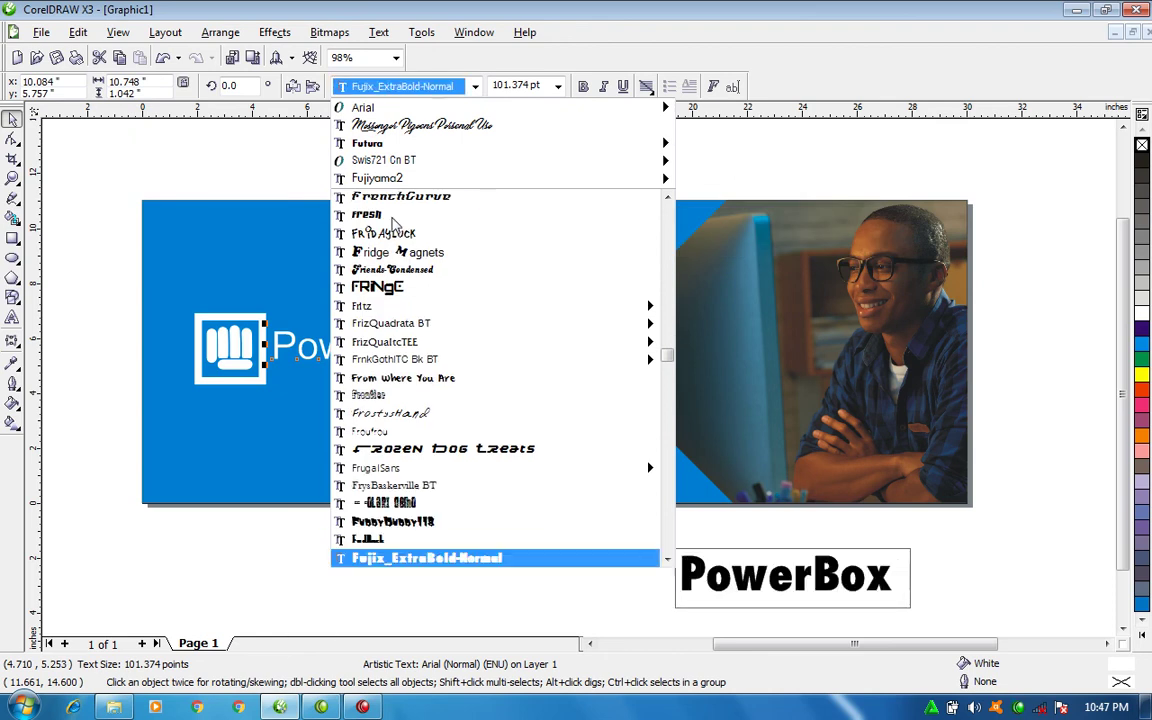
{"action": "scroll", "coordinate": [393, 222], "scroll_direction": "down", "scroll_amount": 1}
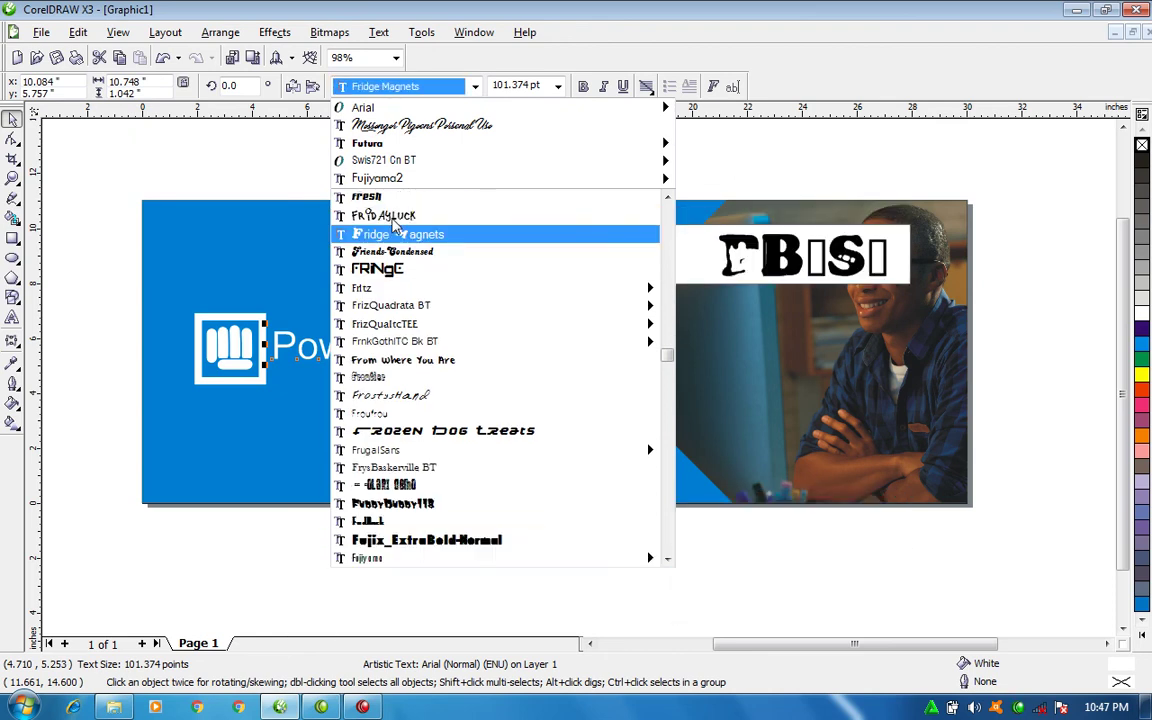
{"action": "key", "text": "Down"}
{"action": "key", "text": "Down"}
{"action": "key", "text": "Down"}
{"action": "key", "text": "Down"}
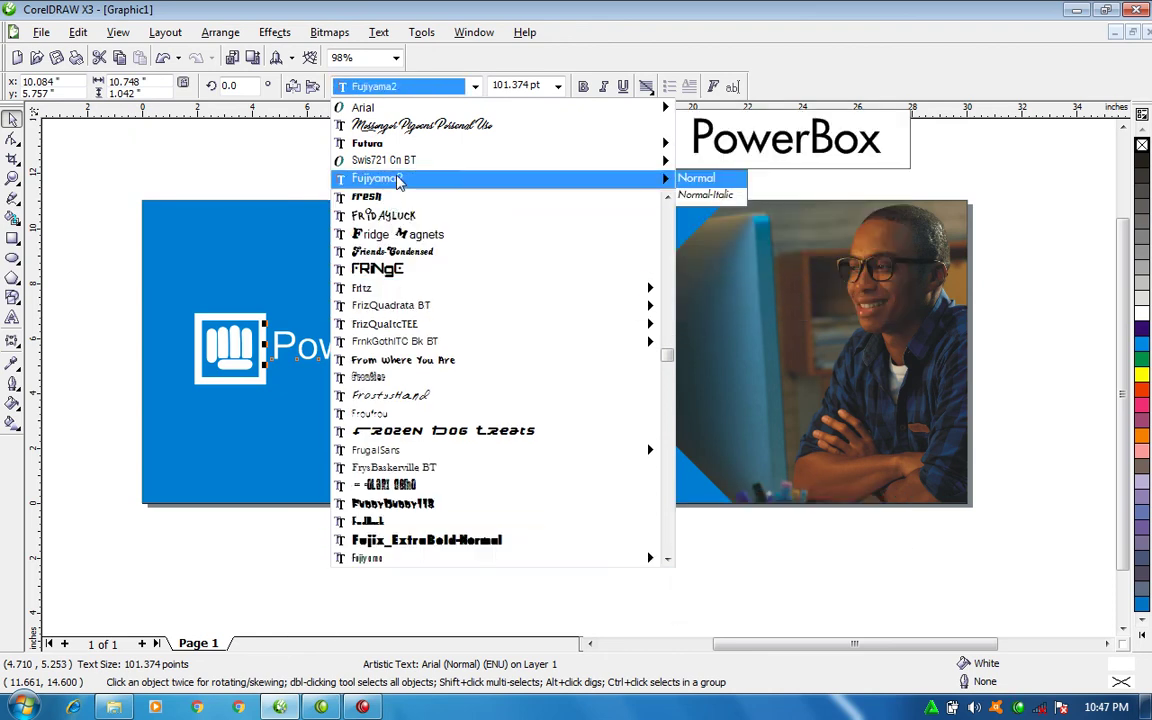
{"action": "left_click", "coordinate": [377, 178]}
Duplicate the PowerBox Studio text, shrink the copy to about 57 pt and place it over the photo's lower left area.
{"action": "key", "text": "z"}
{"action": "left_click_drag", "start_coordinate": [124, 162], "coordinate": [1038, 596]}
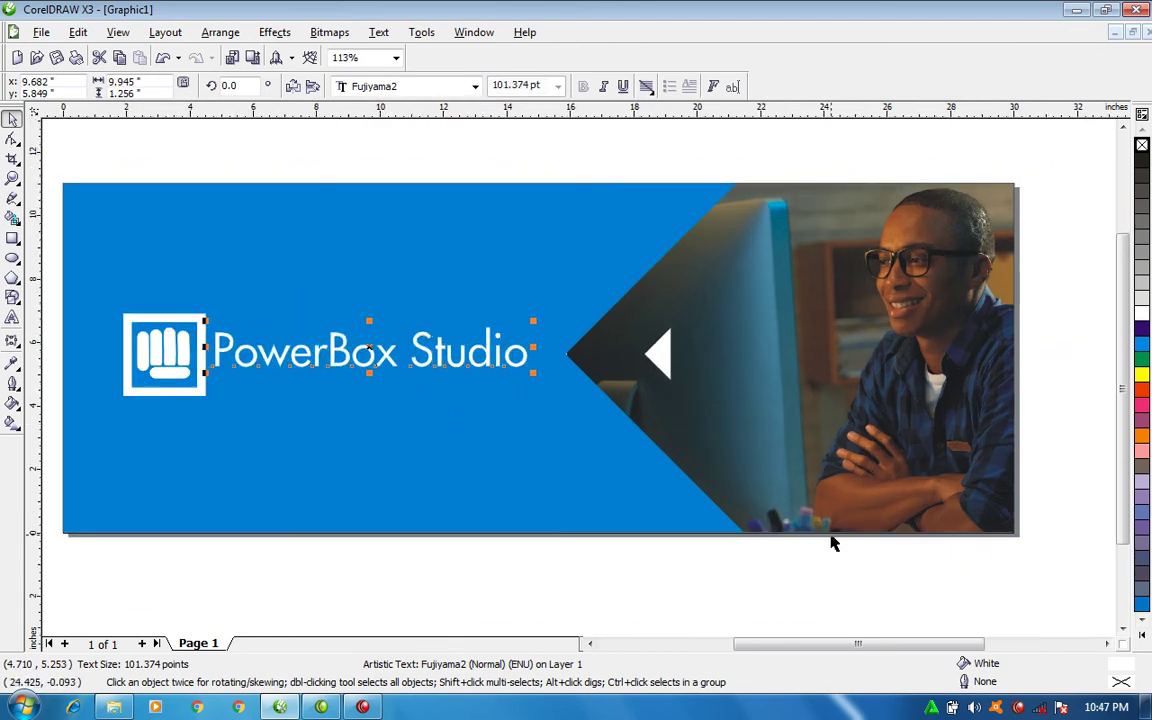
{"action": "left_click_drag", "start_coordinate": [508, 365], "coordinate": [533, 497]}
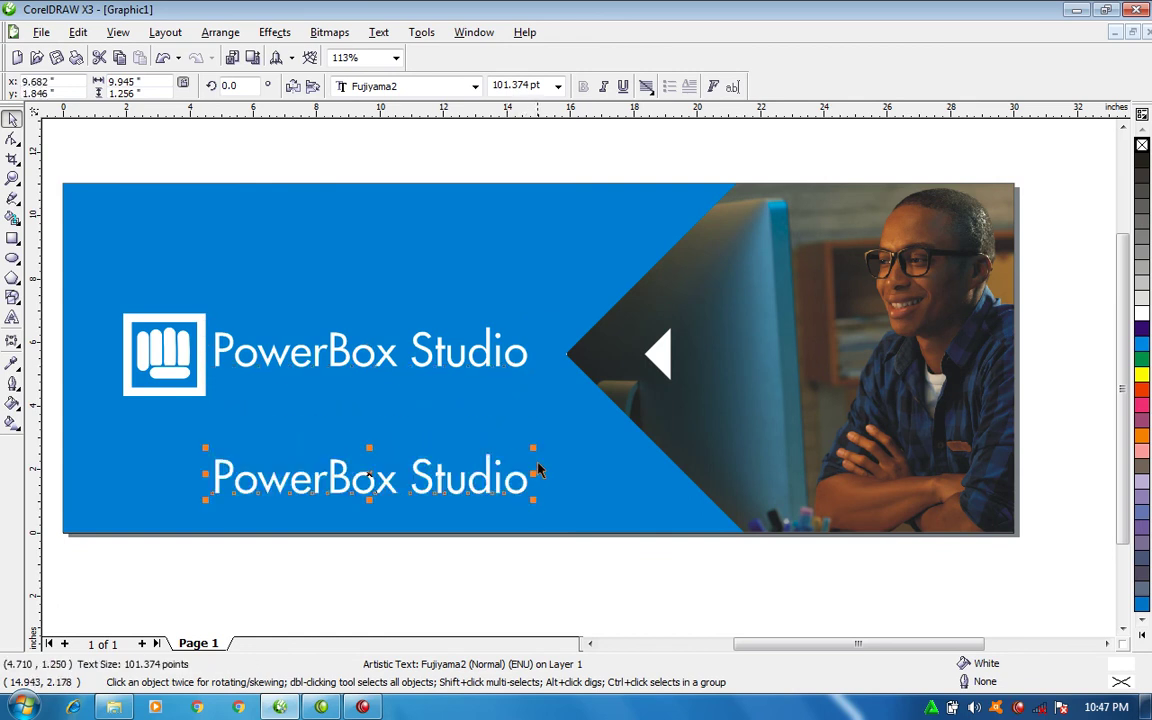
{"action": "left_click_drag", "start_coordinate": [533, 448], "coordinate": [399, 445]}
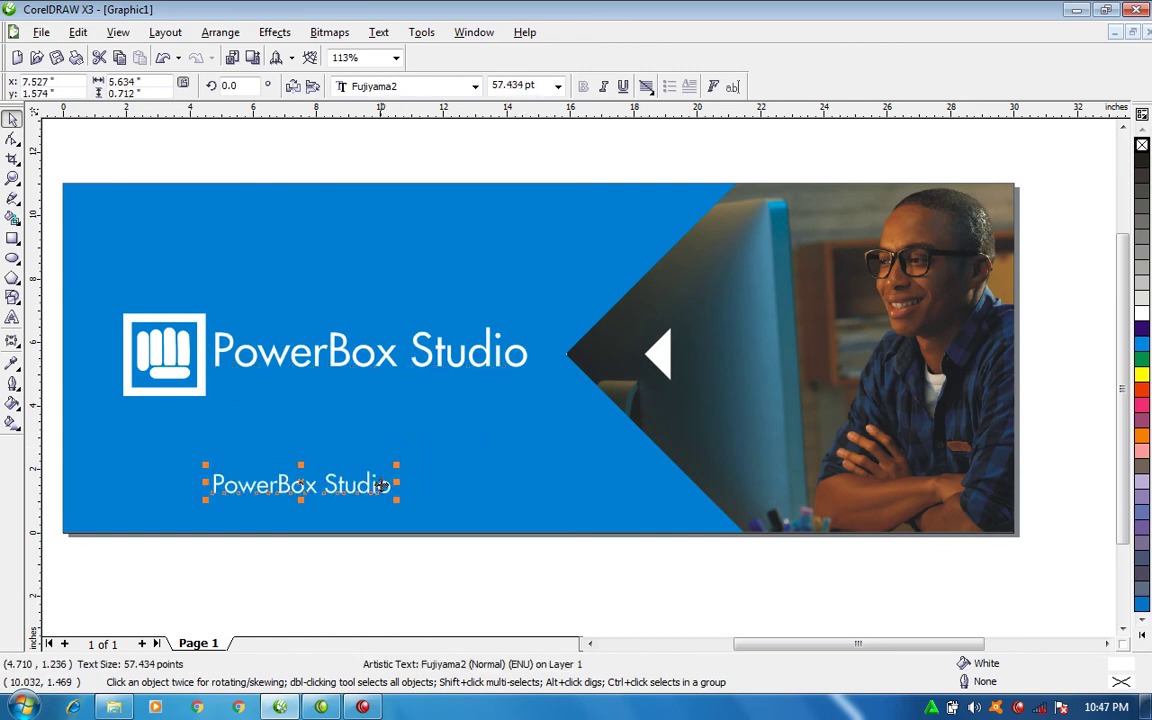
{"action": "left_click_drag", "start_coordinate": [381, 493], "coordinate": [902, 503]}
Replace the wording of the small text over the photo with "It's about Gaming".
{"action": "double_click", "coordinate": [898, 495]}
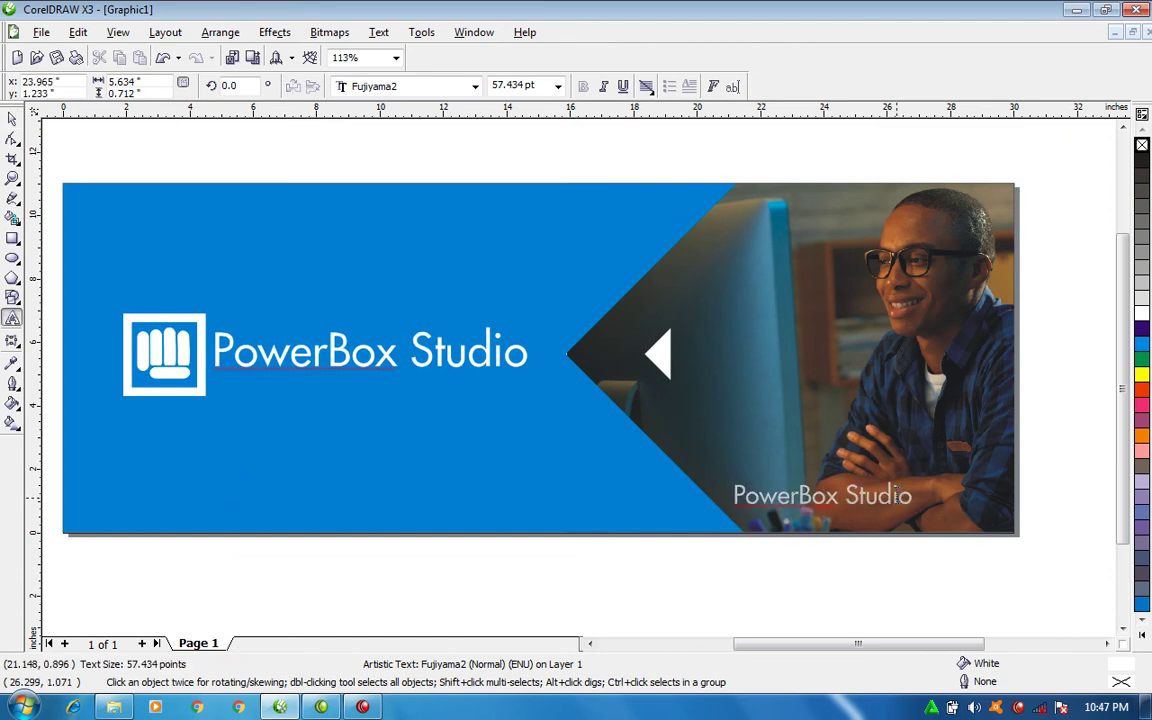
{"action": "key", "text": "ctrl+a"}
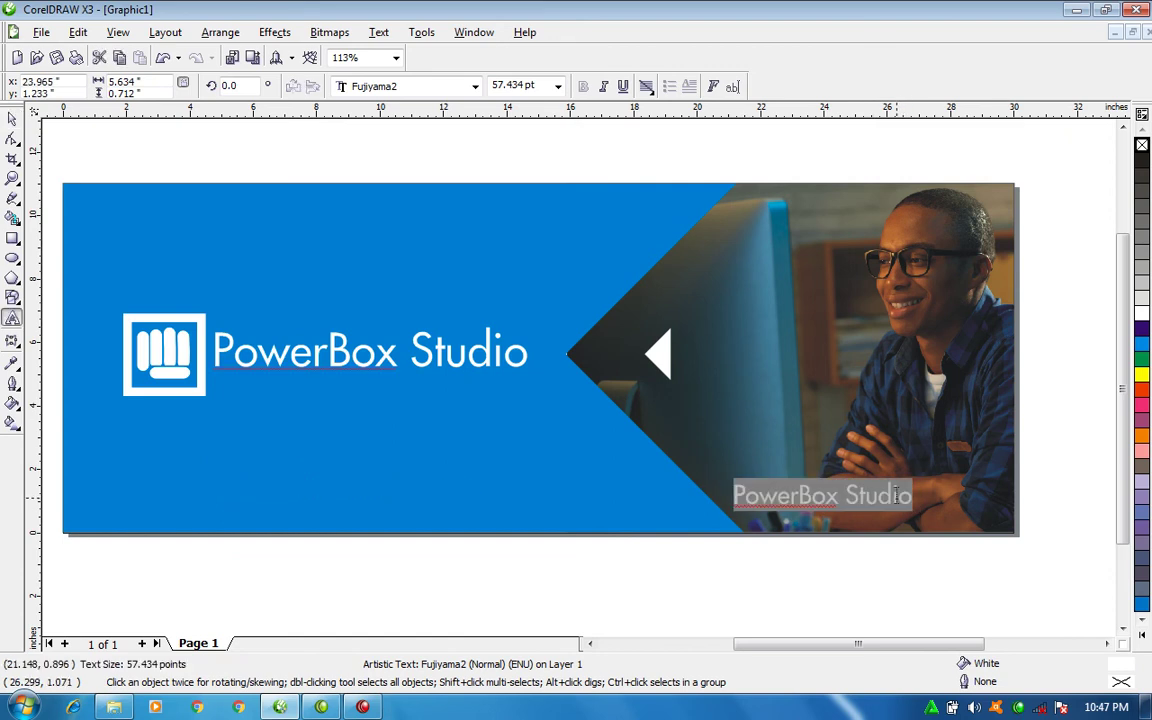
{"action": "key", "text": "Delete"}
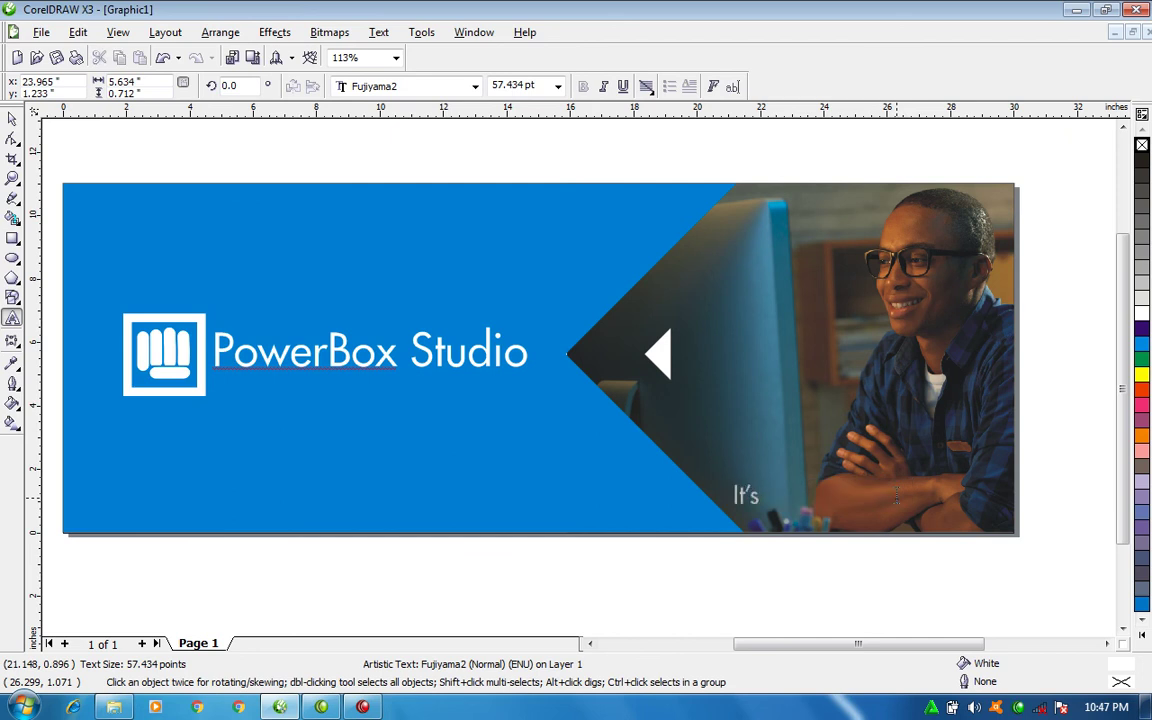
{"action": "type", "text": "It's about G"}
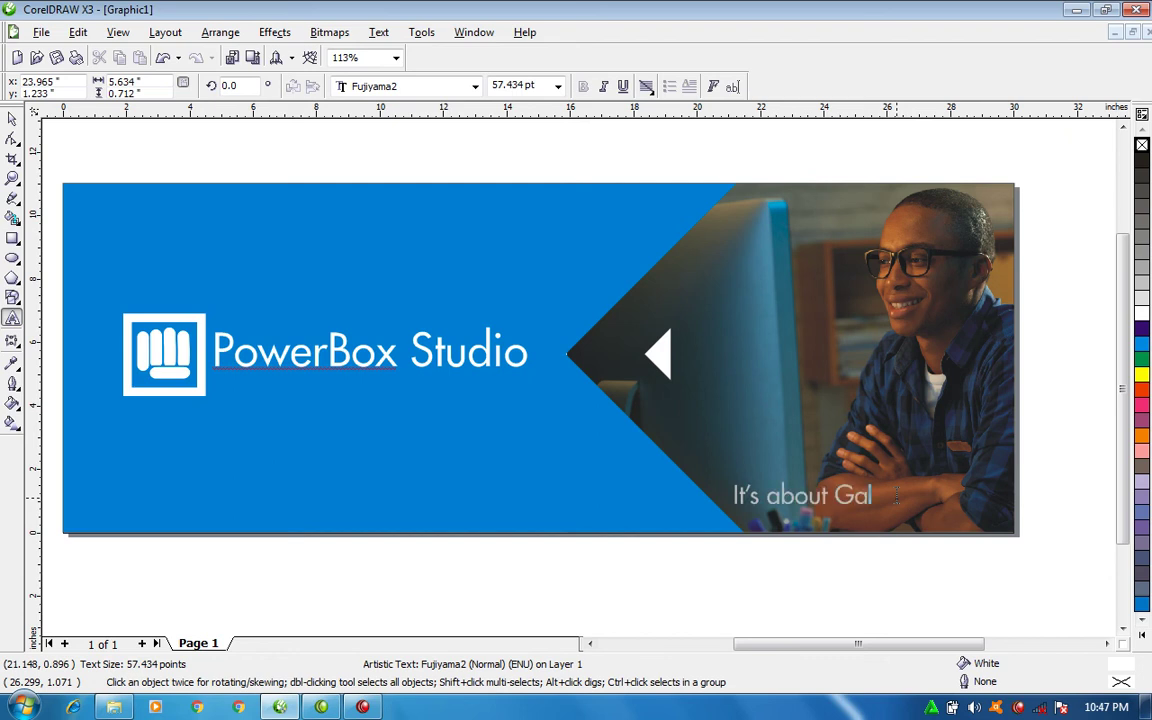
{"action": "type", "text": "aming"}
{"action": "key", "text": "ctrl+space"}
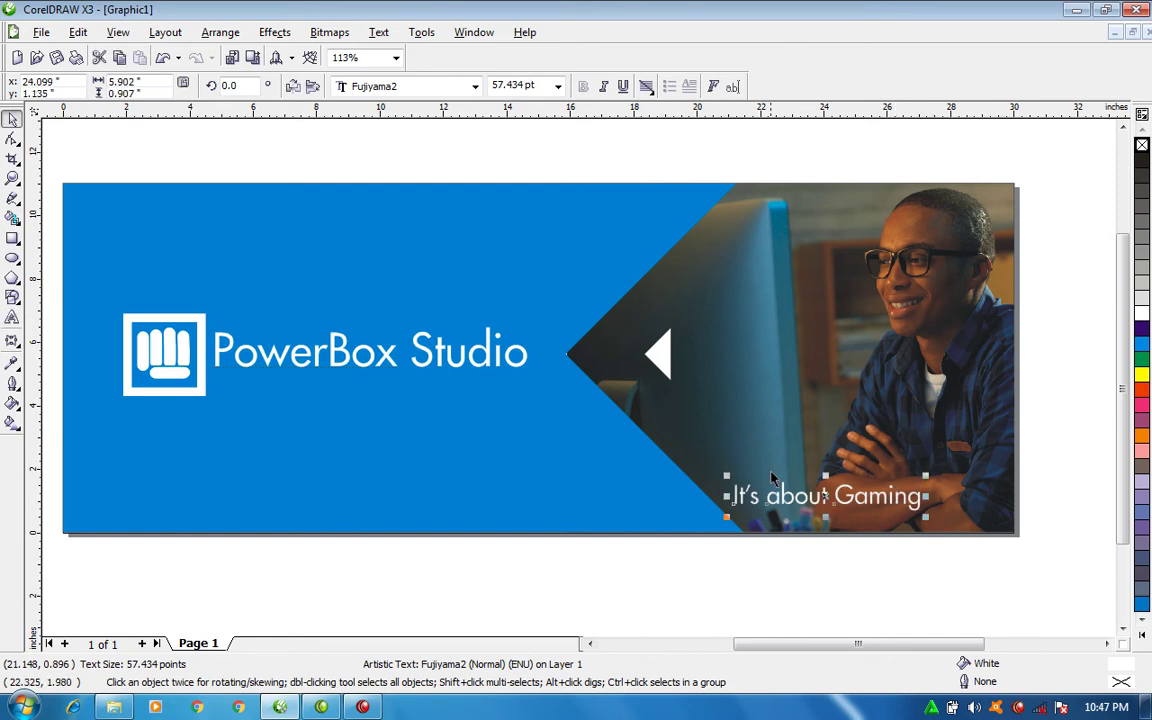
{"action": "scroll", "coordinate": [609, 400], "scroll_direction": "down", "scroll_amount": 5}
{"action": "key", "text": "z"}
{"action": "left_click_drag", "start_coordinate": [383, 296], "coordinate": [749, 466]}
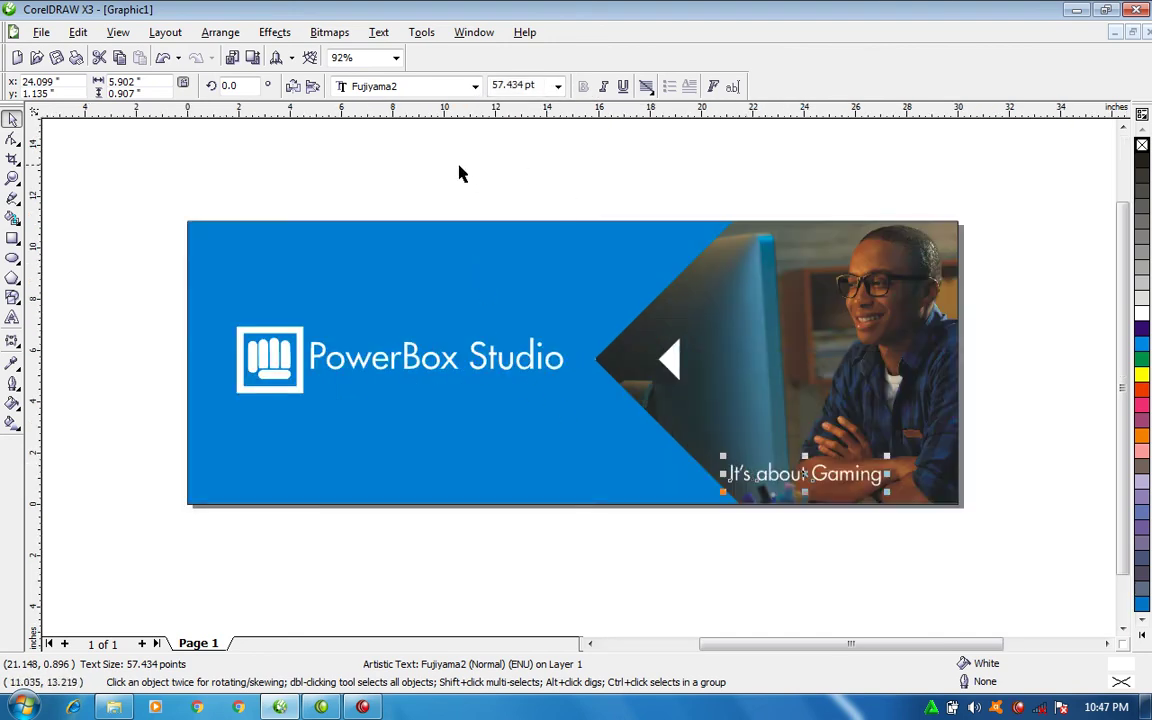